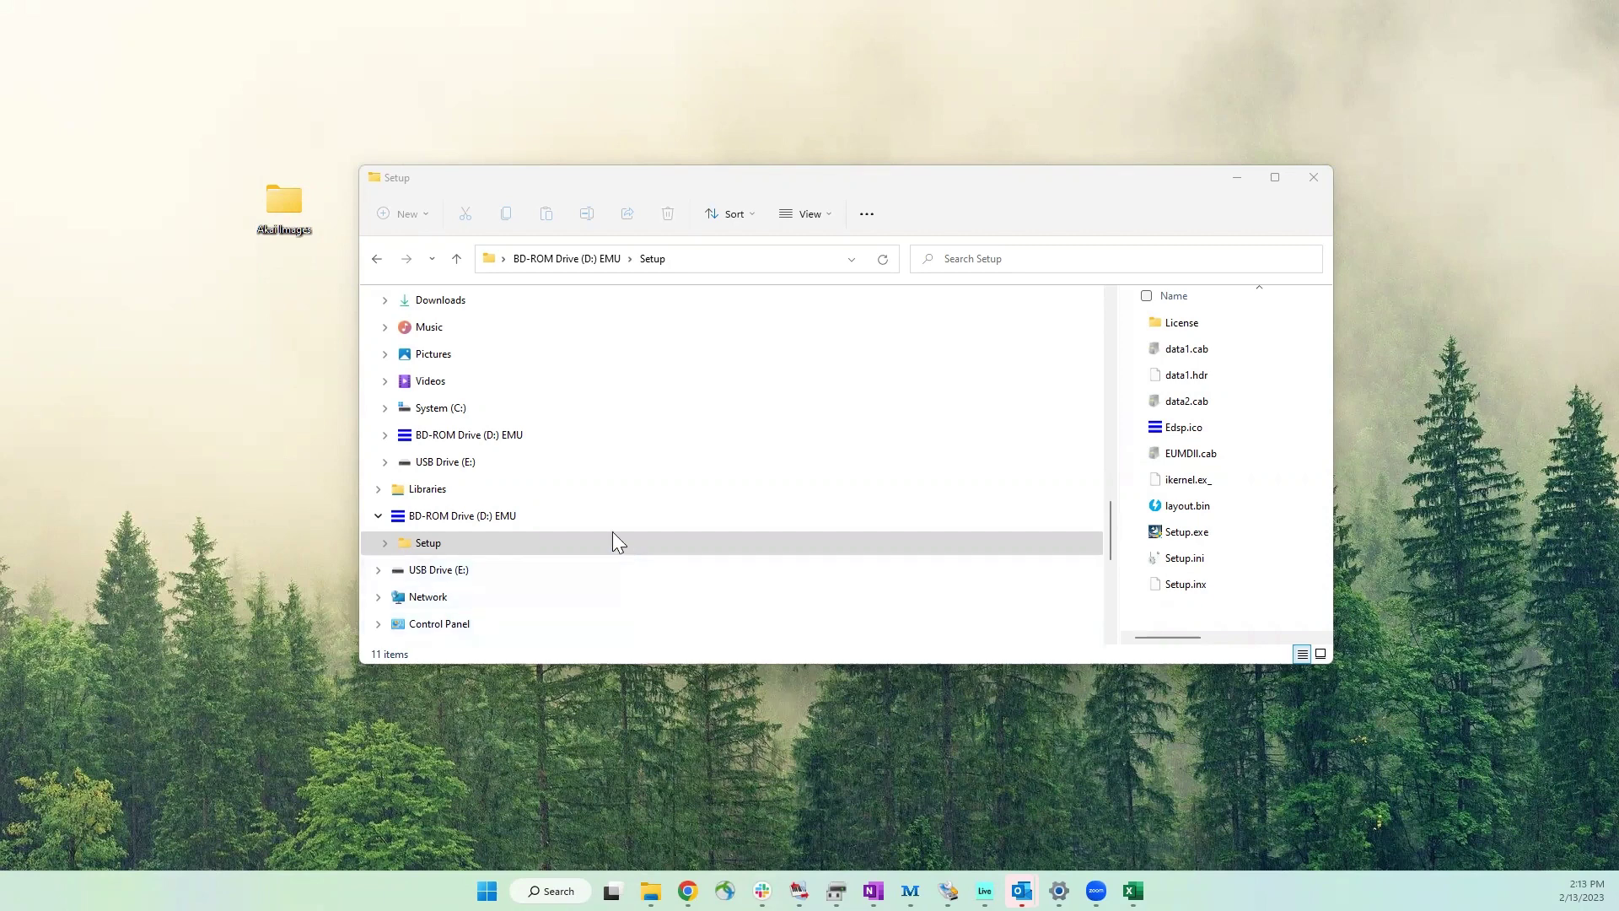
Quick-format USB Drive (E:) as exFAT, confirming the erase and the Format Complete message
{"action": "right_click", "coordinate": [489, 464]}
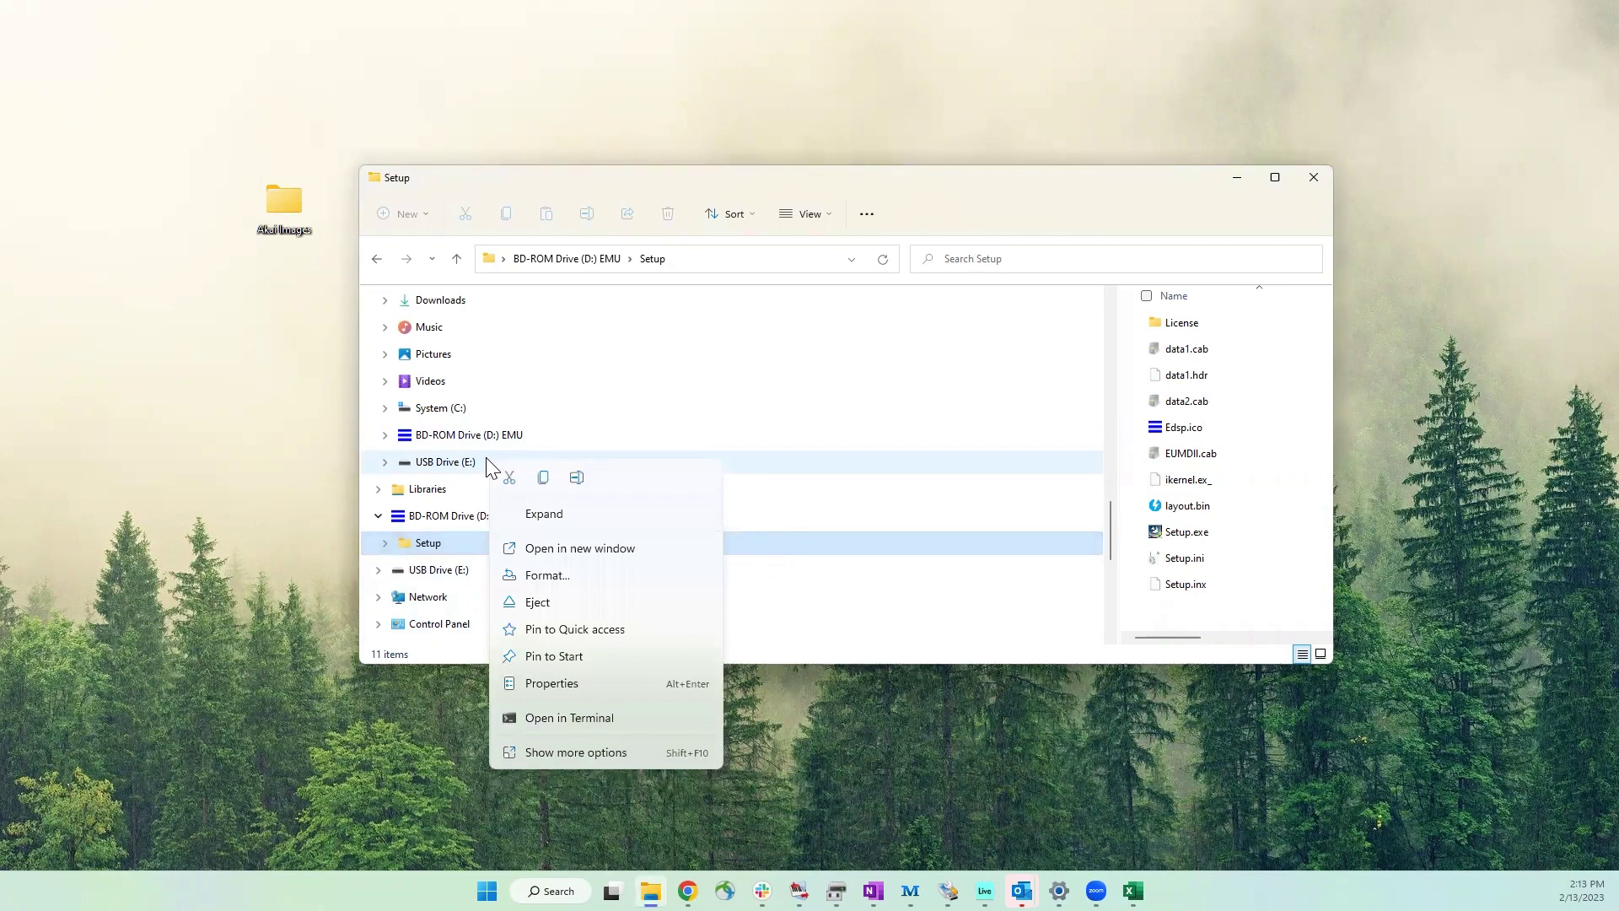
{"action": "left_click", "coordinate": [545, 582]}
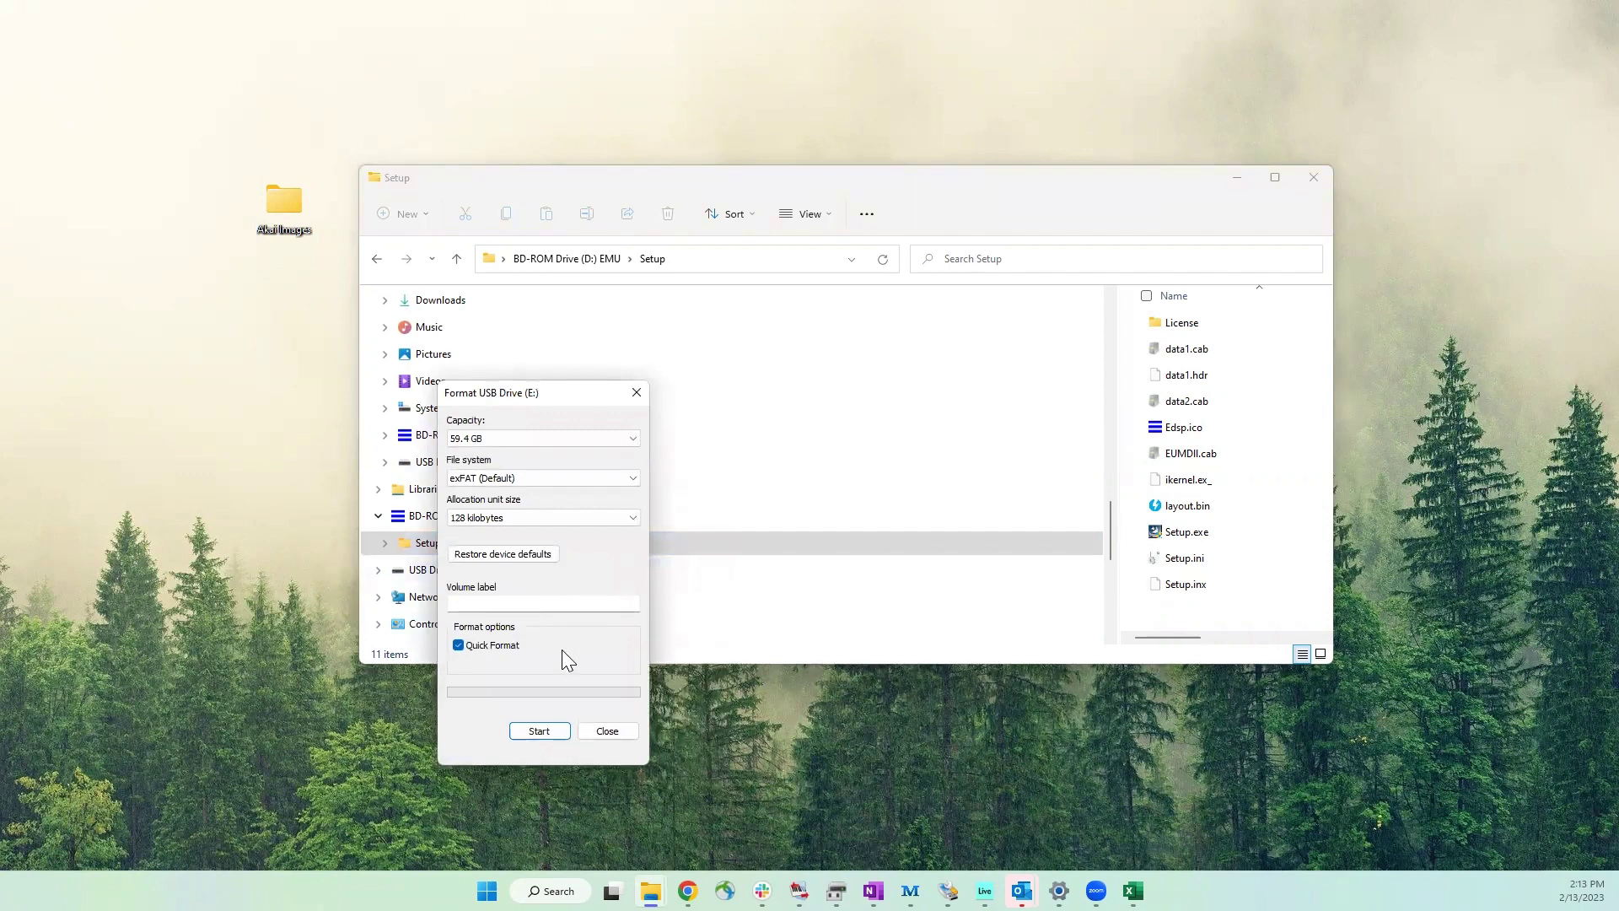
{"action": "left_click", "coordinate": [554, 733]}
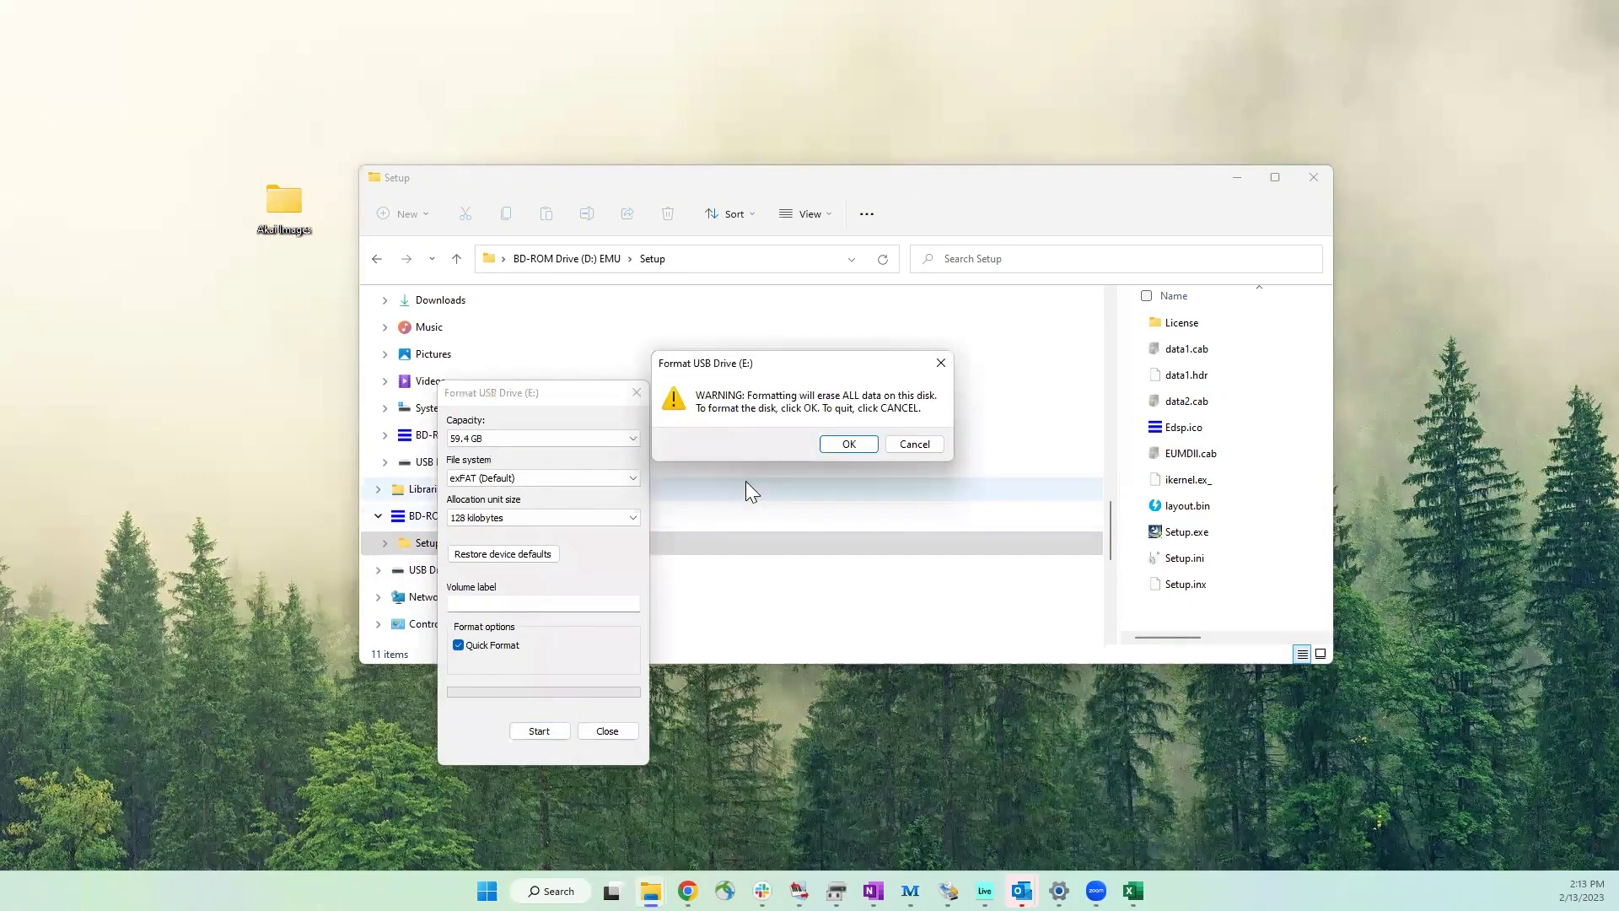
{"action": "left_click", "coordinate": [831, 447]}
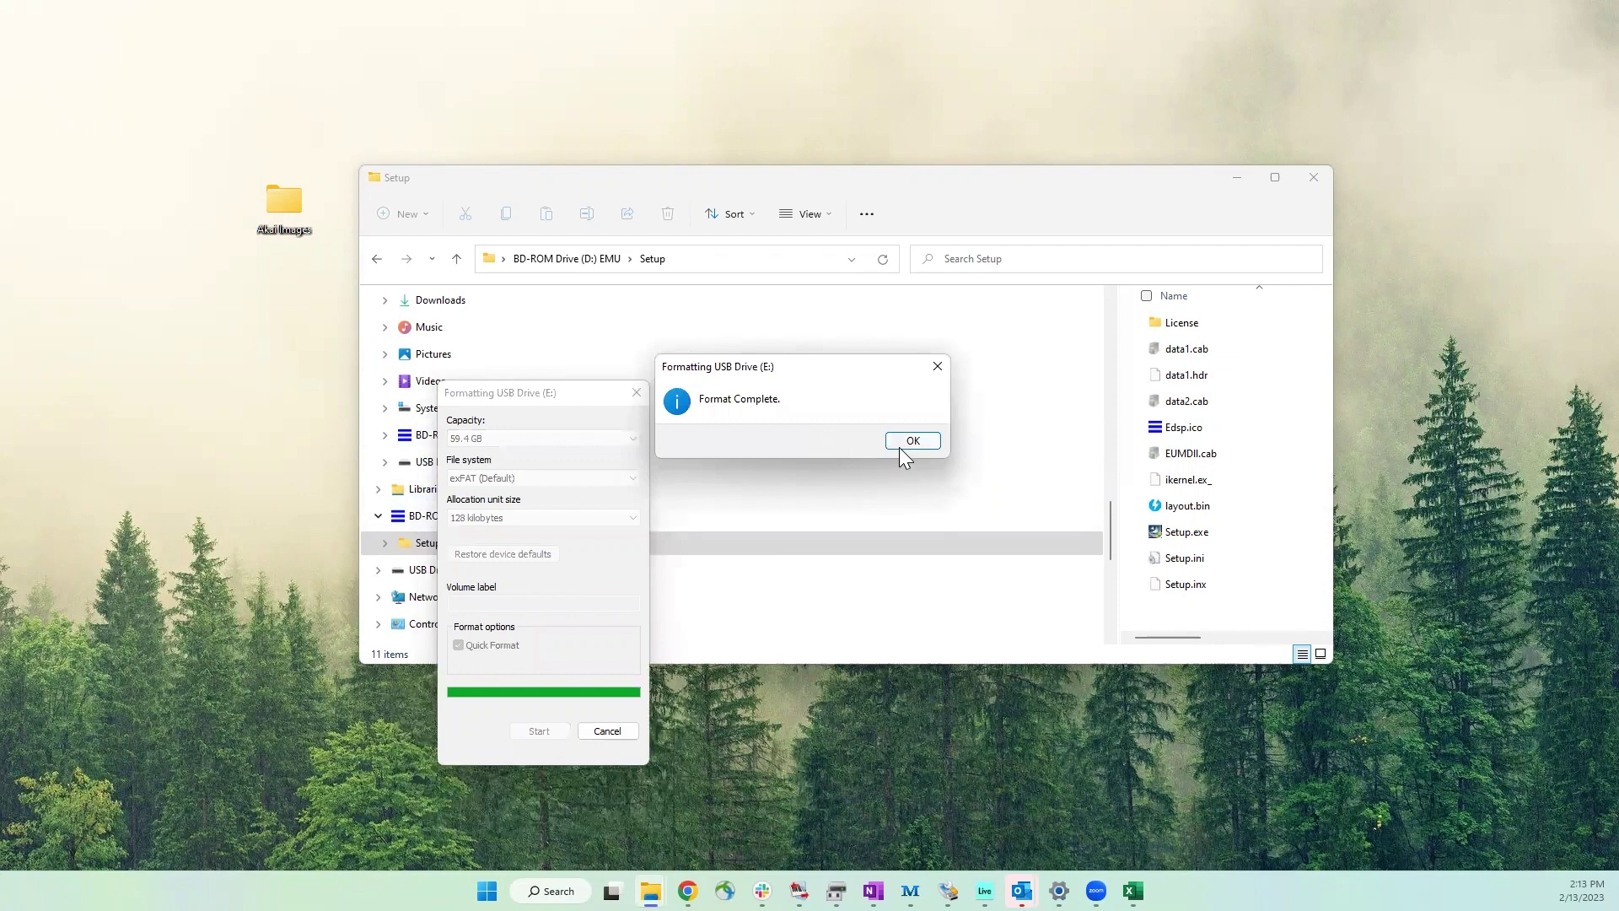
{"action": "left_click", "coordinate": [903, 445]}
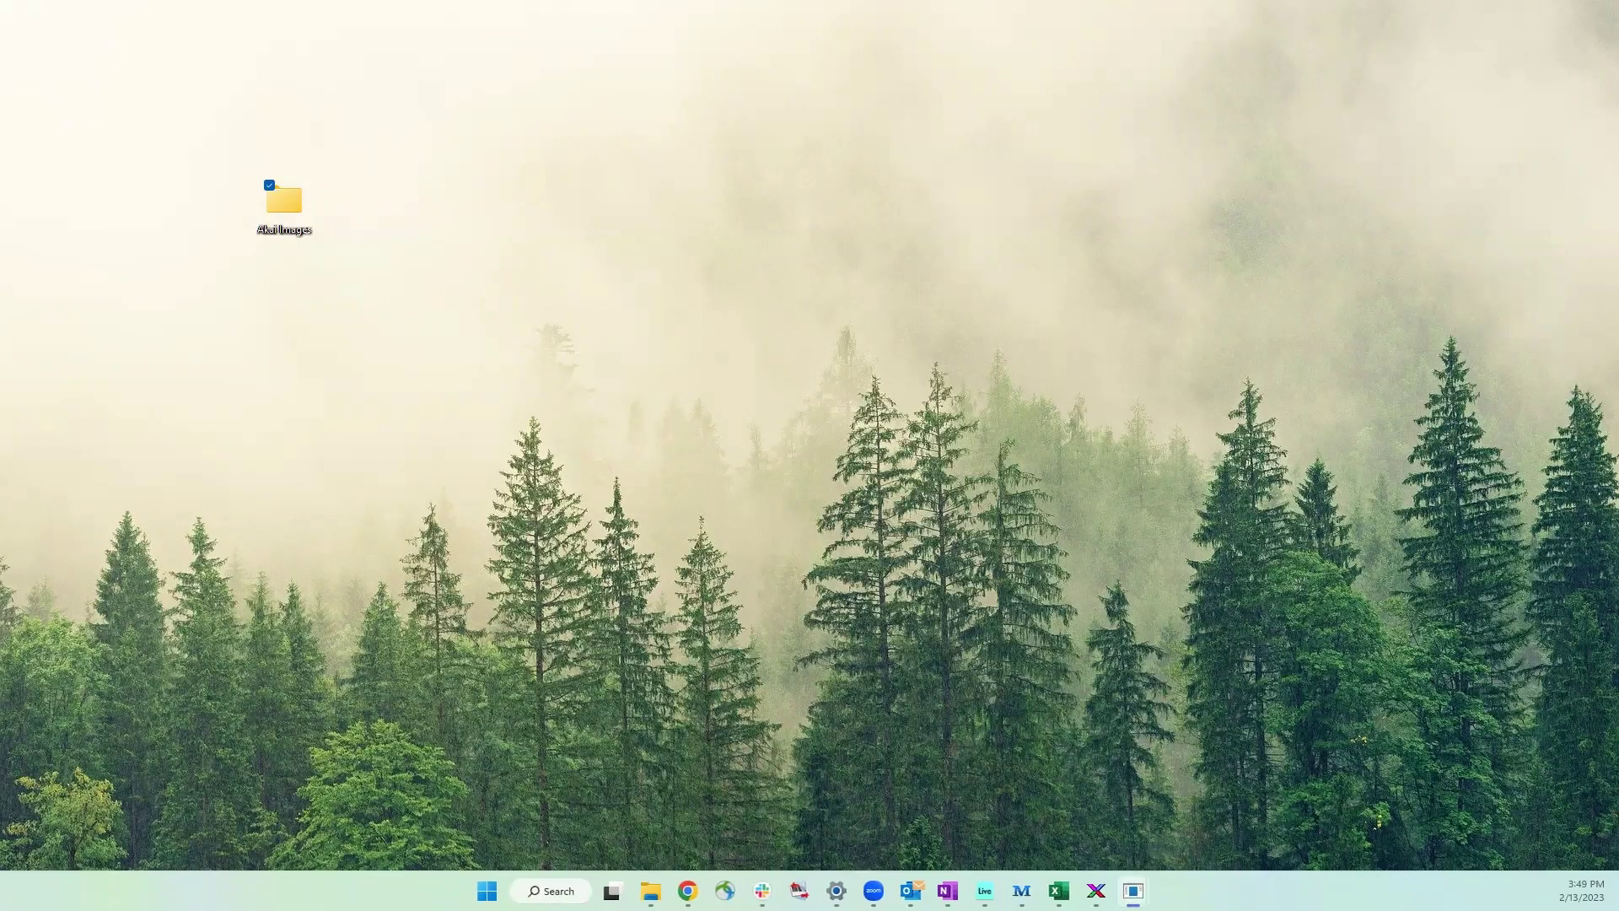
Load the default configuration in scsi2sd-util6 and review the Device 1 and 2 tabs
{"action": "left_click", "coordinate": [381, 358]}
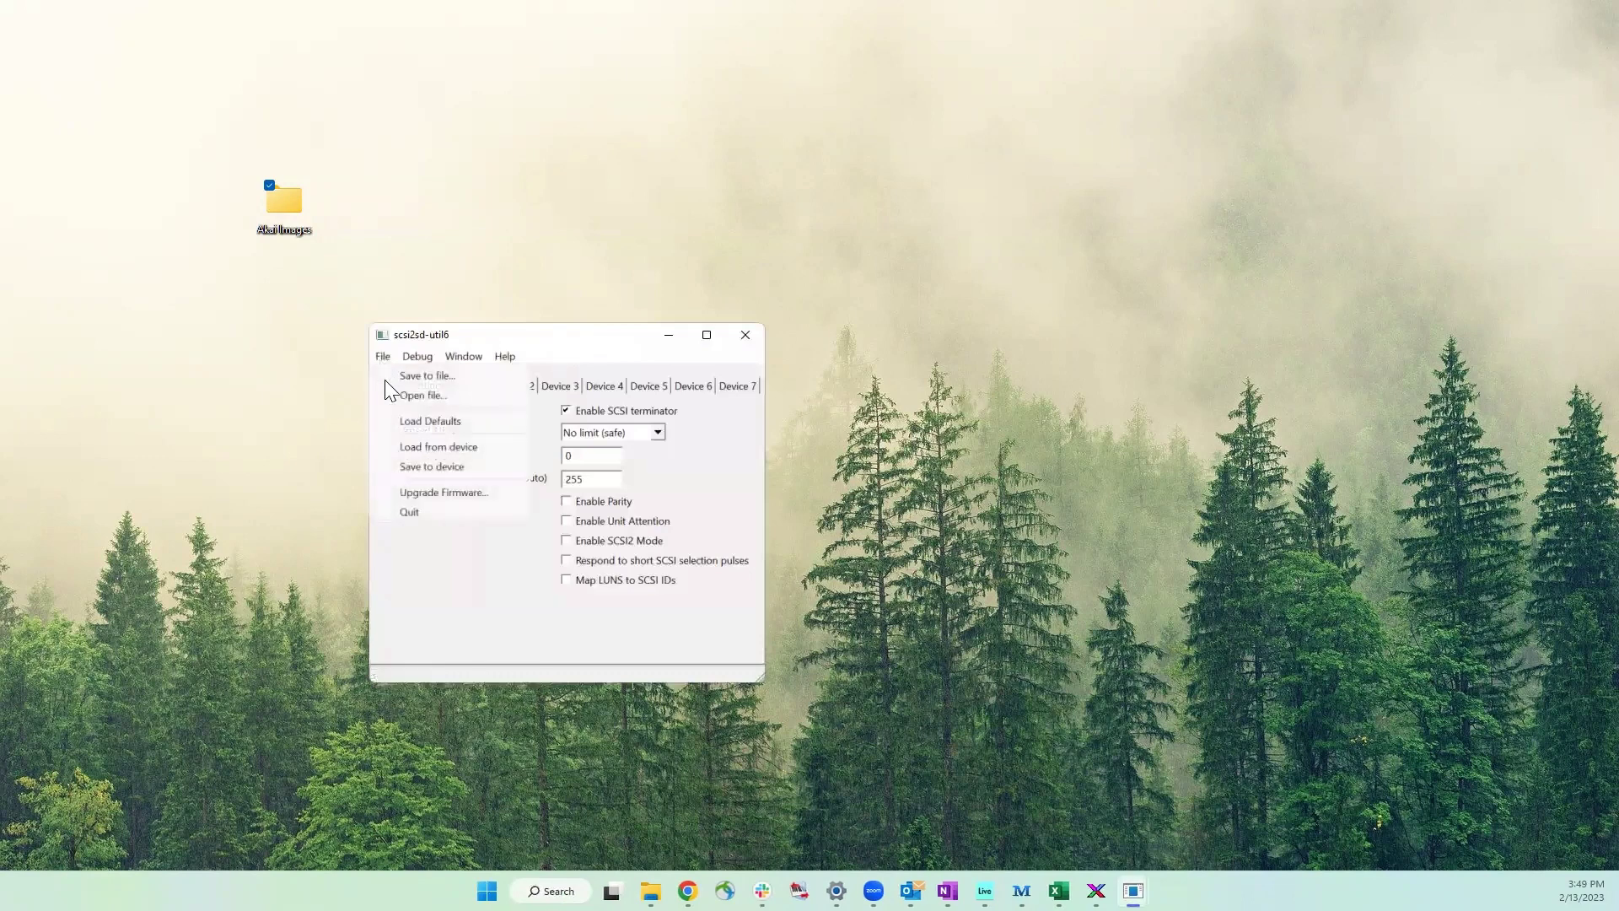
{"action": "left_click", "coordinate": [401, 422]}
{"action": "left_click", "coordinate": [468, 385]}
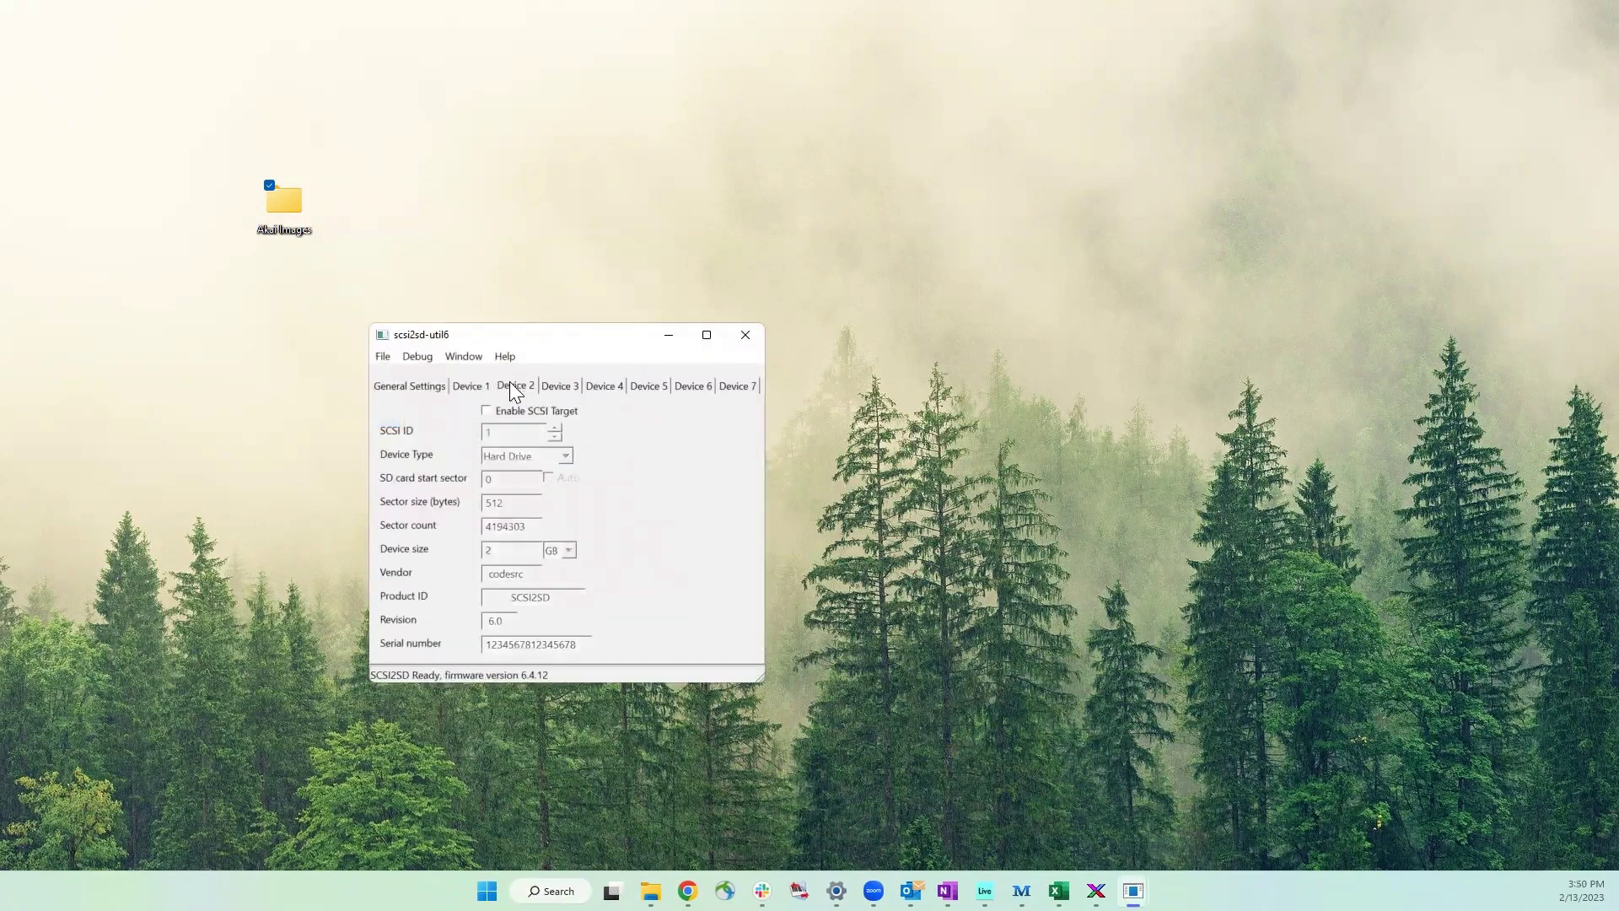
{"action": "left_click", "coordinate": [514, 385]}
{"action": "left_click", "coordinate": [469, 387]}
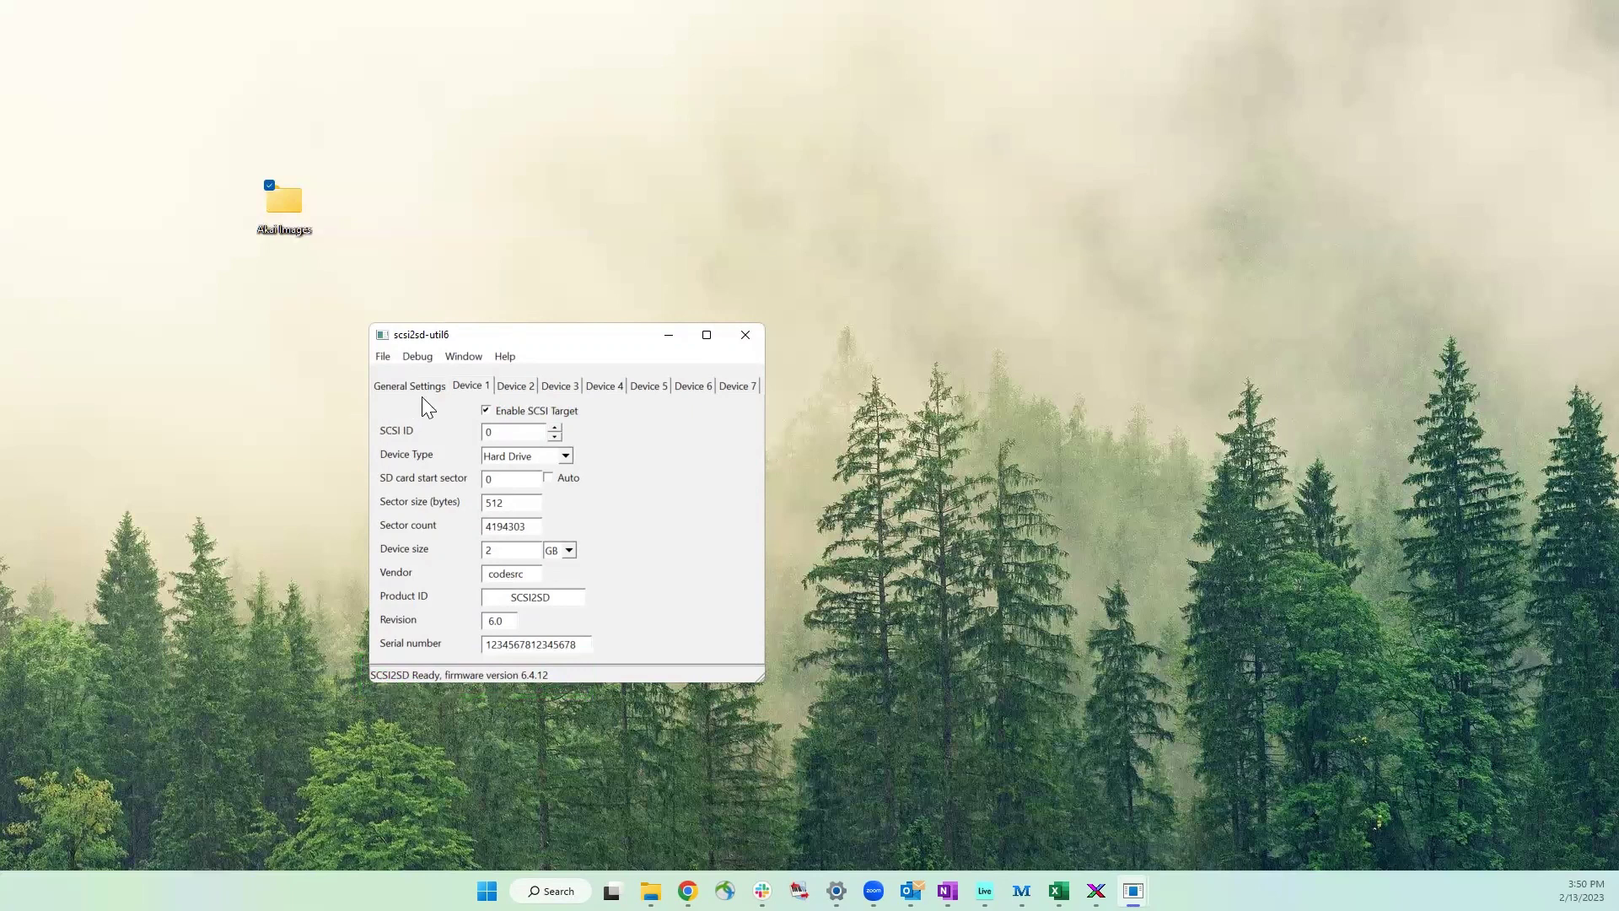
Enable Devices 2, 3 and 4 as SCSI targets with auto-calculated SD start sectors
{"action": "left_click", "coordinate": [525, 390]}
{"action": "left_click", "coordinate": [487, 411]}
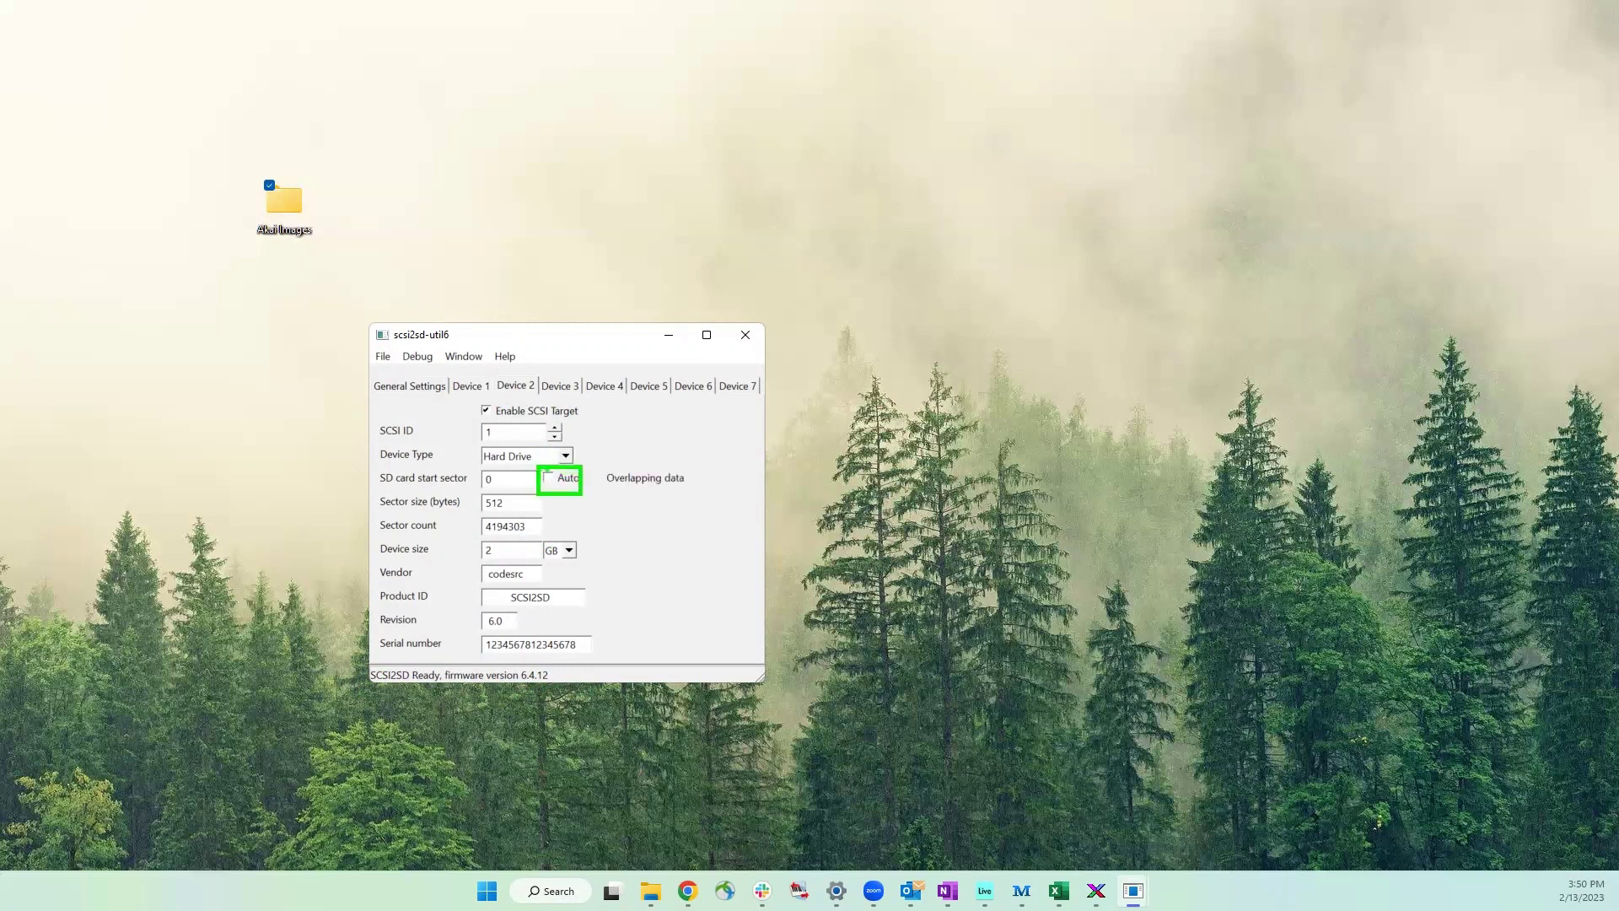
{"action": "left_click", "coordinate": [549, 477]}
{"action": "left_click", "coordinate": [554, 387]}
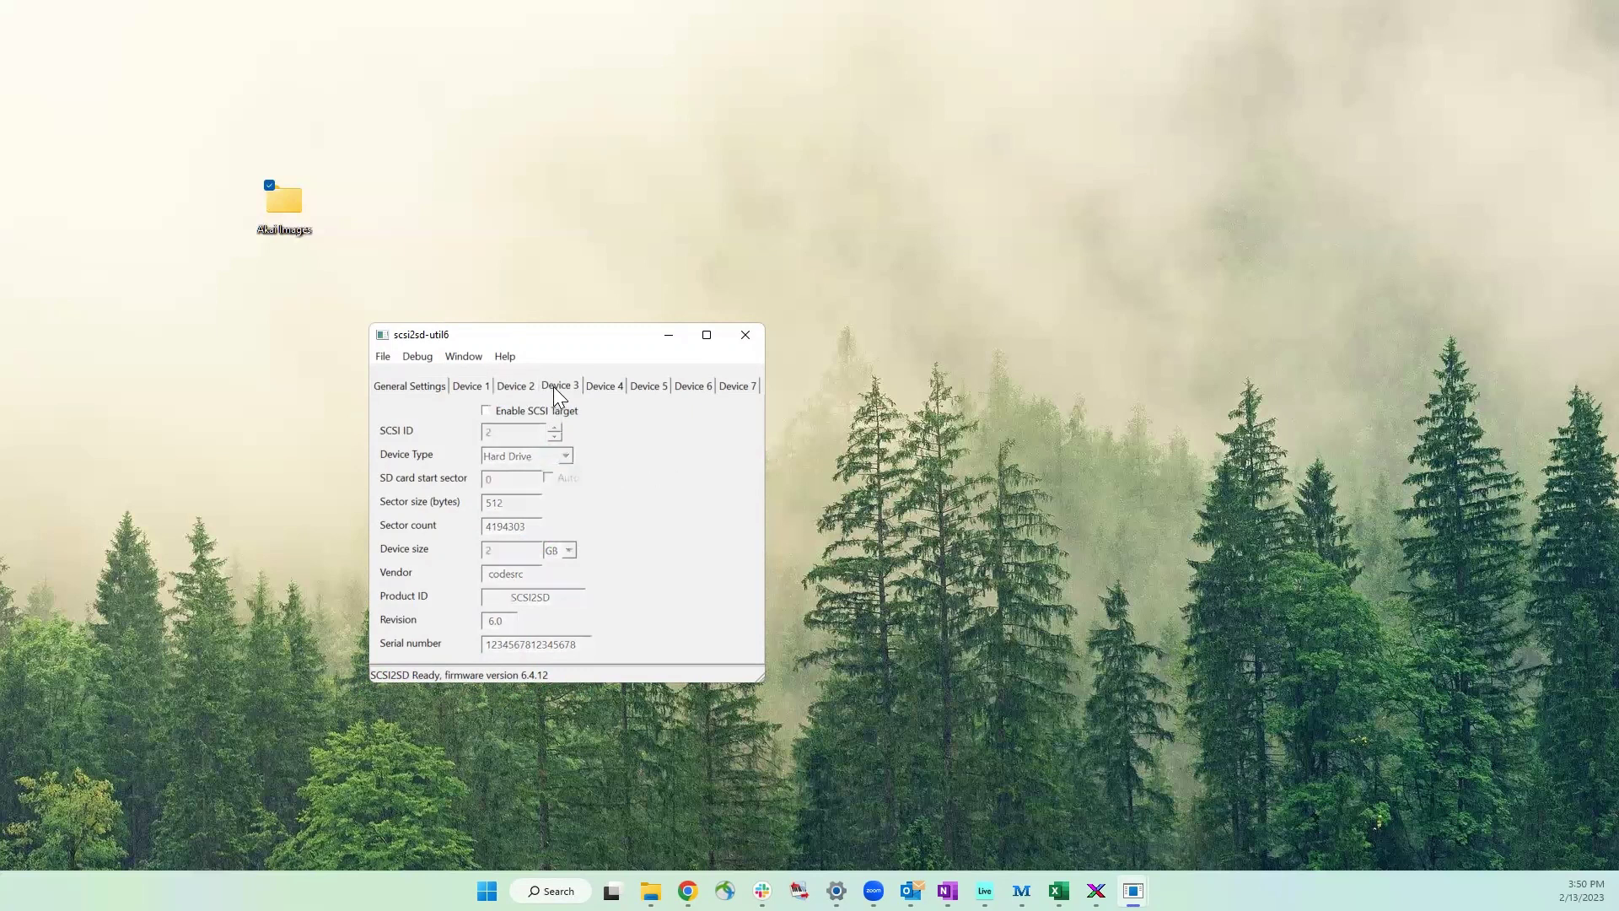
{"action": "left_click", "coordinate": [487, 412]}
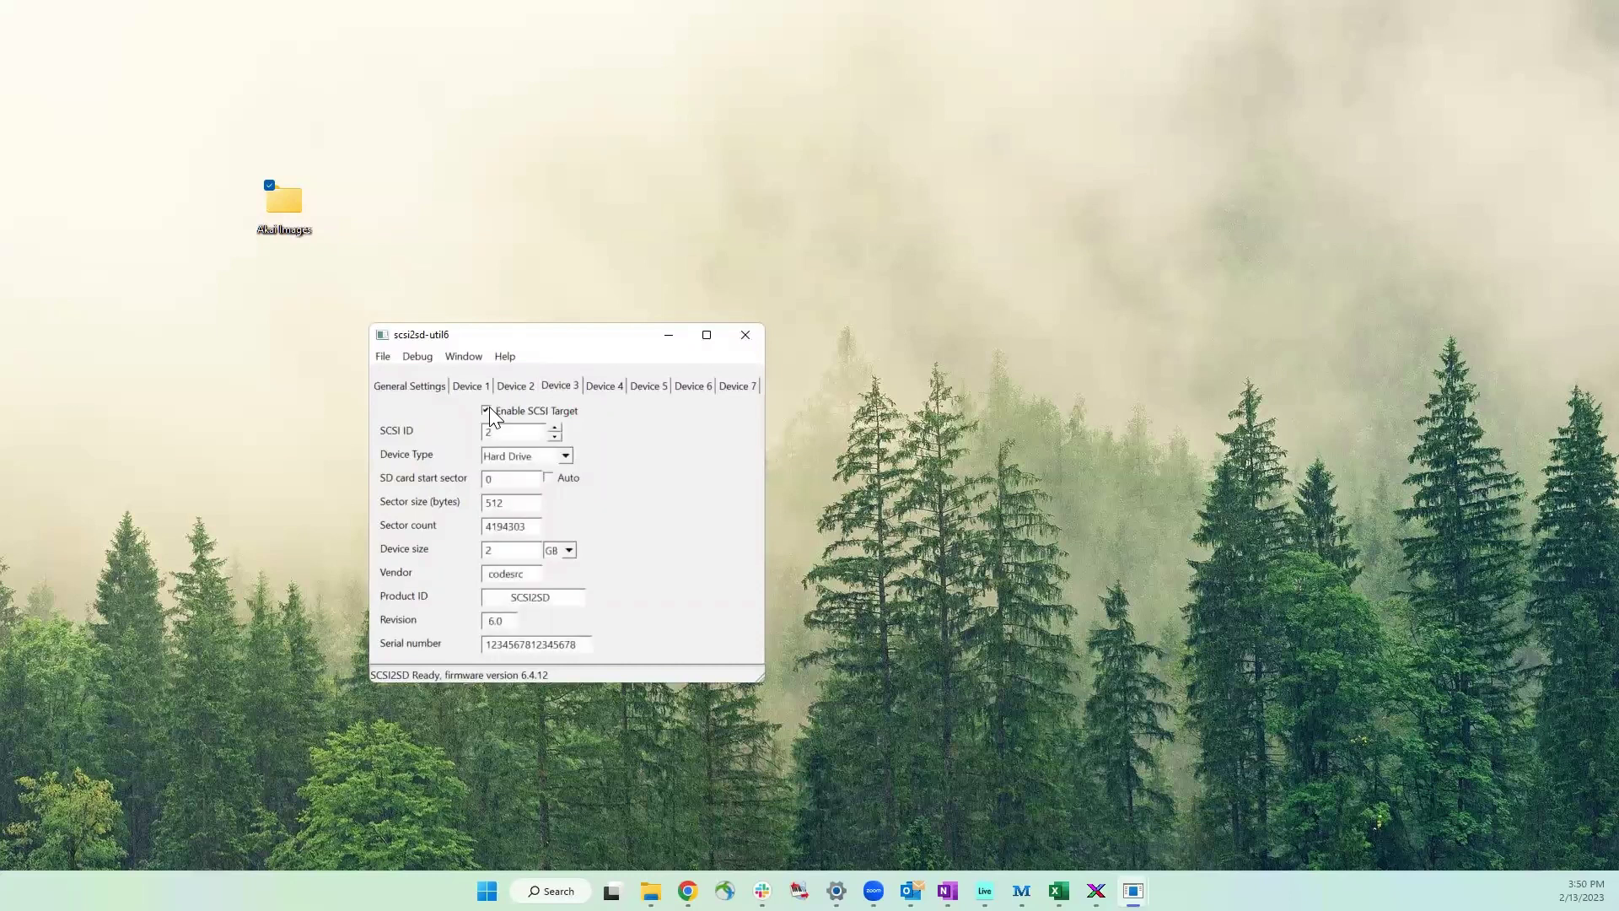
{"action": "left_click", "coordinate": [549, 478]}
{"action": "left_click", "coordinate": [583, 389]}
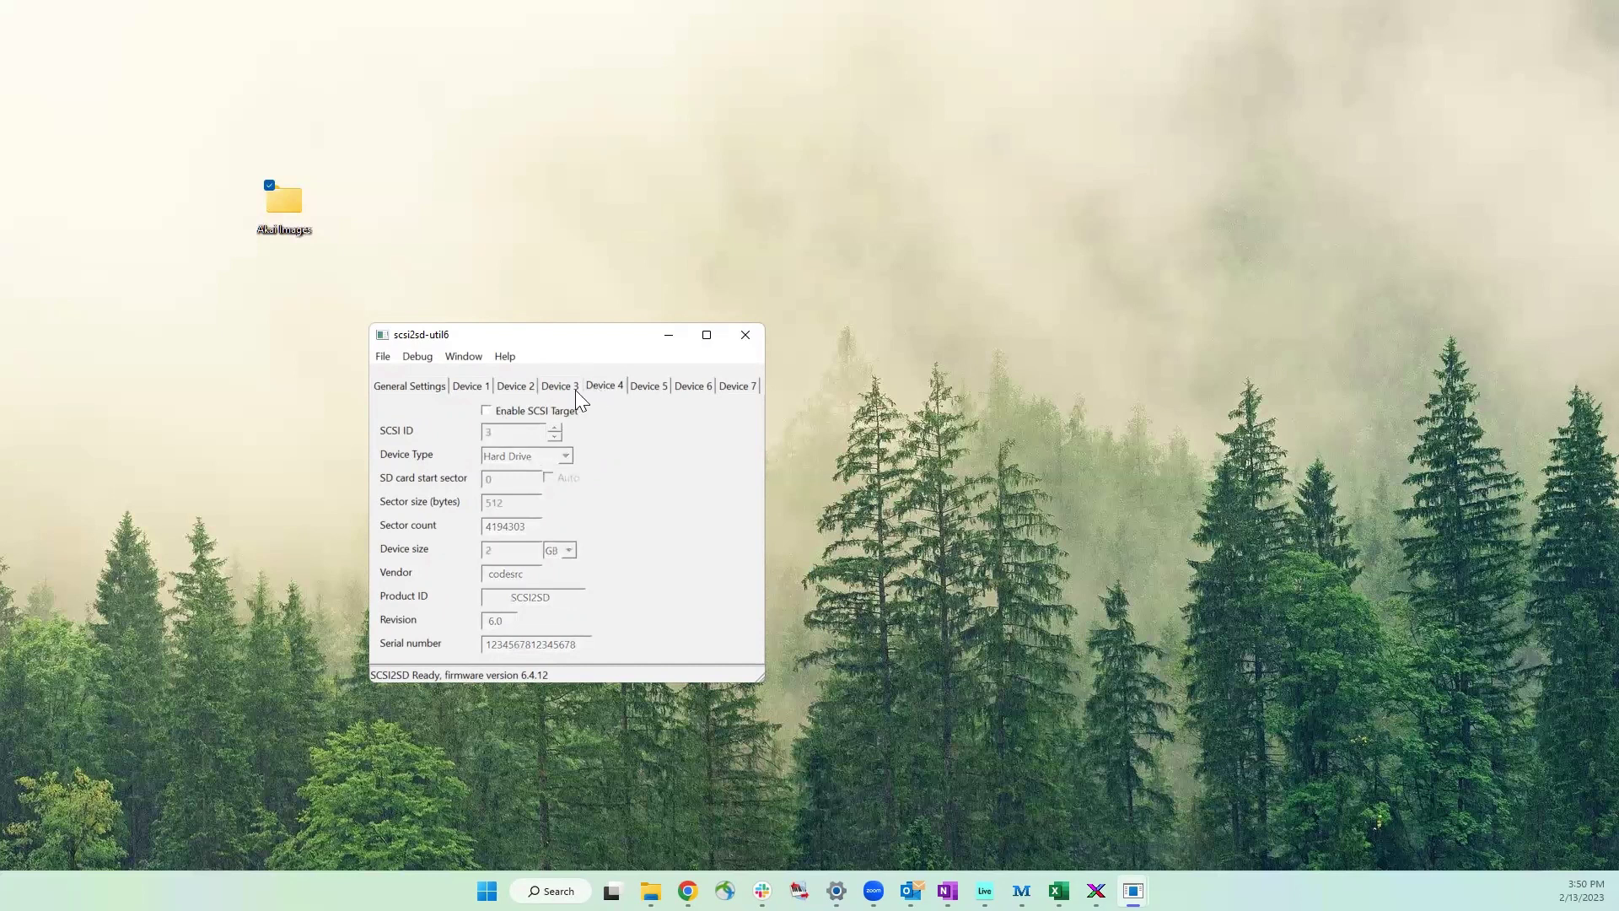
{"action": "left_click", "coordinate": [495, 410]}
{"action": "left_click", "coordinate": [549, 477]}
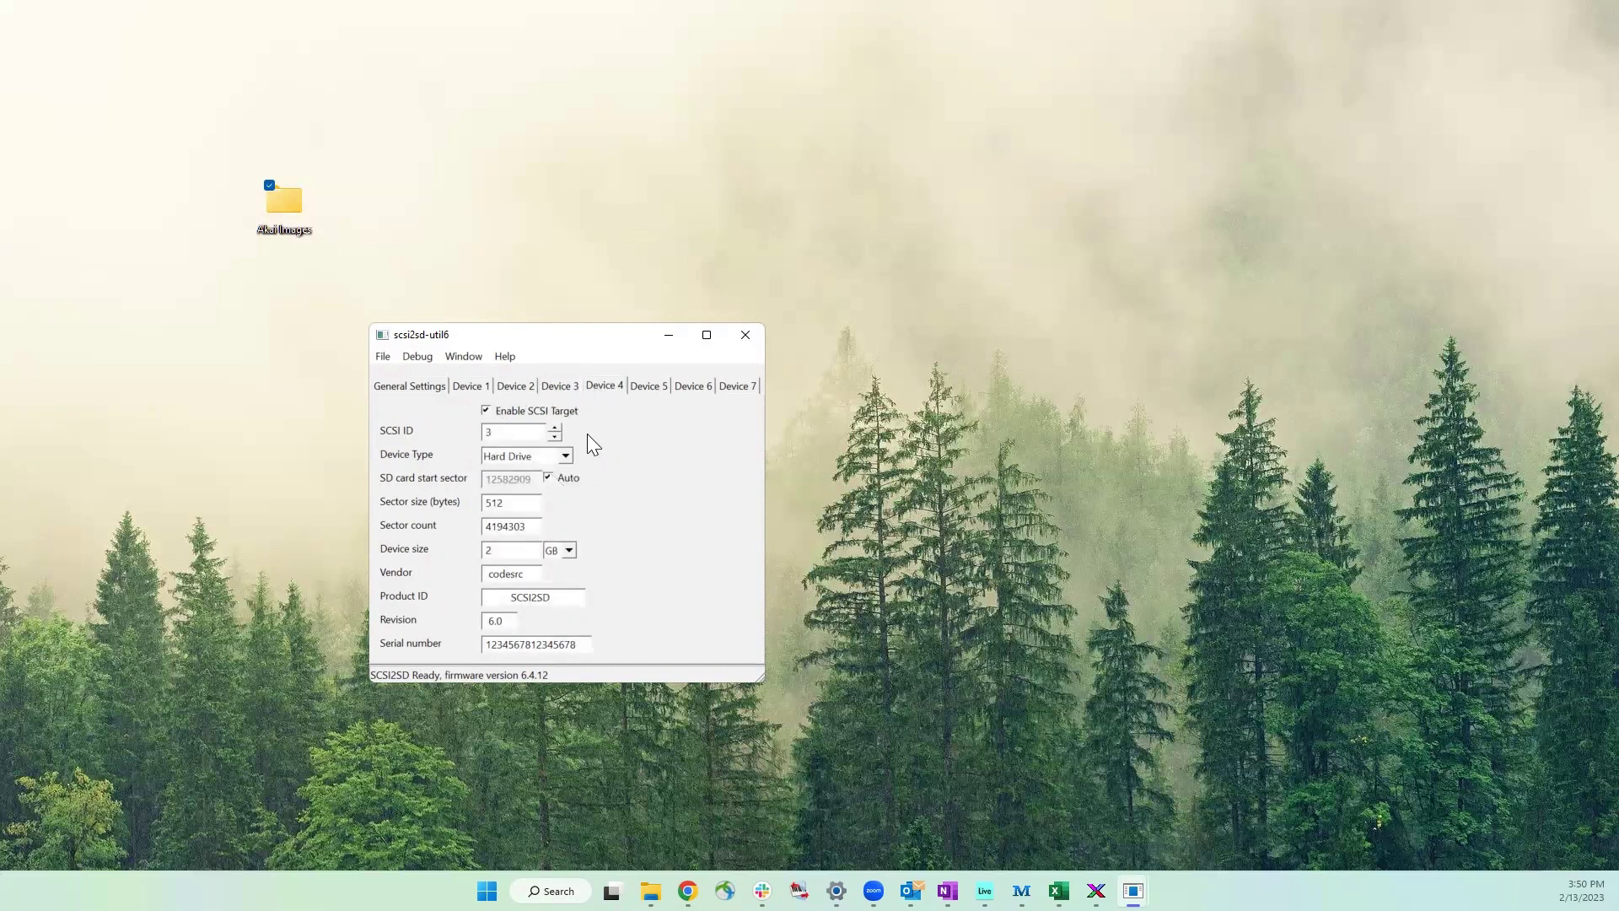
Enable Devices 5 and 7 as SCSI targets with auto-calculated SD start sectors
{"action": "left_click", "coordinate": [649, 387]}
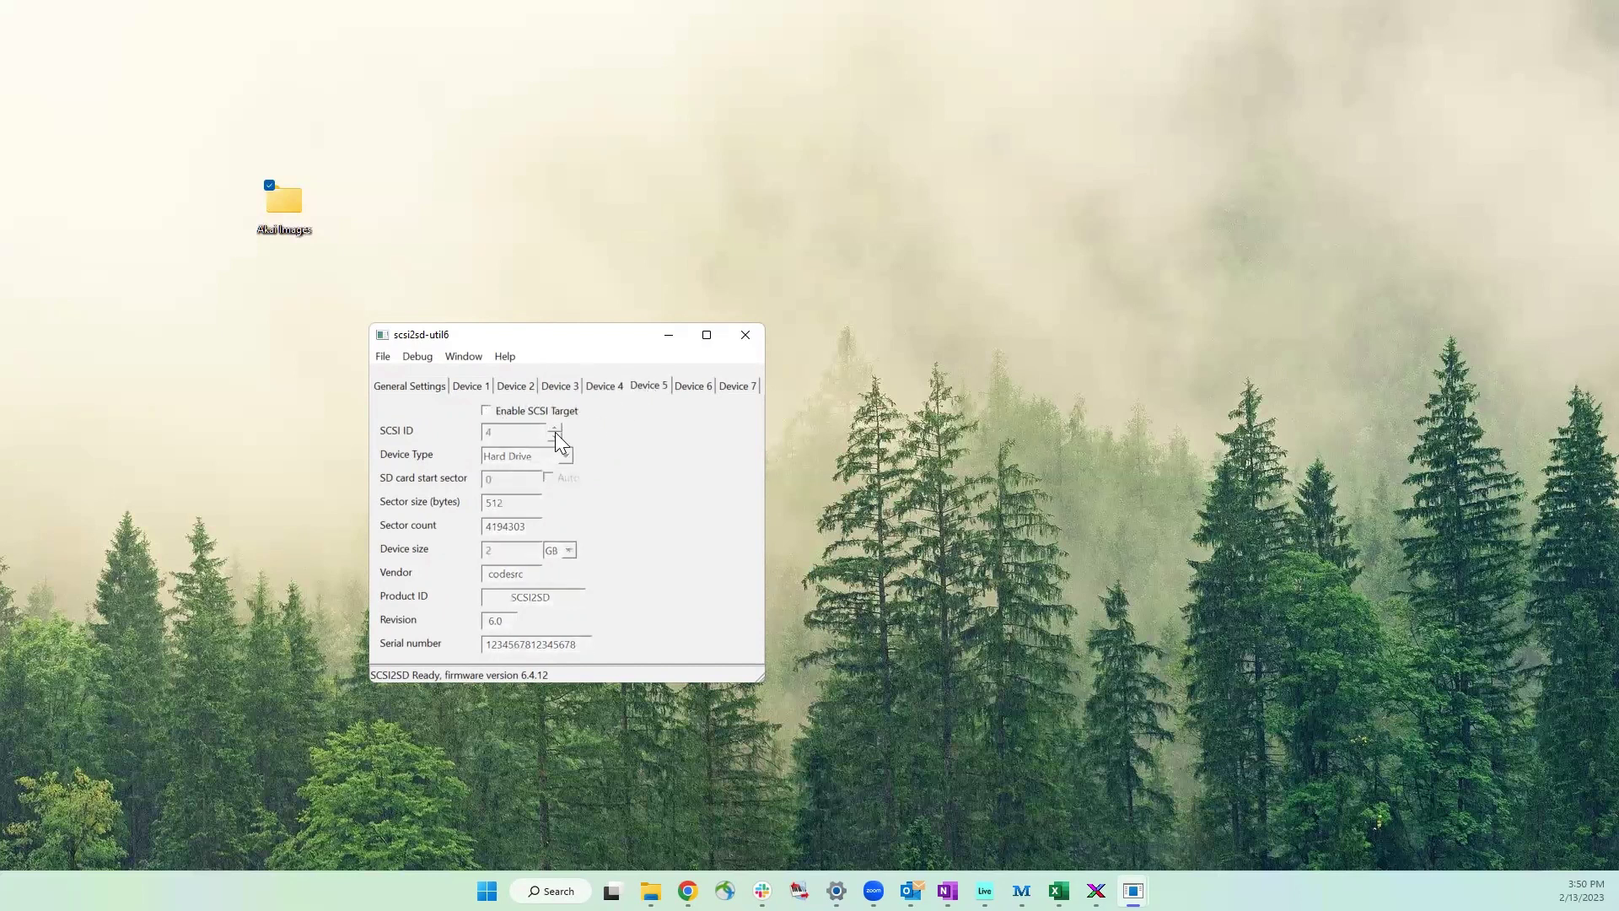
{"action": "left_click", "coordinate": [489, 413]}
{"action": "left_click", "coordinate": [549, 478]}
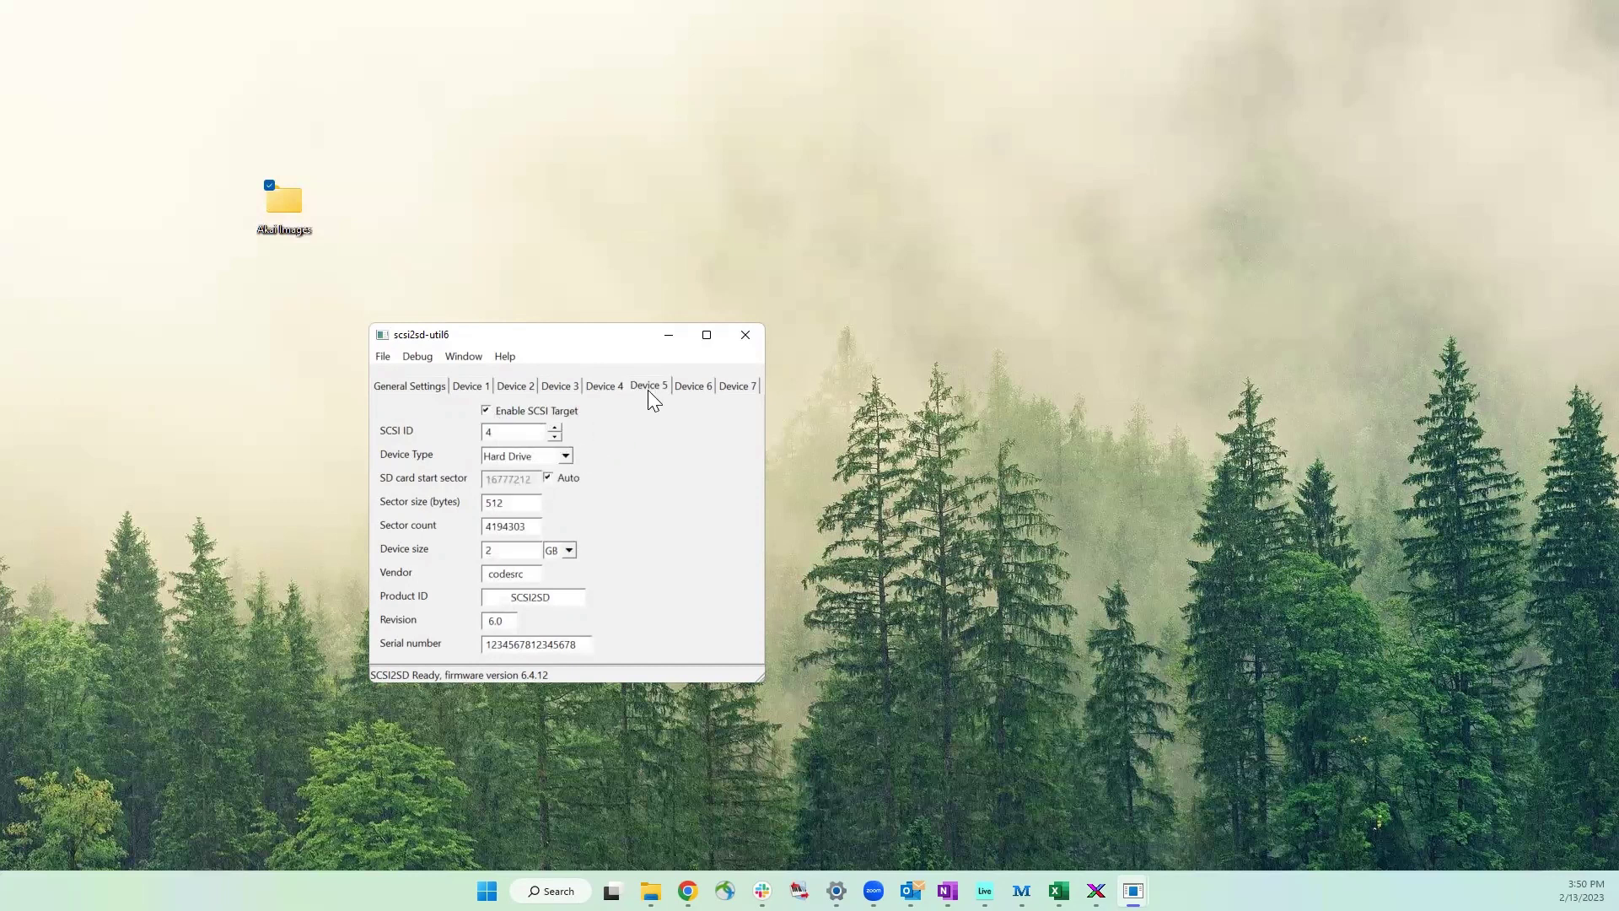
{"action": "left_click", "coordinate": [693, 386]}
{"action": "left_click", "coordinate": [735, 386]}
{"action": "left_click", "coordinate": [488, 412]}
{"action": "left_click", "coordinate": [549, 478]}
Save the device configuration to the SCSI2SD board and dismiss the confirmation
{"action": "left_click", "coordinate": [388, 358]}
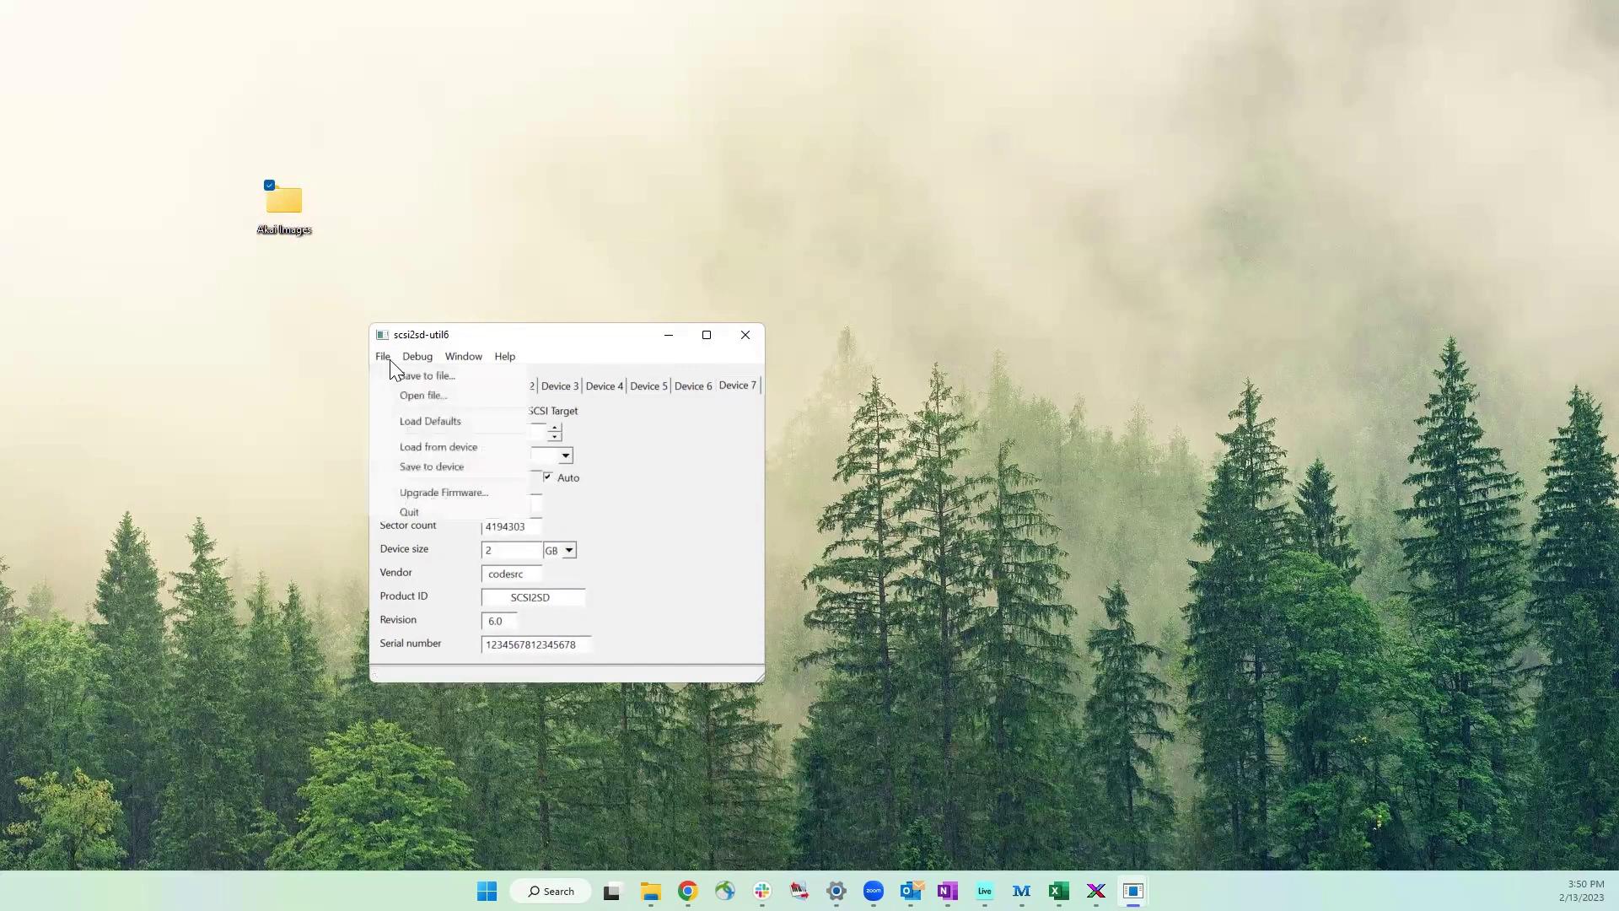
{"action": "left_click", "coordinate": [479, 469]}
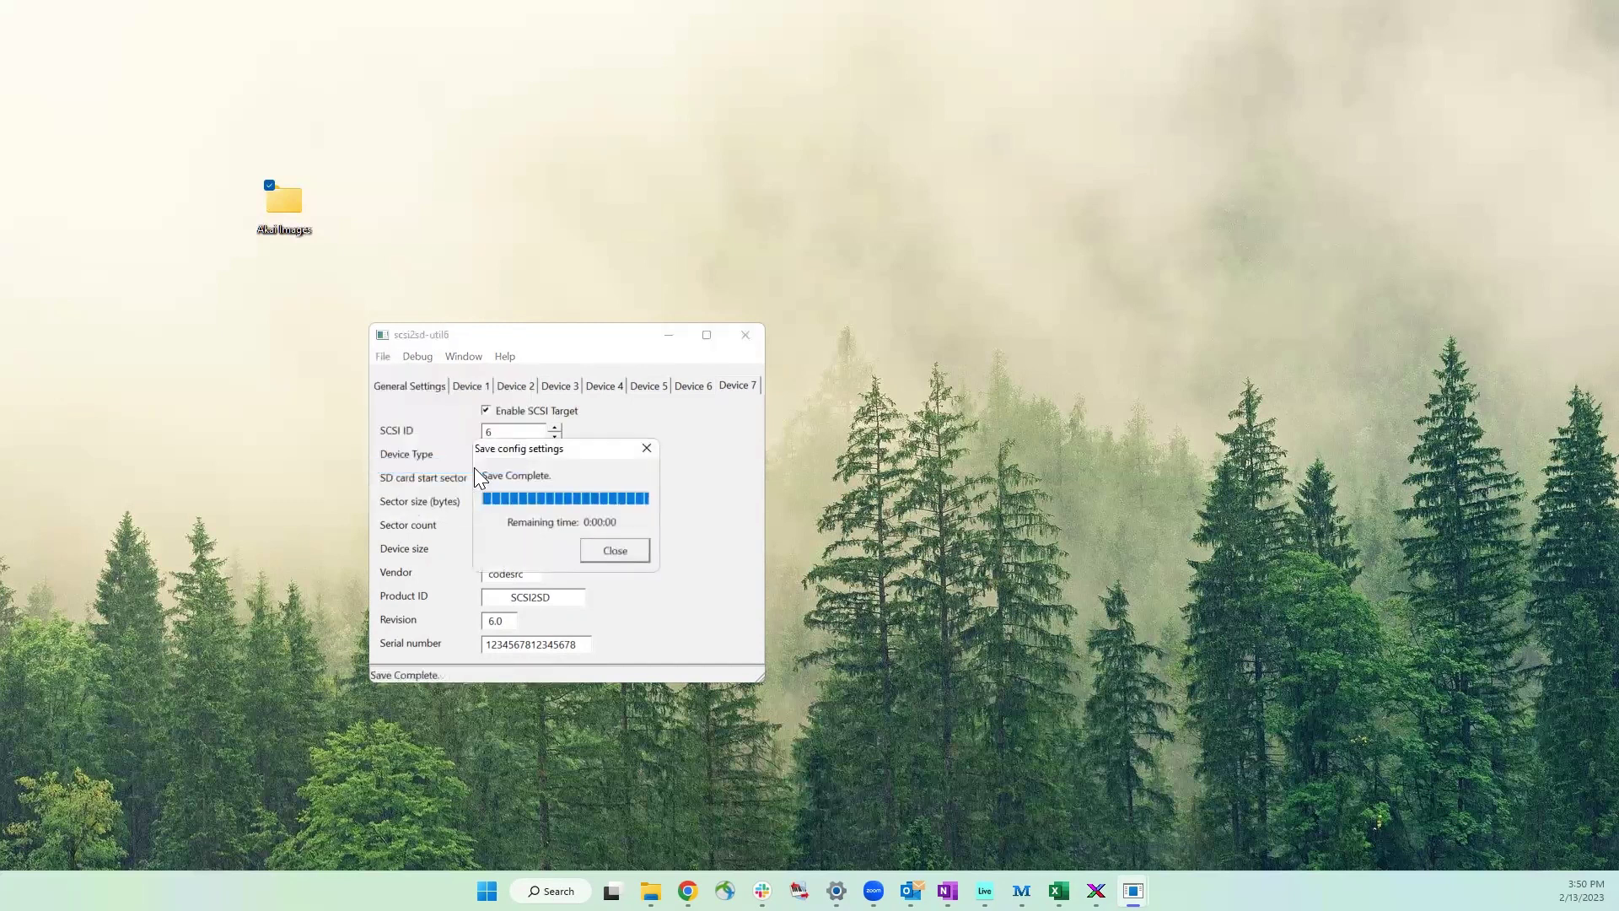
{"action": "left_click", "coordinate": [603, 546]}
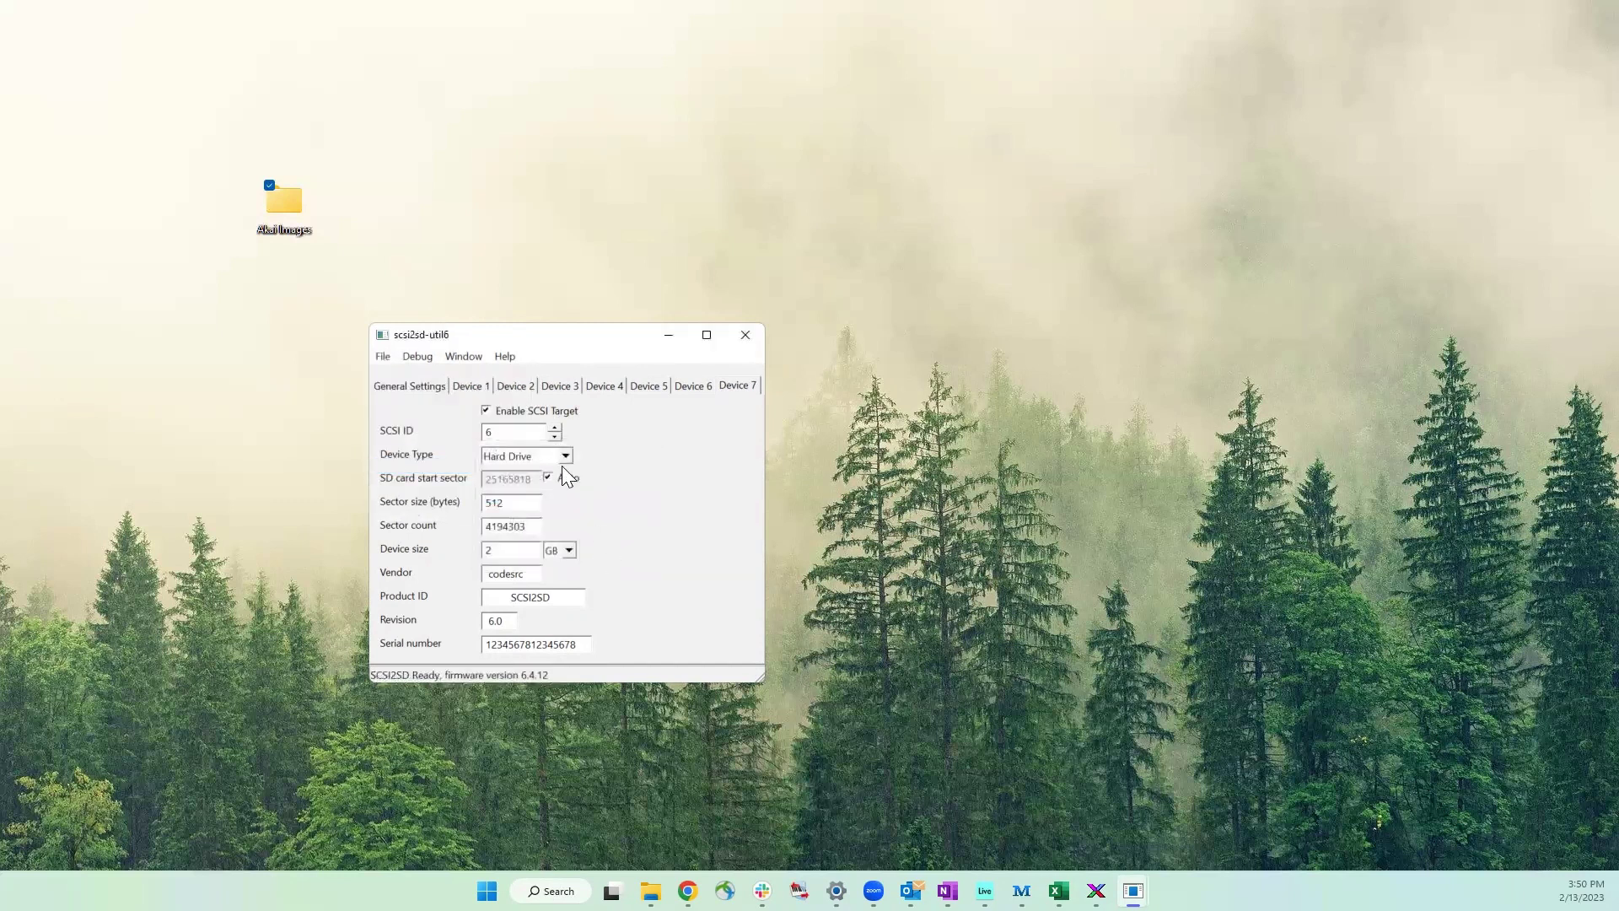
Reset the on-screen settings to defaults, confirming Device 2 now shows disabled
{"action": "left_click", "coordinate": [384, 356]}
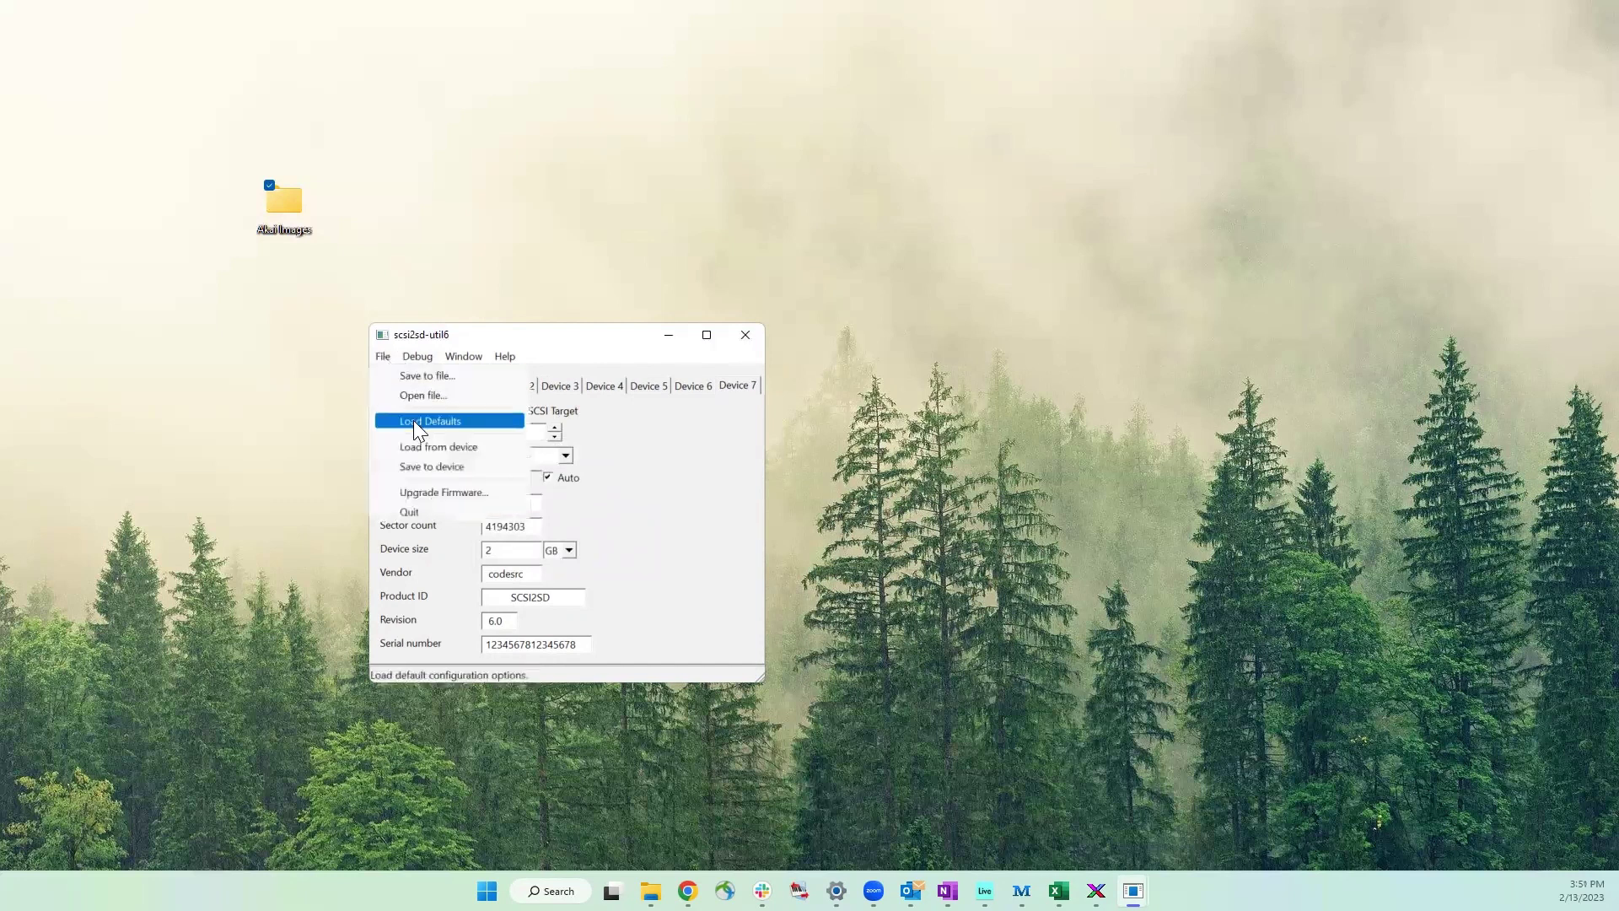
{"action": "left_click", "coordinate": [414, 420]}
{"action": "left_click", "coordinate": [469, 386]}
{"action": "left_click", "coordinate": [515, 384]}
Reload the configuration from the board, check Devices 3–7, then close the utility
{"action": "left_click", "coordinate": [374, 362]}
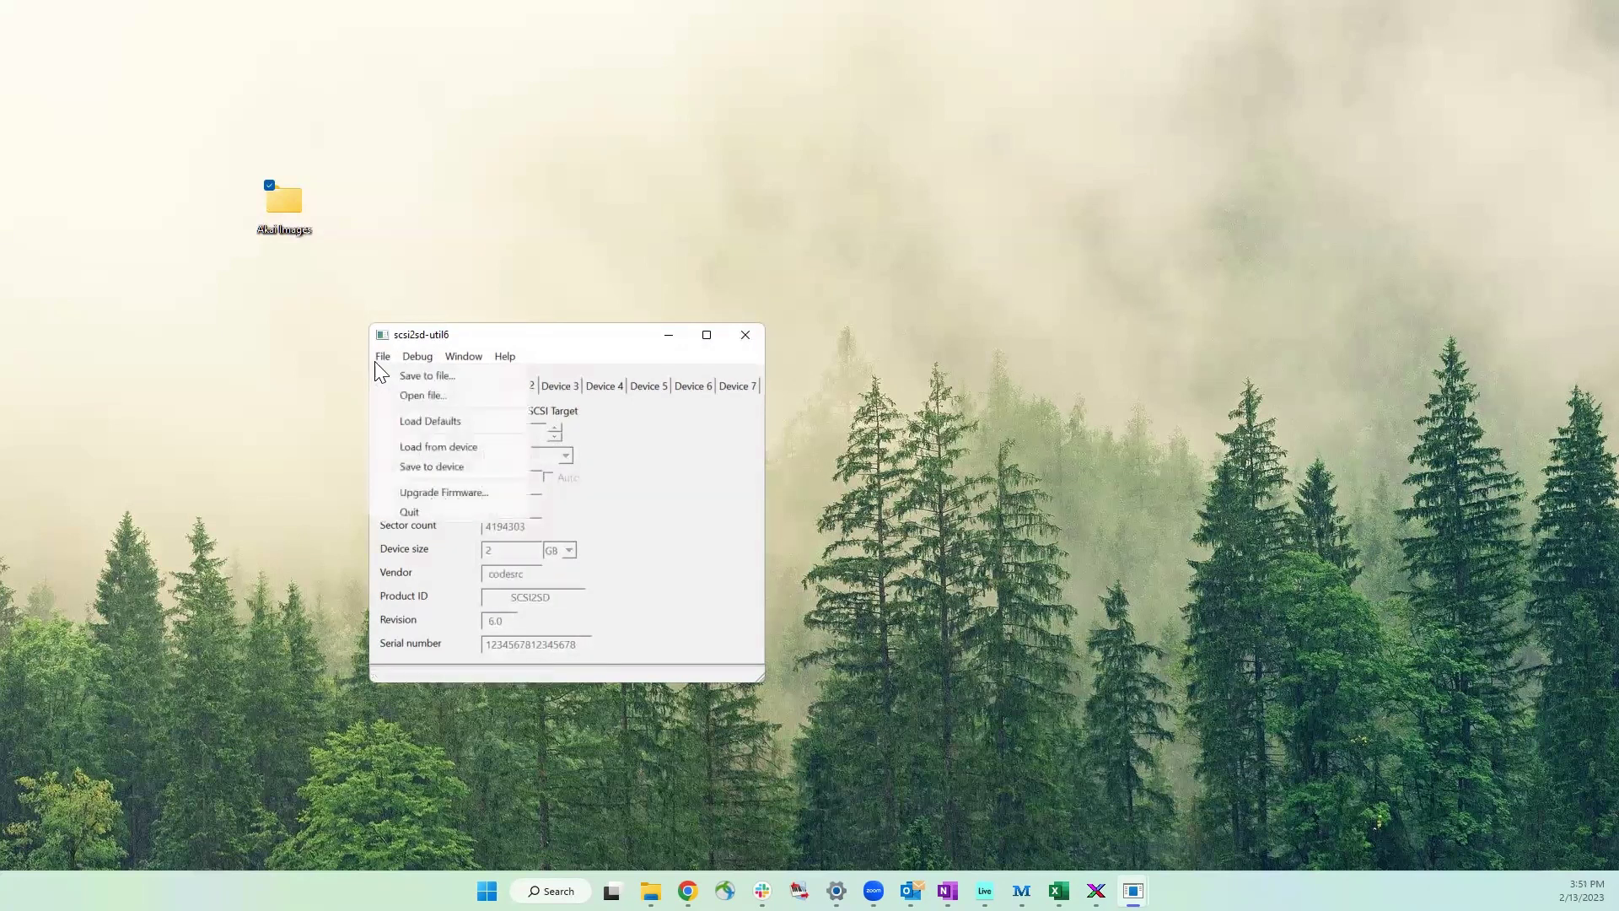
{"action": "left_click", "coordinate": [430, 442]}
{"action": "left_click", "coordinate": [615, 550]}
{"action": "left_click", "coordinate": [558, 387]}
{"action": "left_click", "coordinate": [603, 386]}
{"action": "left_click", "coordinate": [643, 386]}
{"action": "left_click", "coordinate": [680, 386]}
{"action": "left_click", "coordinate": [746, 390]}
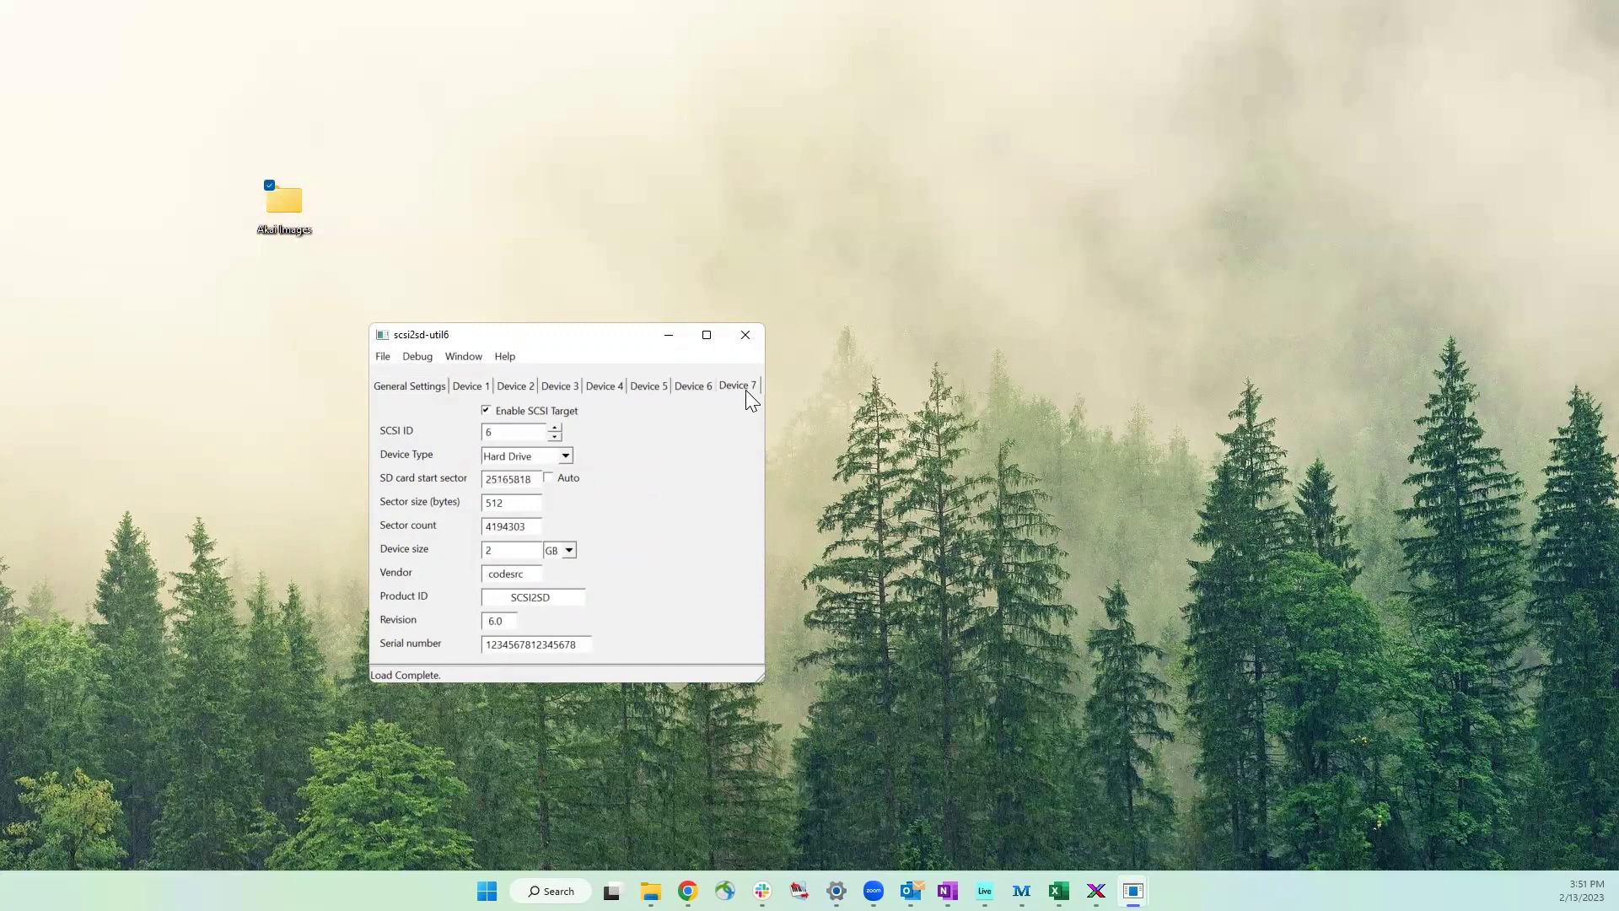
{"action": "left_click", "coordinate": [476, 381]}
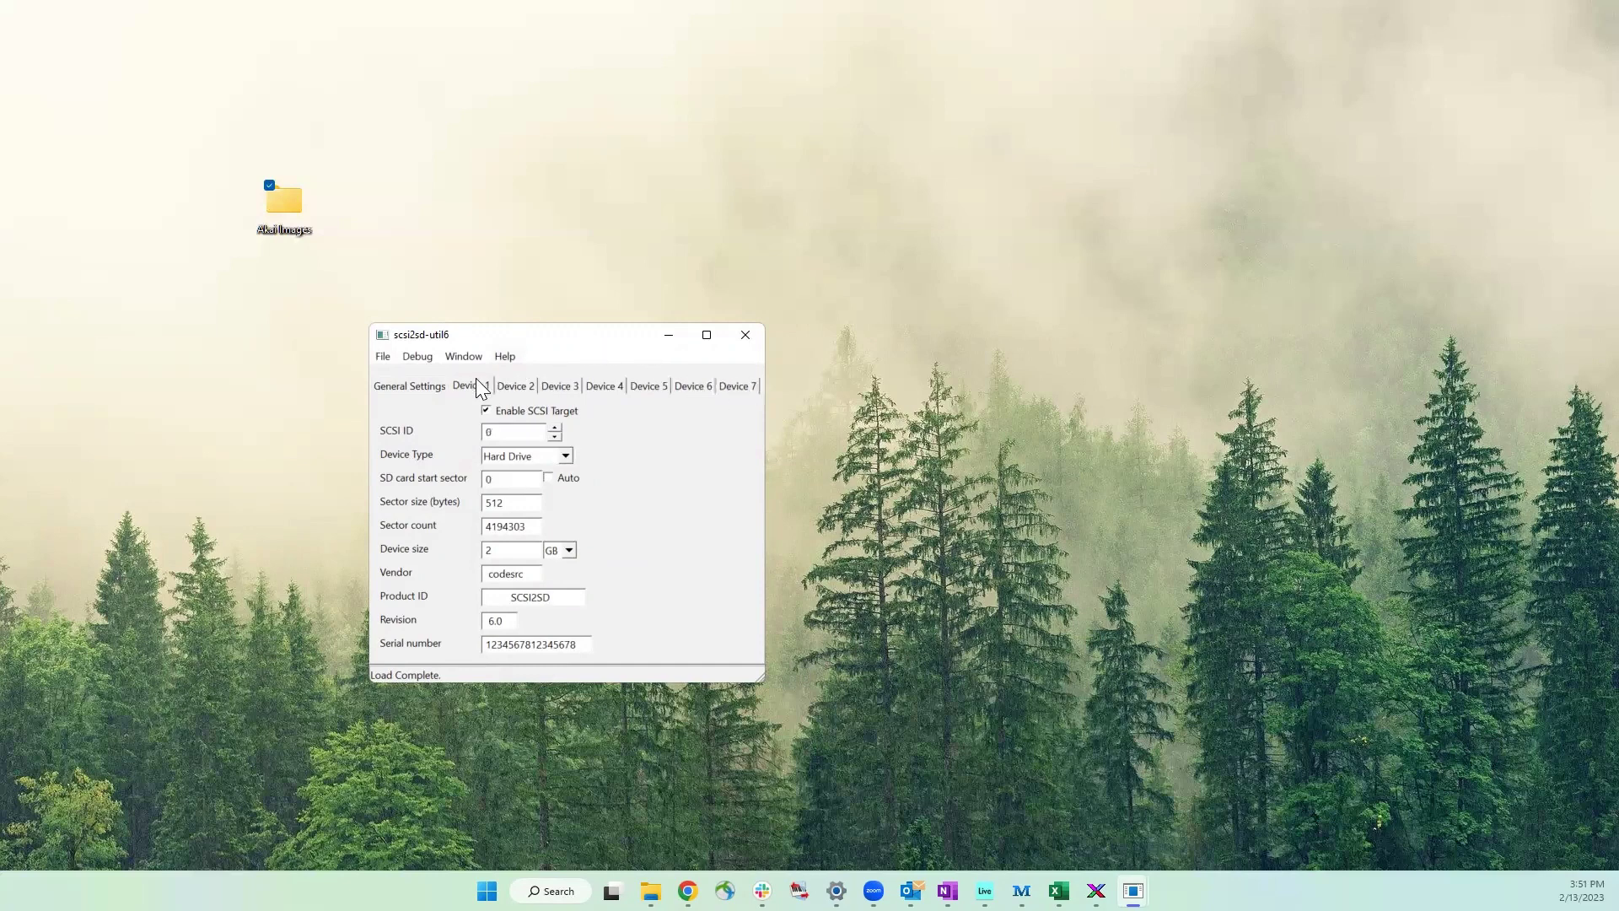
{"action": "left_click", "coordinate": [745, 334]}
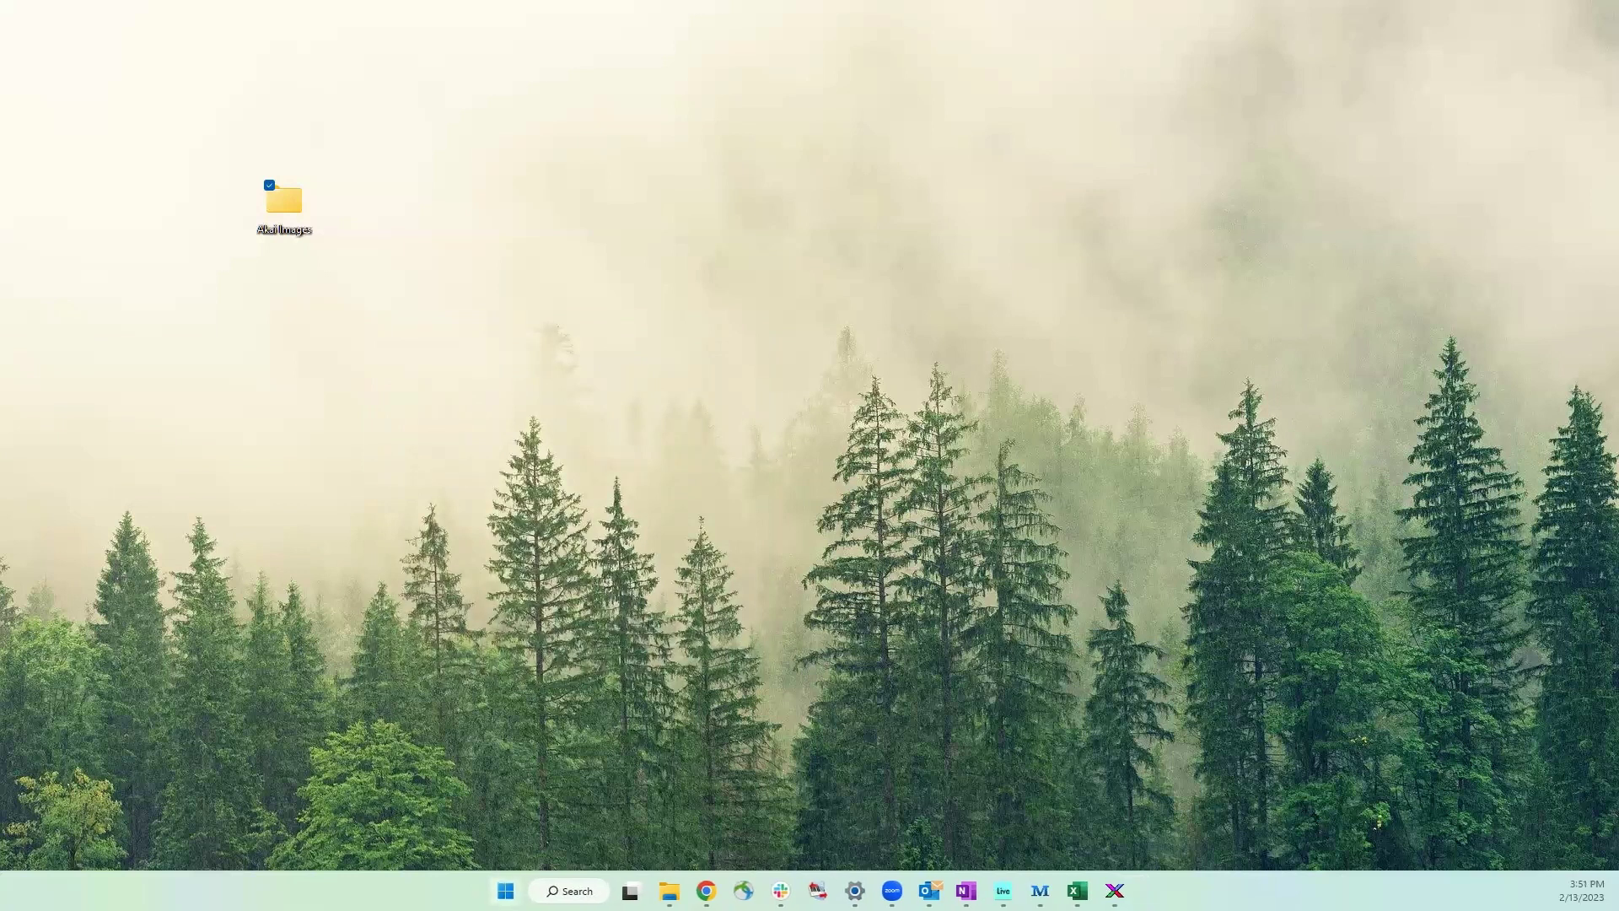
Launch Disk Management and enlarge its window to show the unallocated 1.98 GB SCSI2SD disks
{"action": "right_click", "coordinate": [505, 890]}
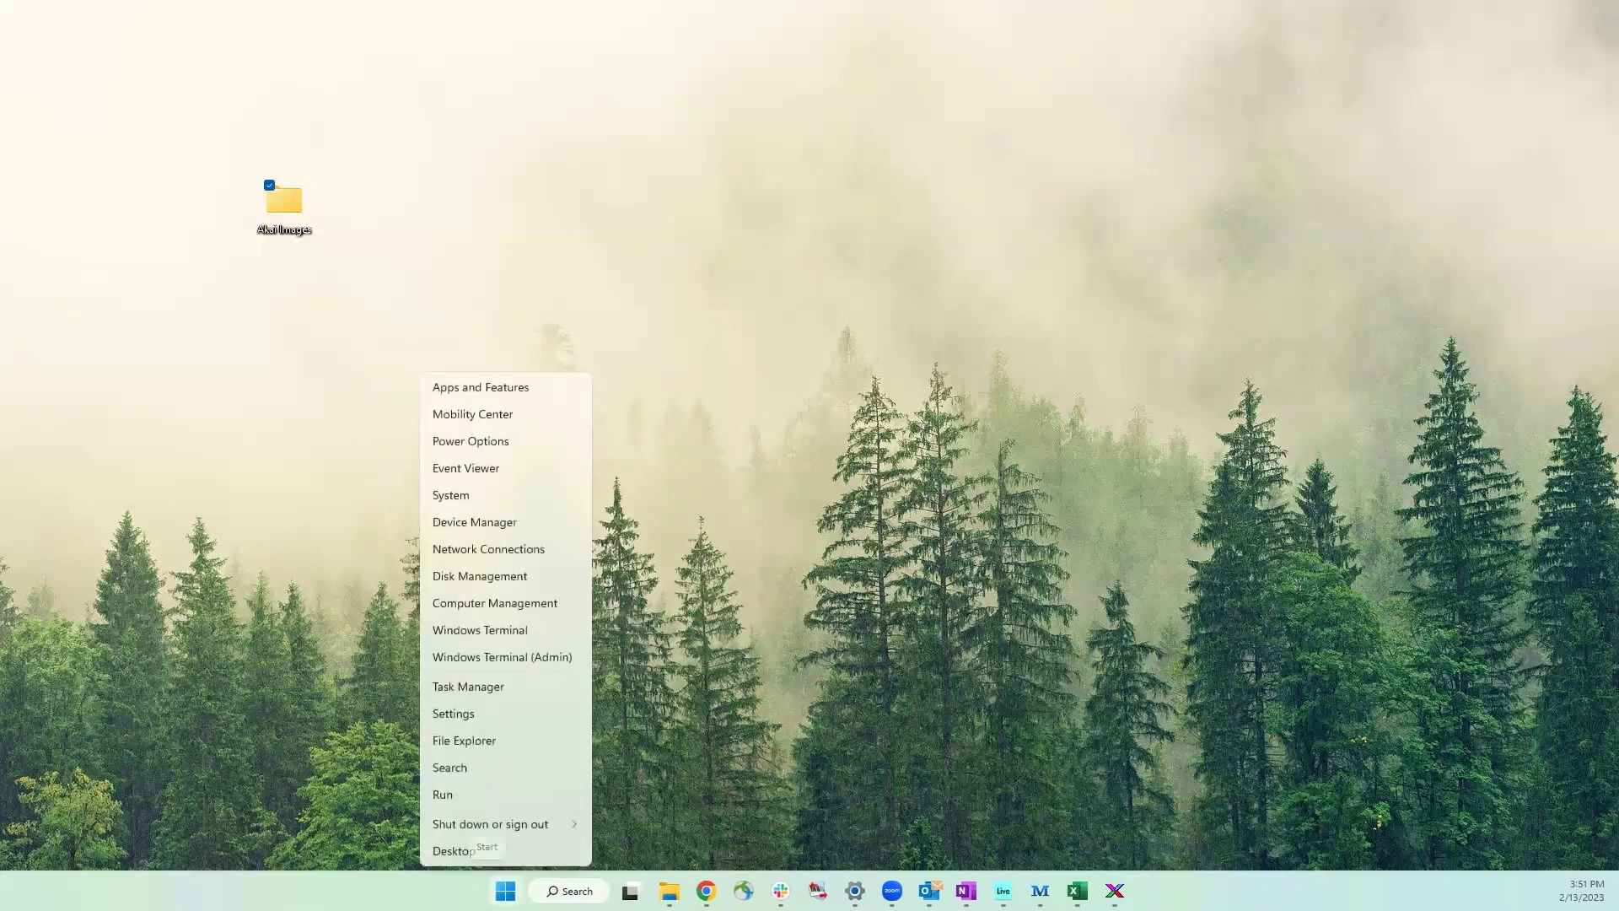
{"action": "left_click", "coordinate": [486, 579]}
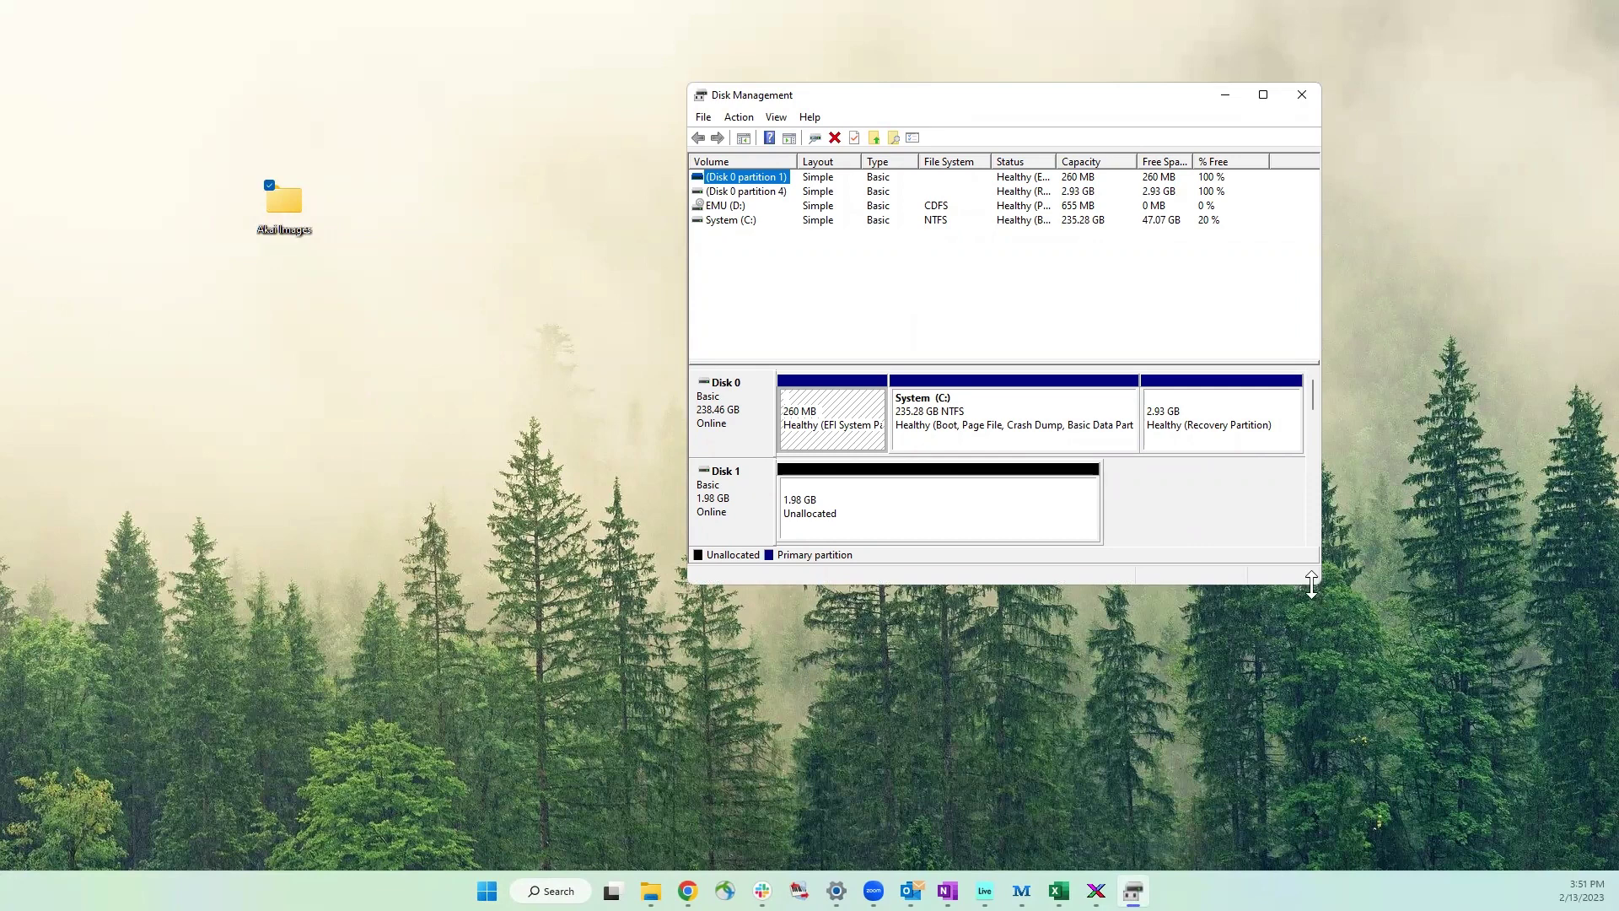
{"action": "left_click_drag", "start_coordinate": [1311, 583], "coordinate": [1311, 793]}
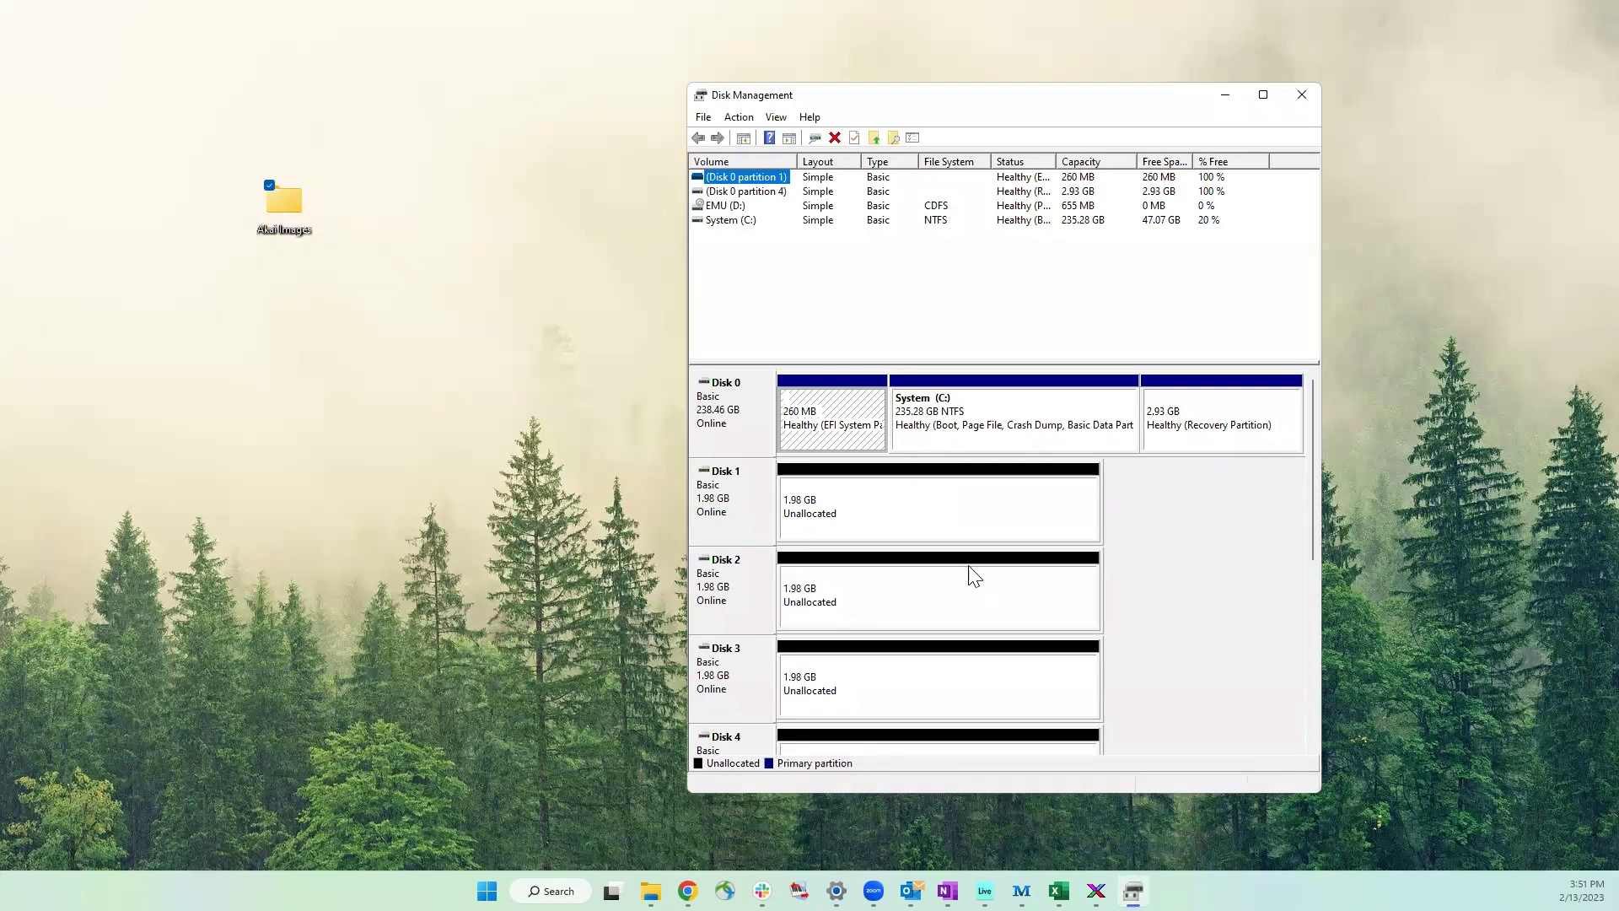
{"action": "left_click_drag", "start_coordinate": [744, 477], "coordinate": [764, 469]}
{"action": "key", "text": "Escape"}
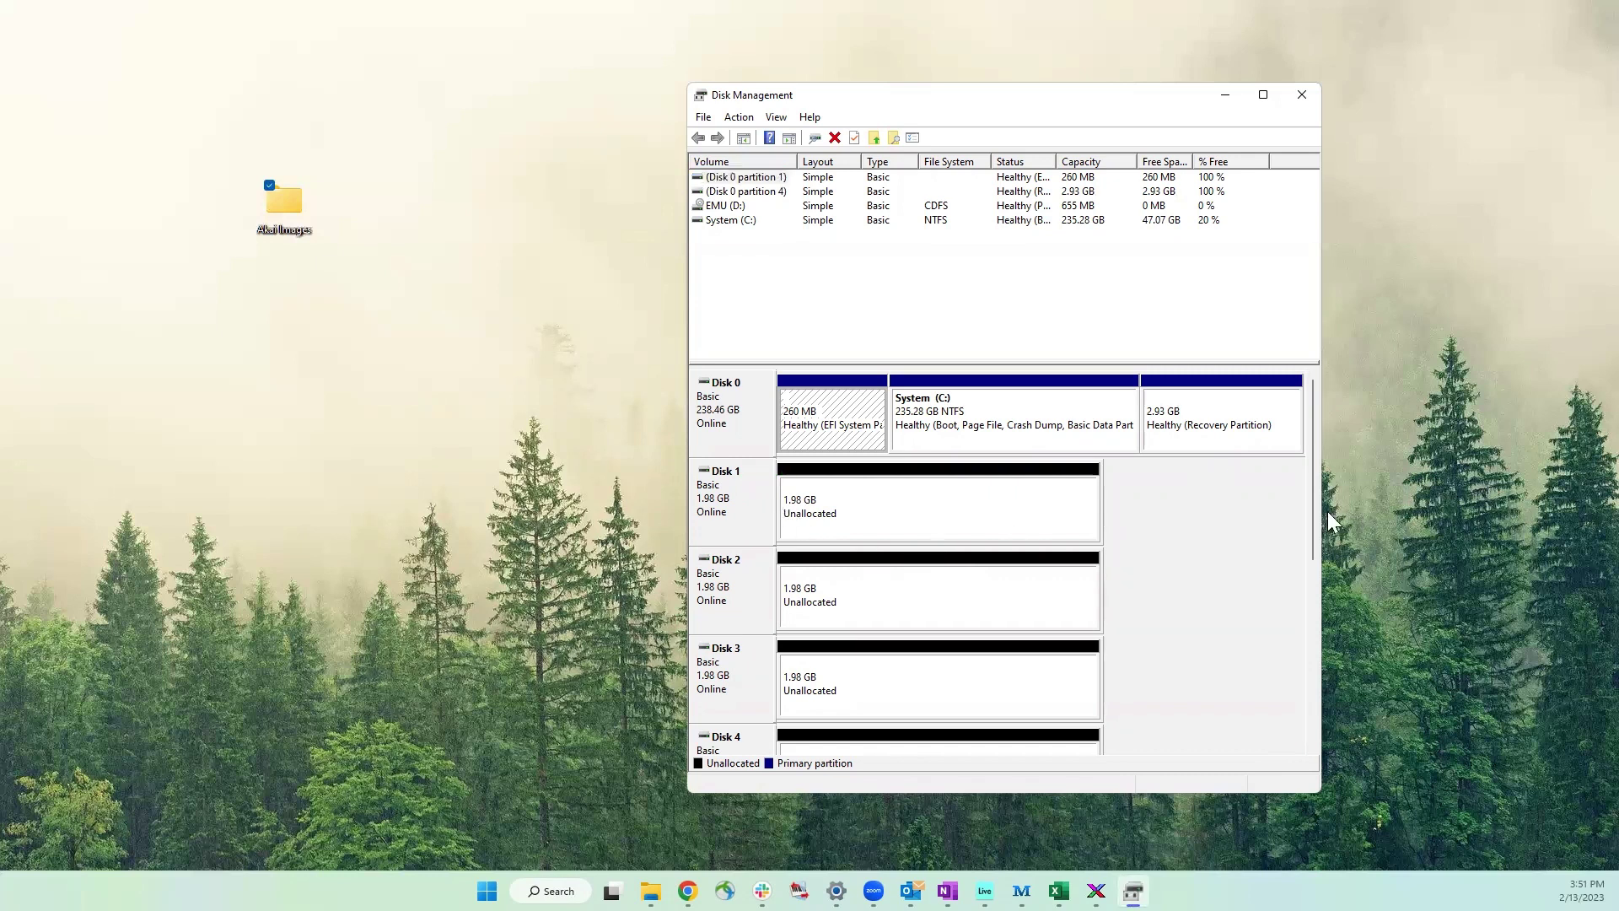
{"action": "left_click_drag", "start_coordinate": [1317, 513], "coordinate": [1312, 639]}
{"action": "left_click", "coordinate": [947, 679]}
{"action": "left_click_drag", "start_coordinate": [1312, 501], "coordinate": [1294, 665]}
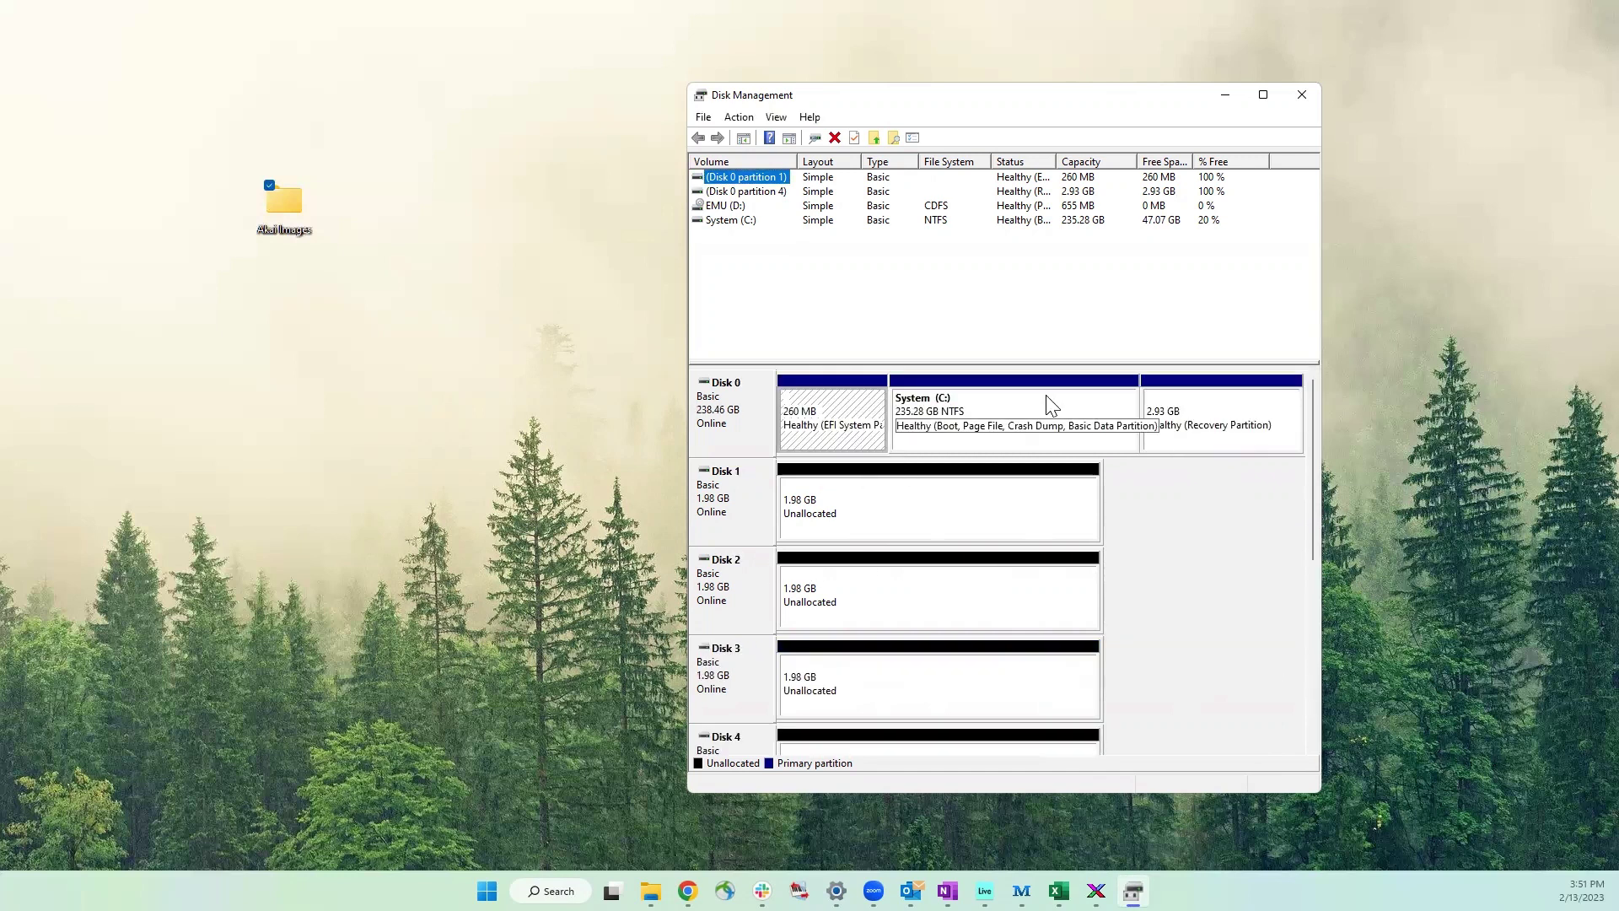
Create an unformatted full-size simple volume E: on Disk 1
{"action": "left_click", "coordinate": [878, 501]}
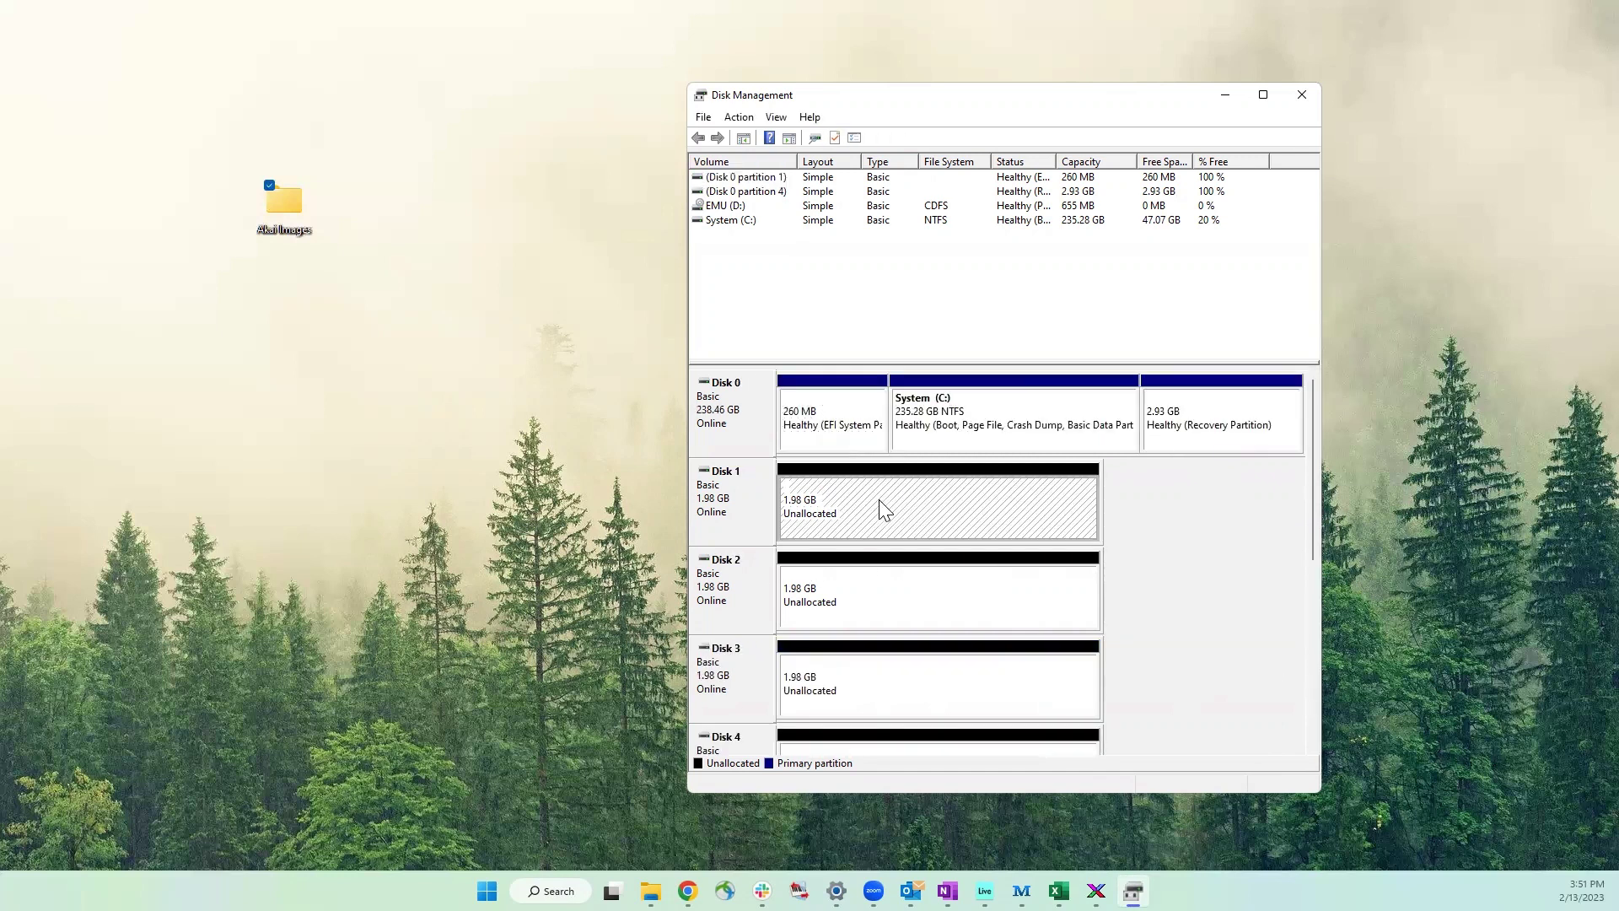
{"action": "right_click", "coordinate": [943, 506]}
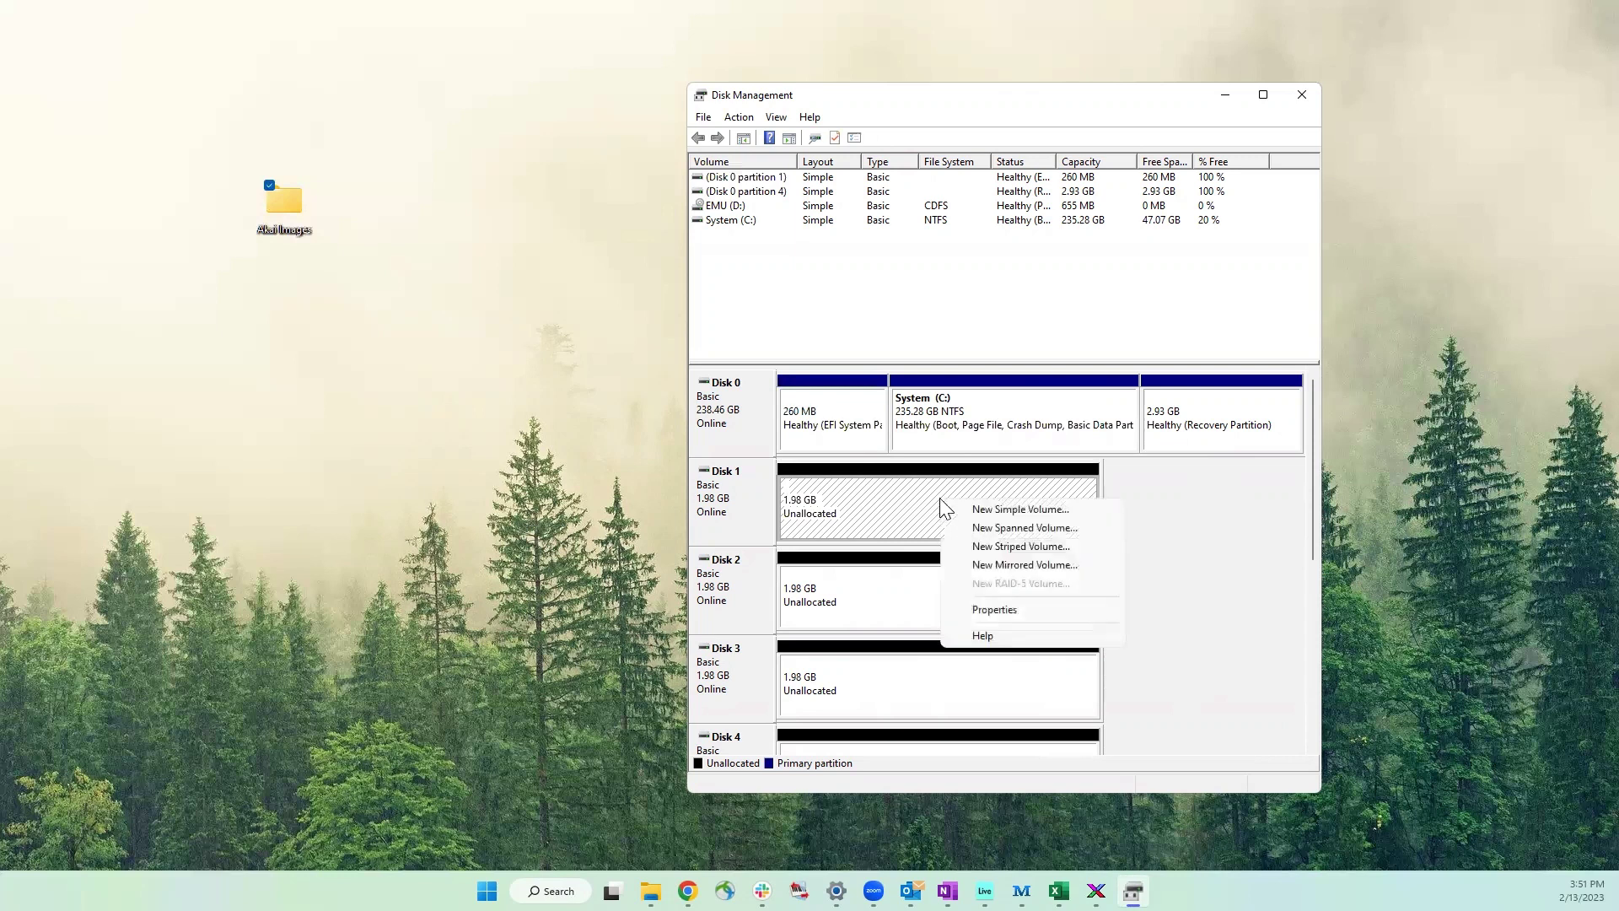
{"action": "left_click", "coordinate": [999, 511]}
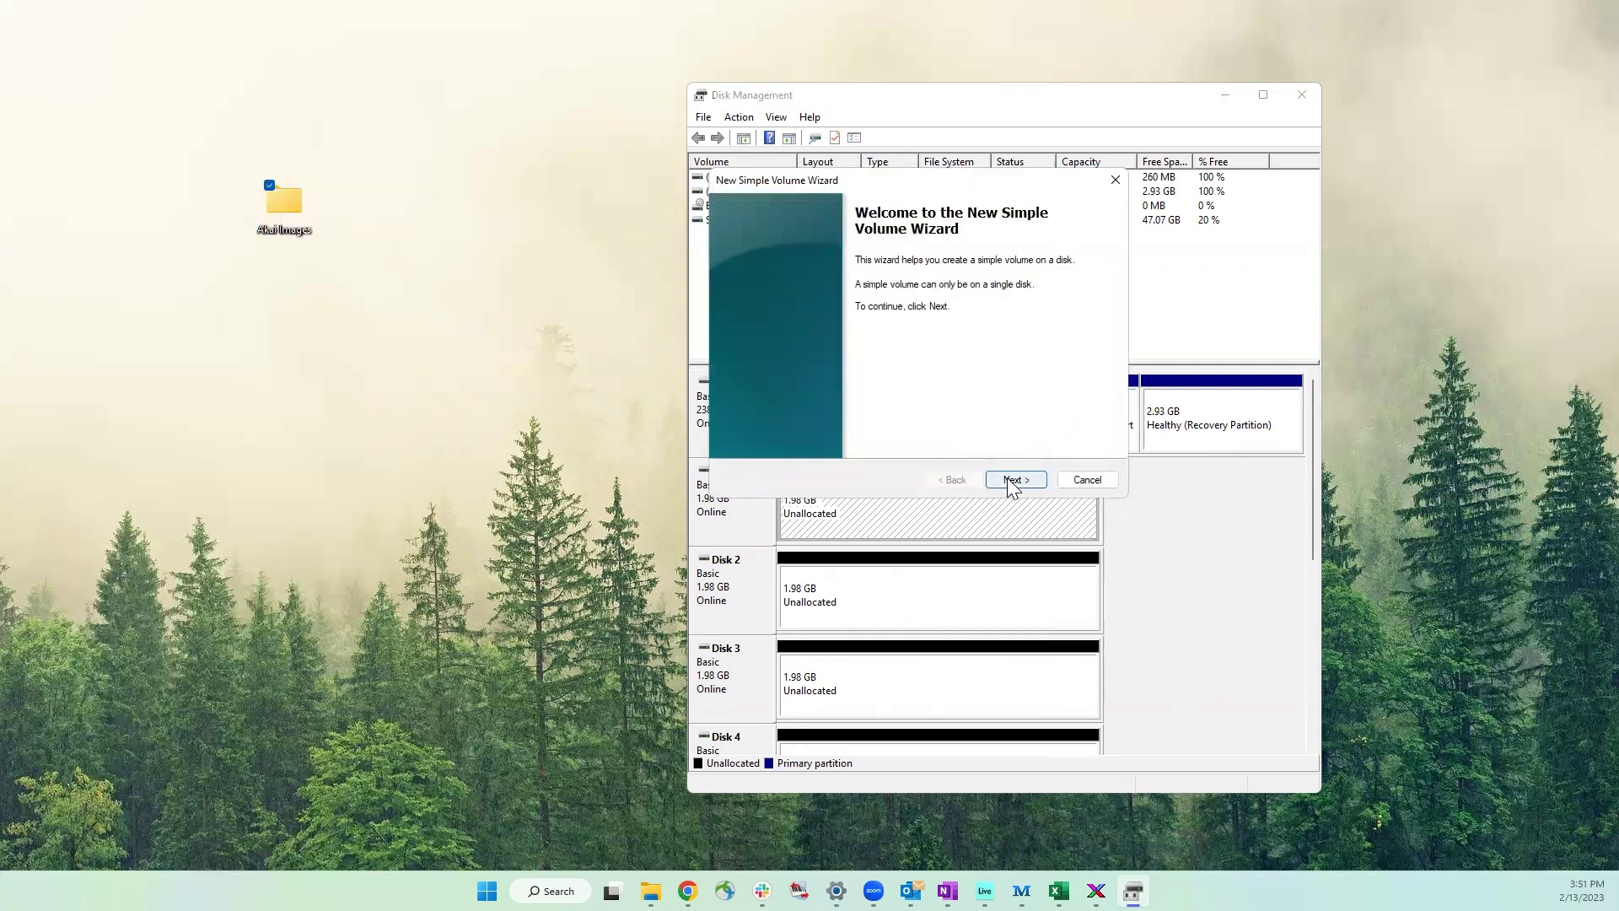
{"action": "left_click", "coordinate": [1010, 480]}
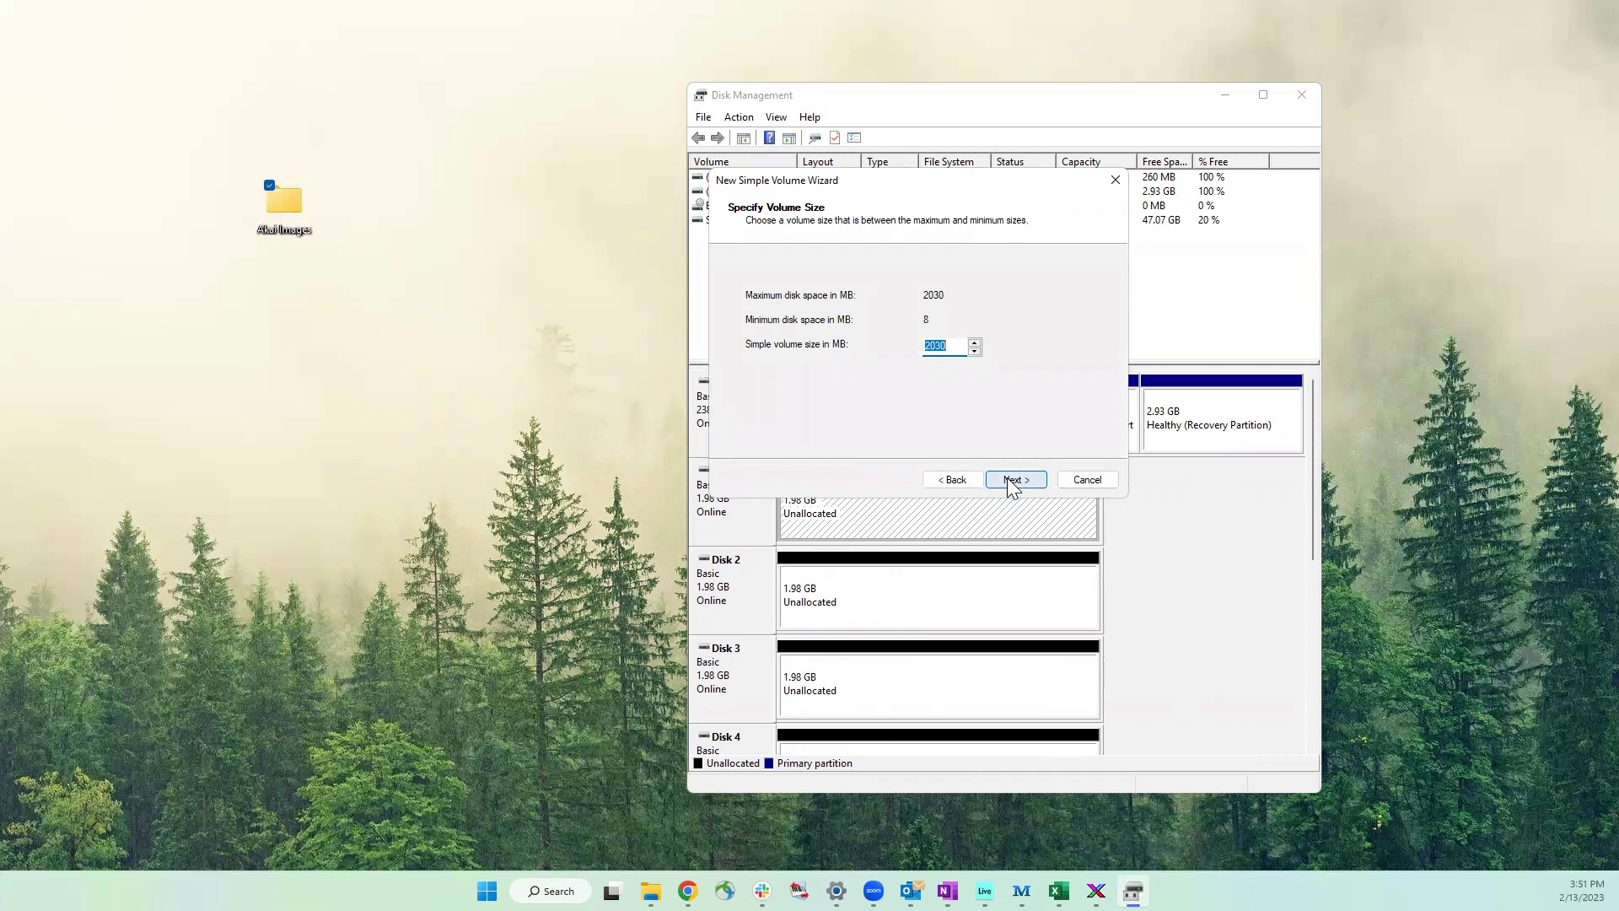
{"action": "left_click", "coordinate": [1011, 480]}
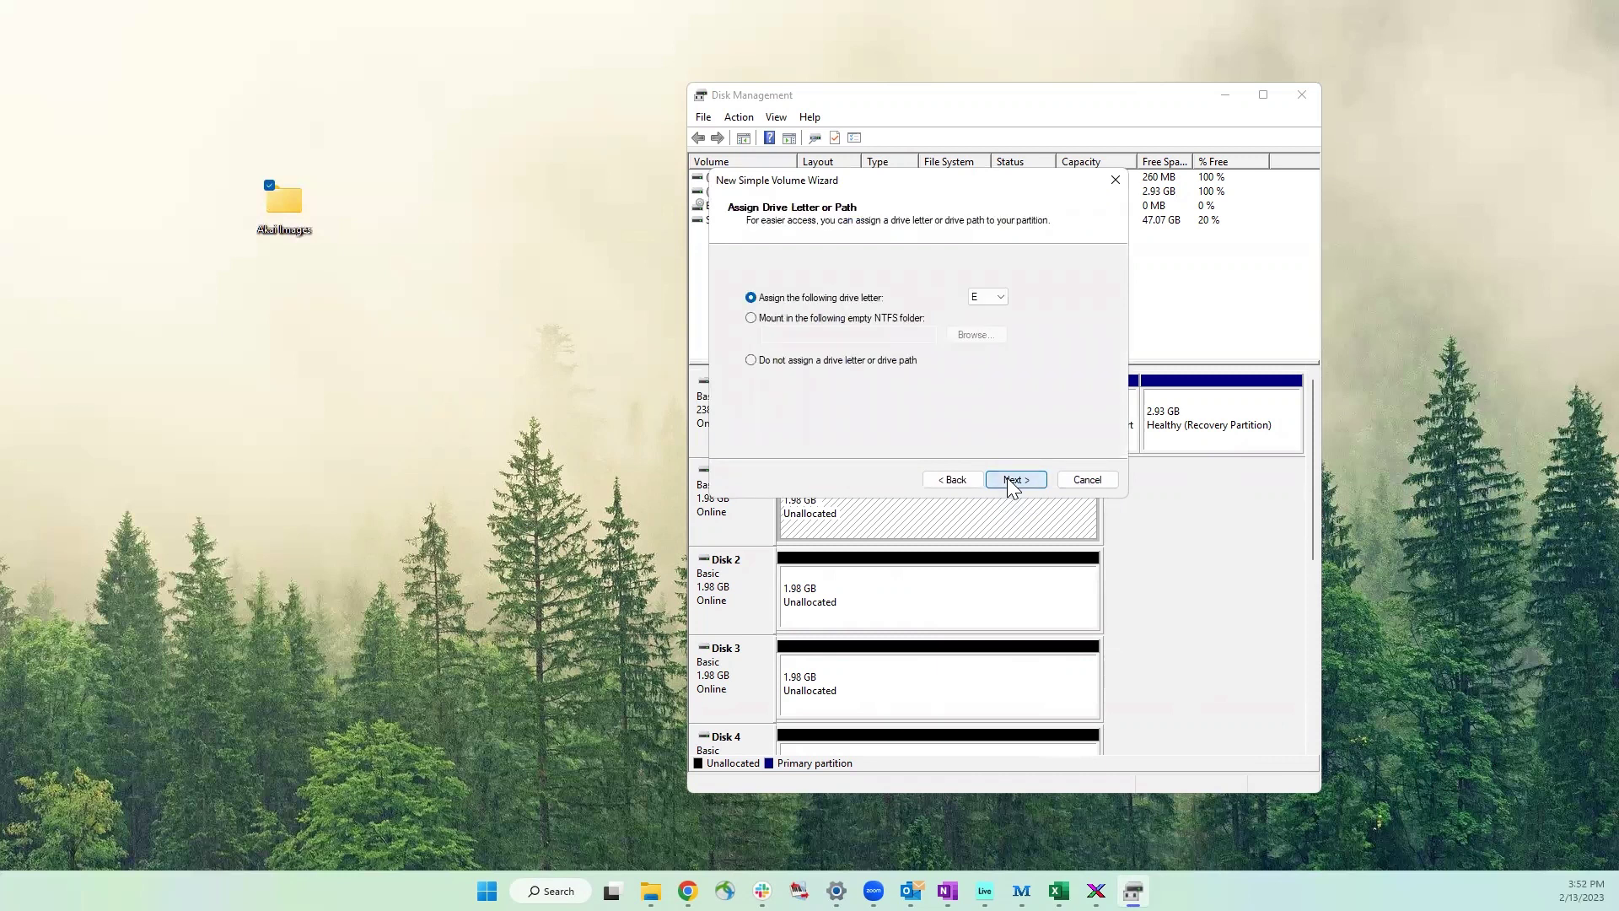
{"action": "left_click", "coordinate": [1012, 482]}
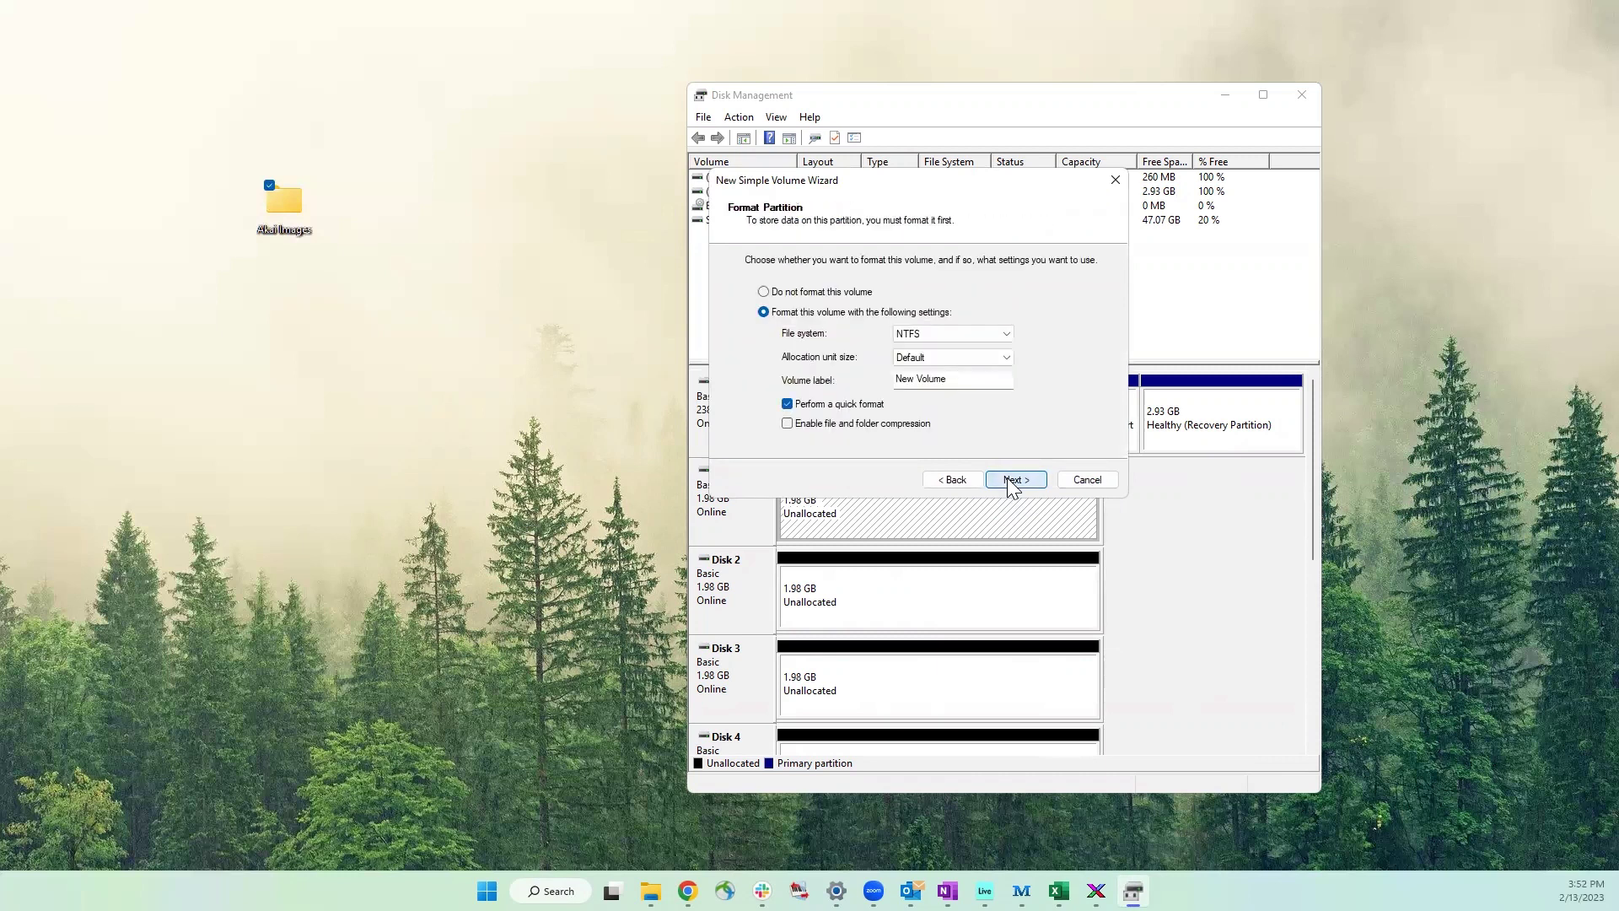
{"action": "left_click", "coordinate": [761, 296]}
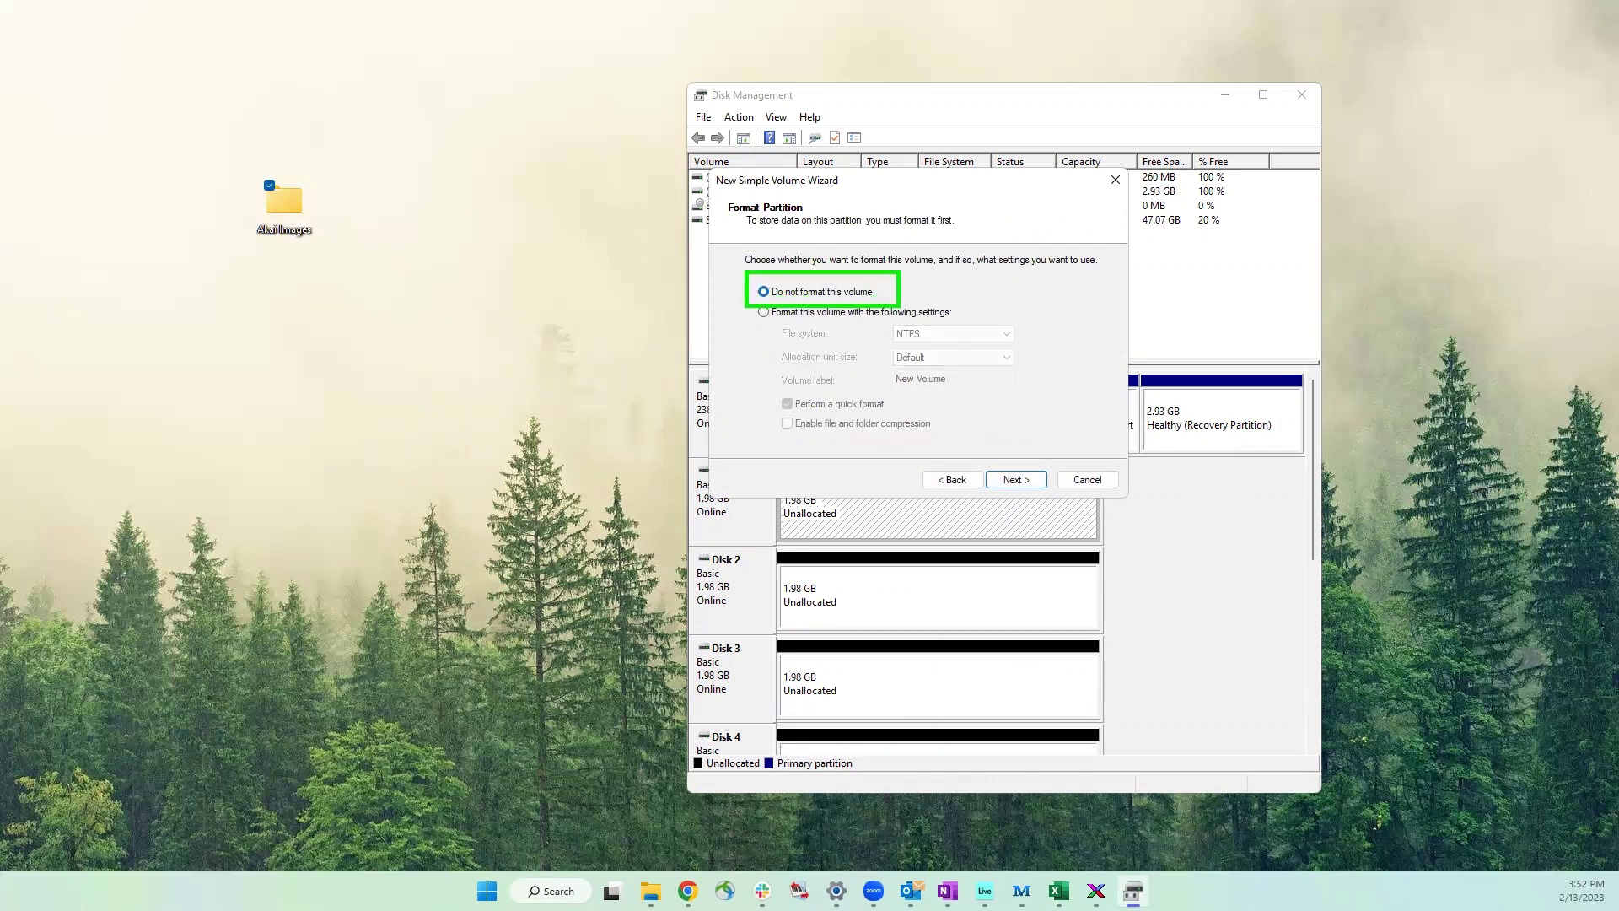
{"action": "left_click", "coordinate": [1017, 479]}
{"action": "left_click", "coordinate": [1017, 479]}
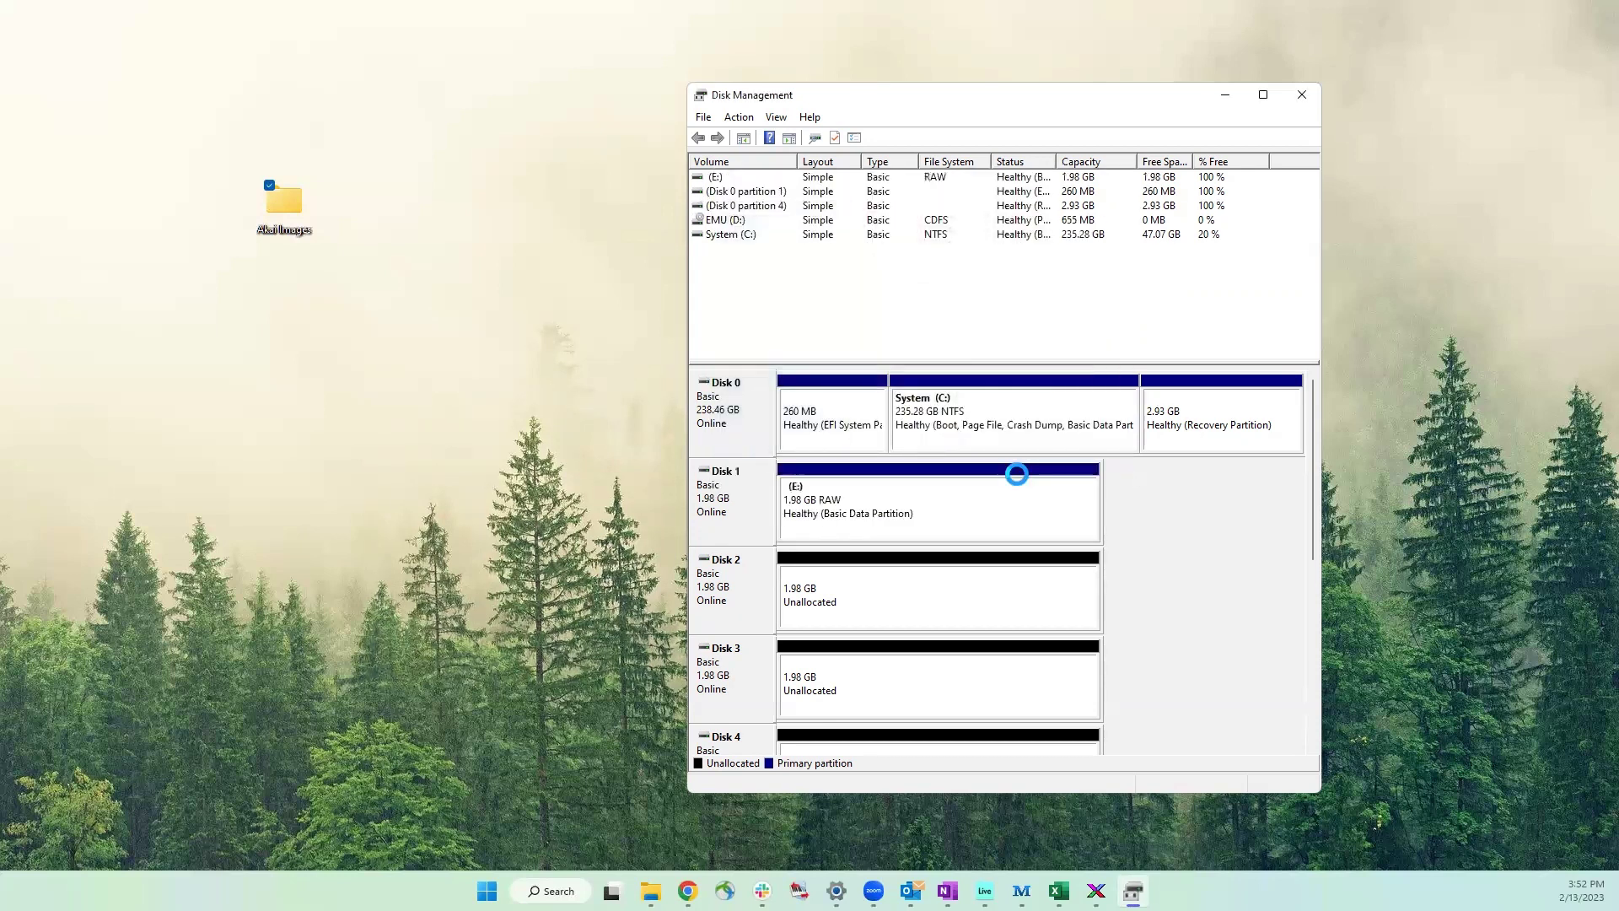
Create an unformatted full-size simple volume F: on Disk 2
{"action": "left_click", "coordinate": [960, 569]}
{"action": "right_click", "coordinate": [962, 583]}
{"action": "left_click", "coordinate": [988, 593]}
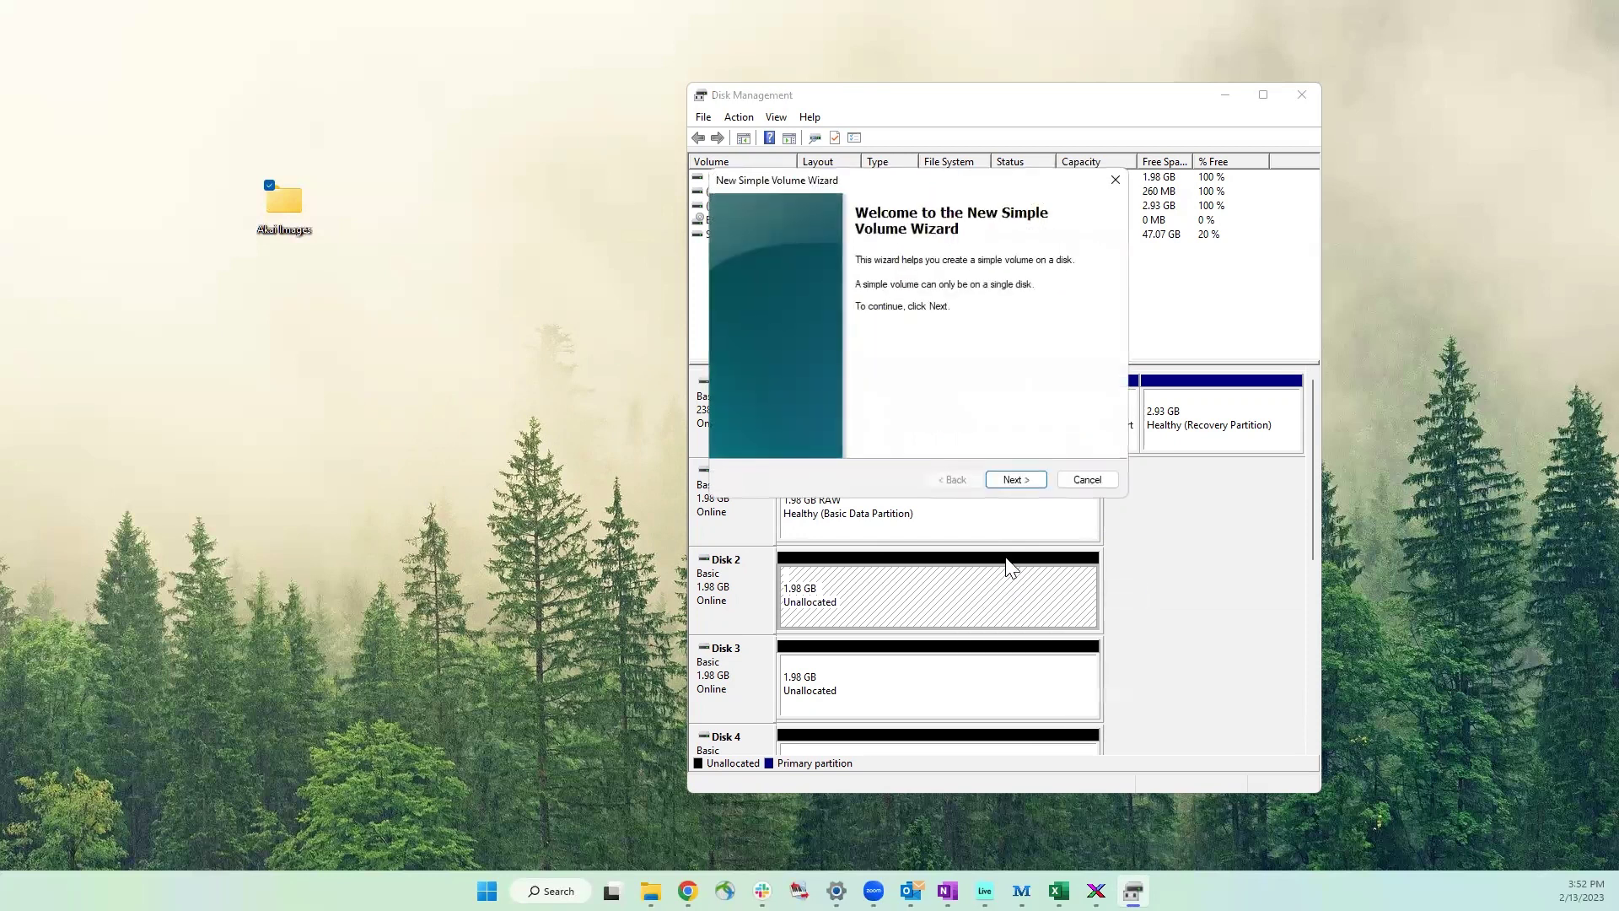
{"action": "left_click", "coordinate": [1035, 480]}
{"action": "left_click", "coordinate": [1037, 480]}
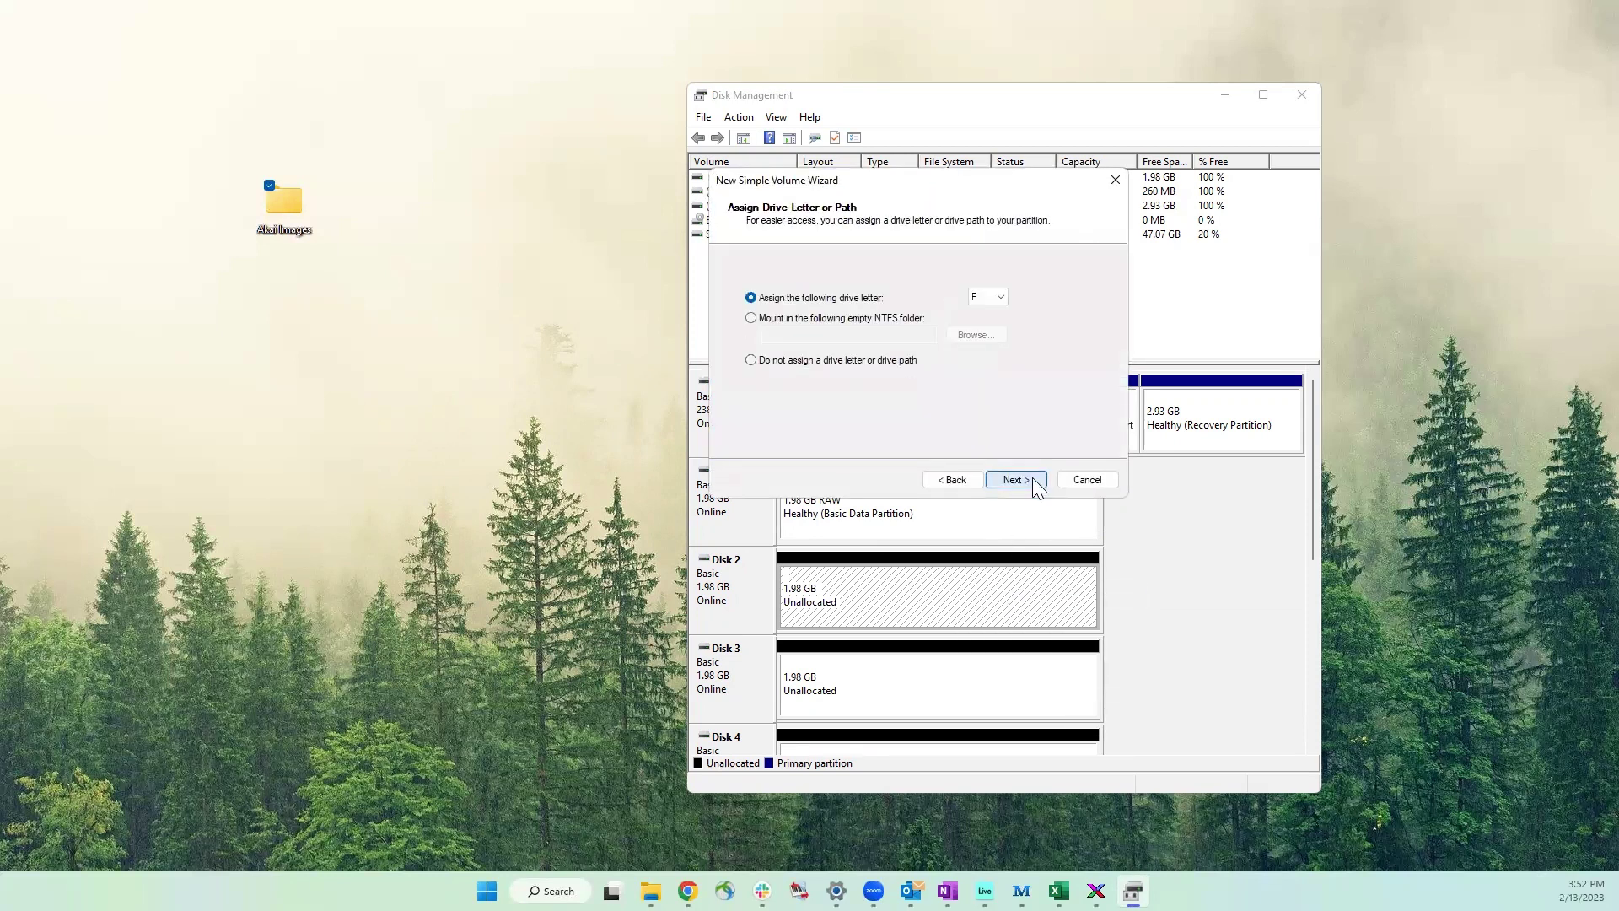
{"action": "left_click", "coordinate": [1011, 479]}
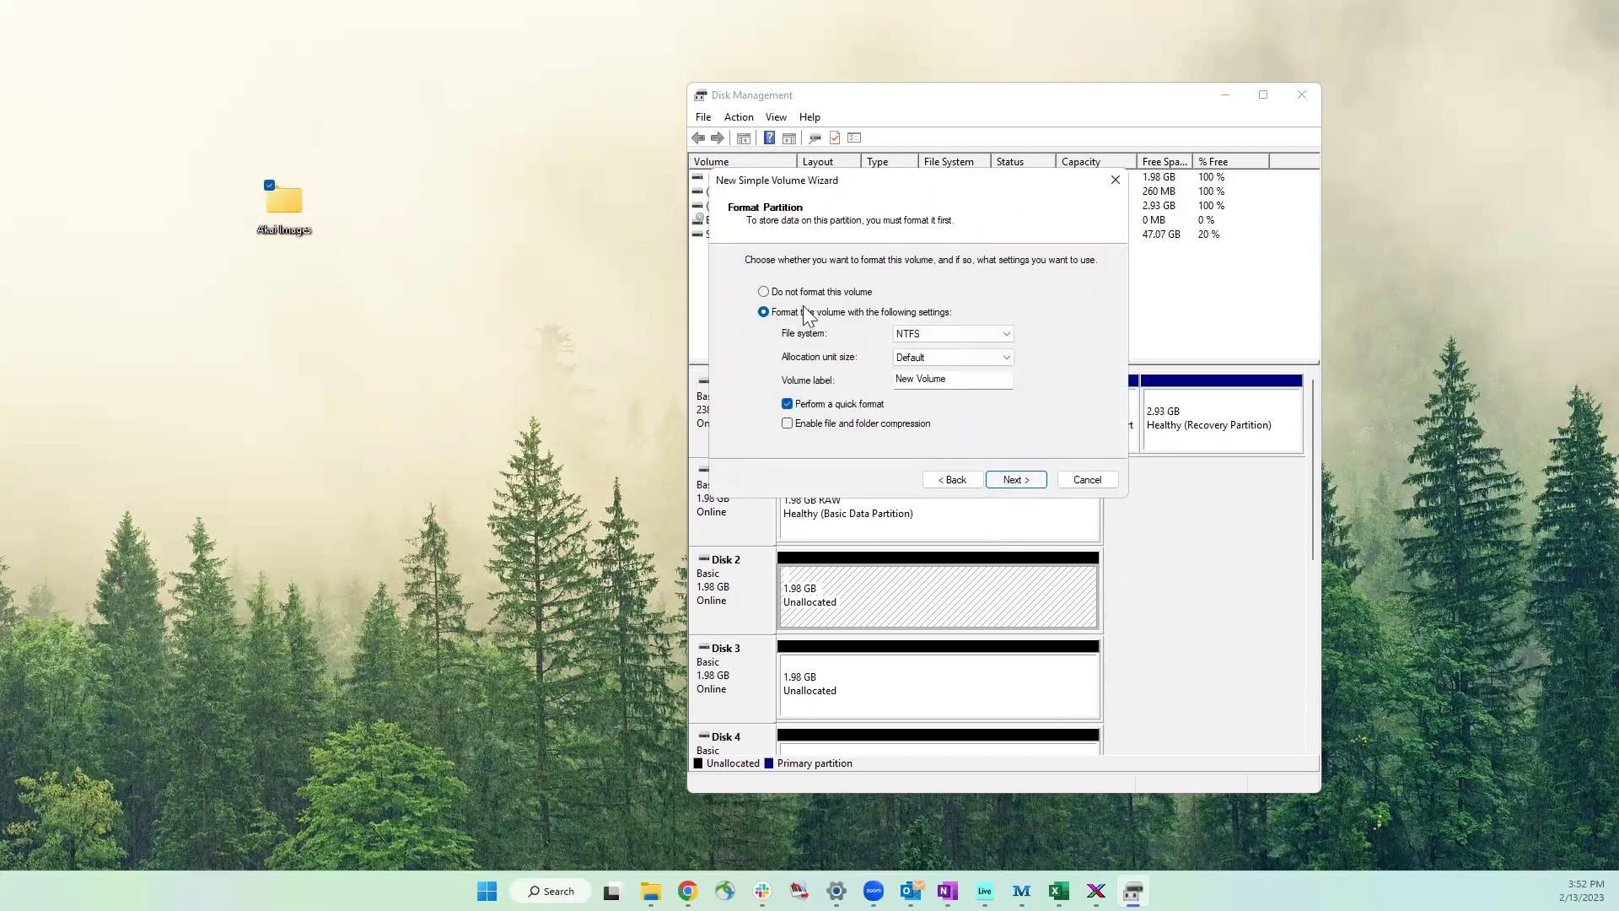
{"action": "left_click", "coordinate": [1016, 479]}
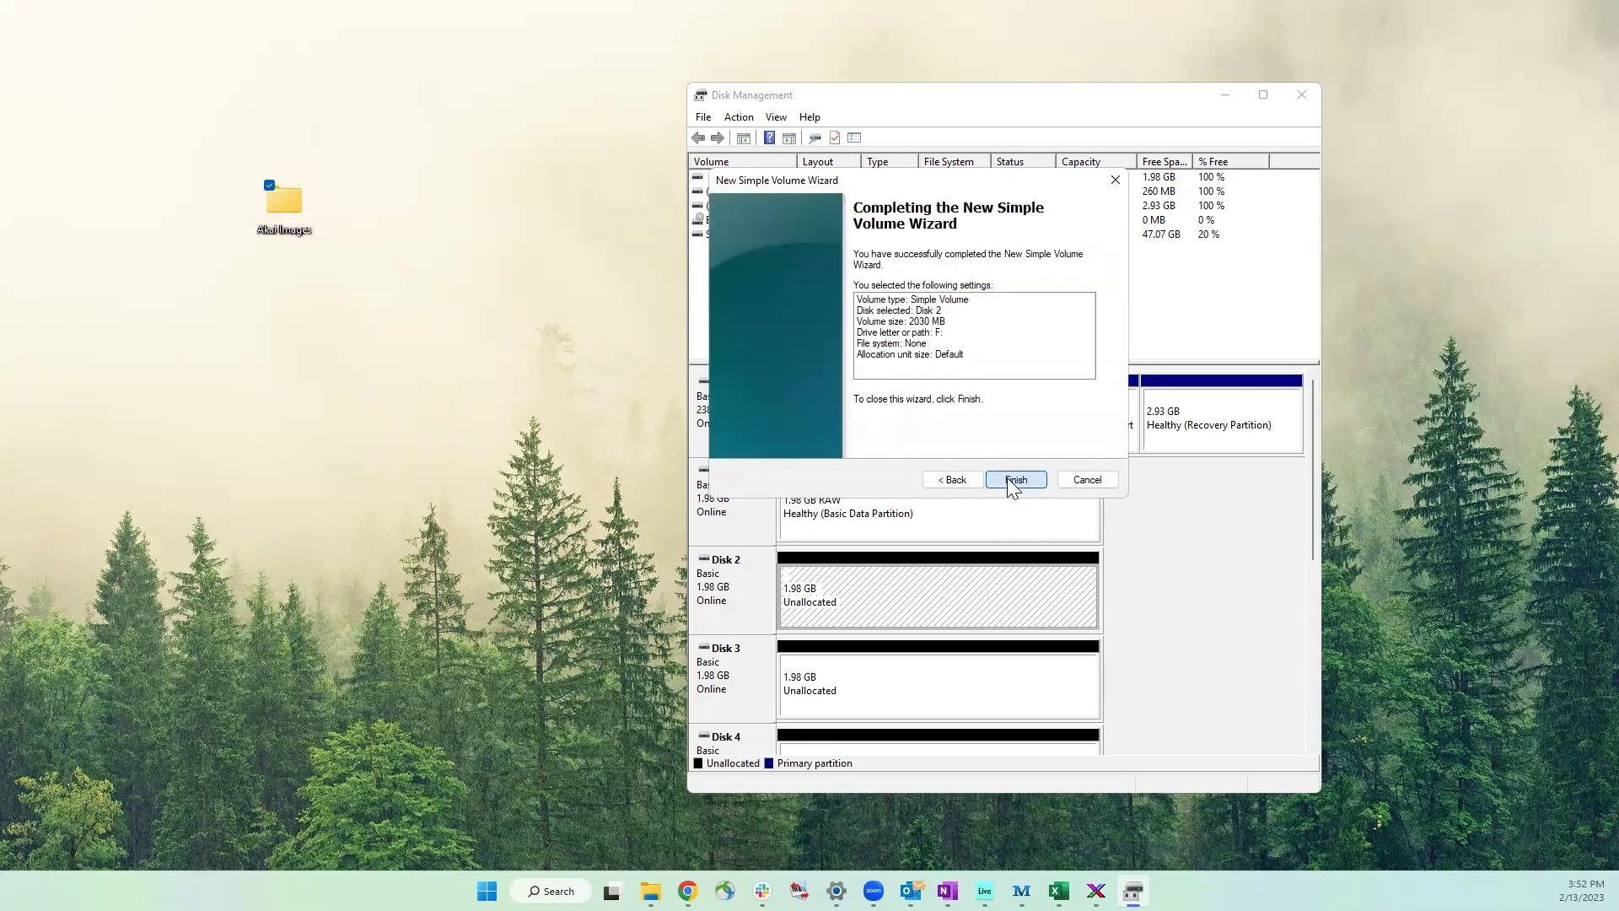
{"action": "left_click", "coordinate": [1016, 479]}
Create an unformatted 2030 MB simple volume G: on Disk 3
{"action": "left_click", "coordinate": [968, 674]}
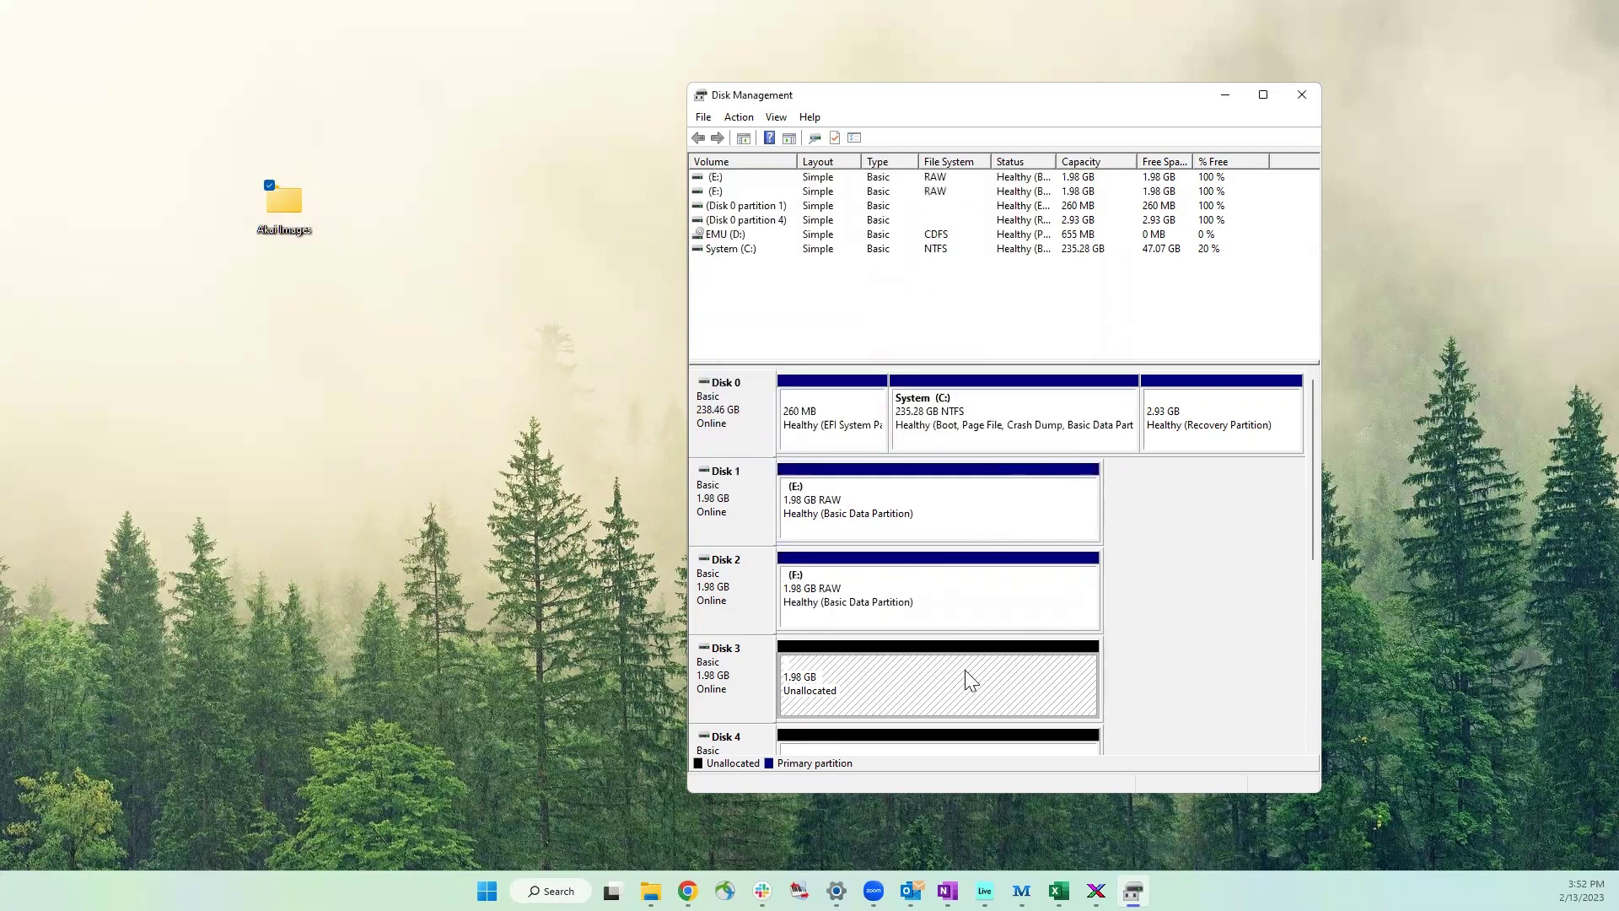
{"action": "right_click", "coordinate": [968, 672]}
{"action": "left_click", "coordinate": [1013, 683]}
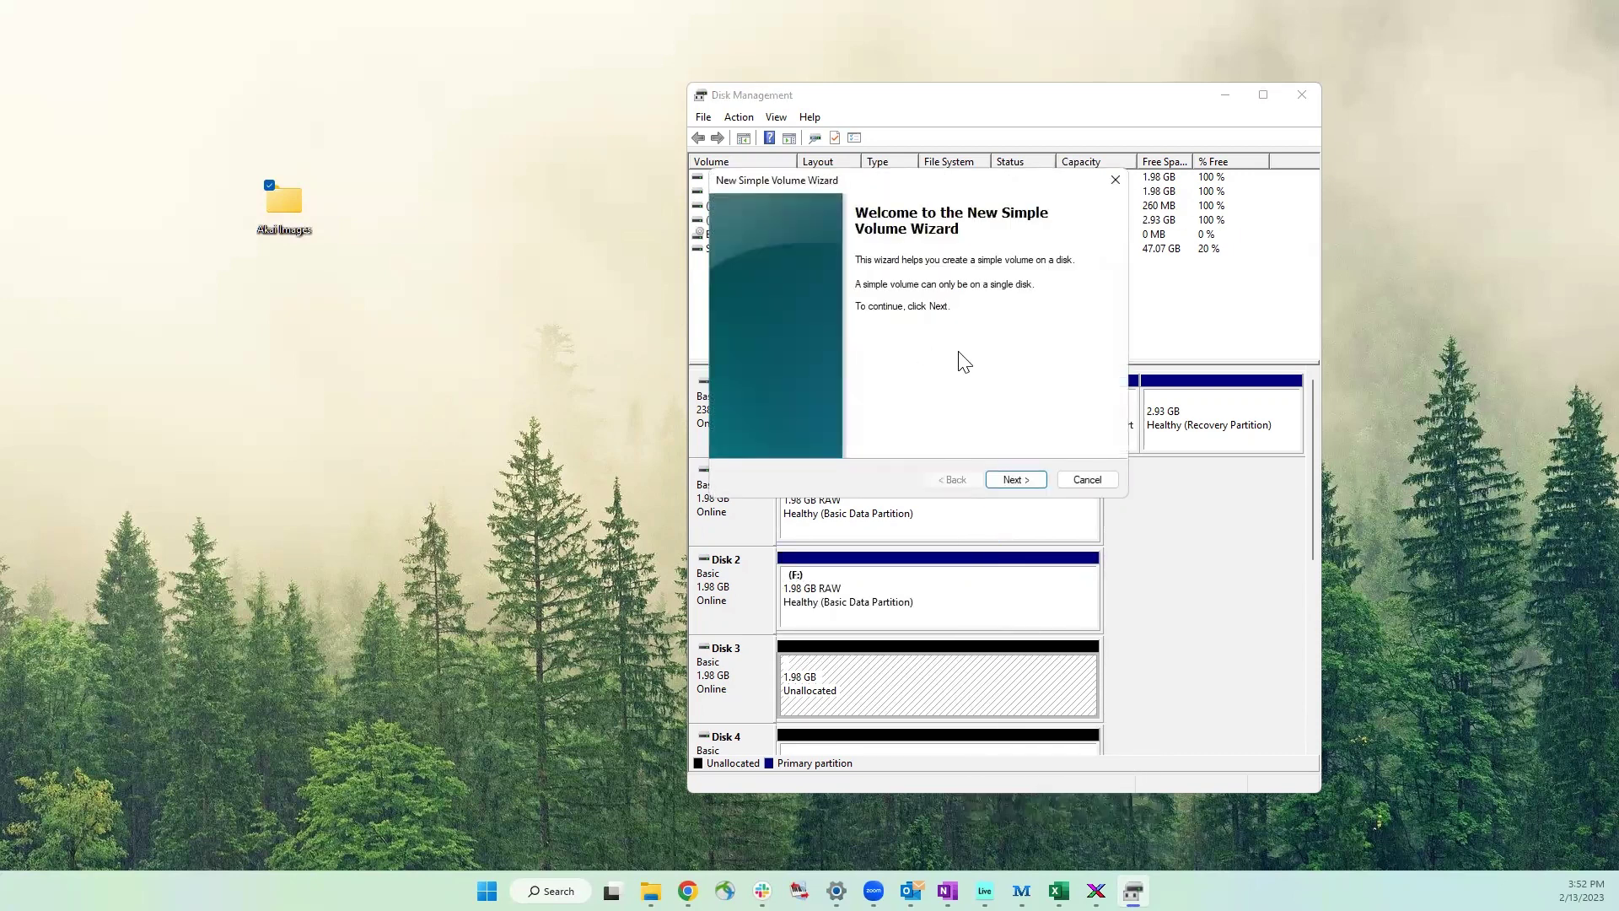
{"action": "left_click", "coordinate": [1018, 480]}
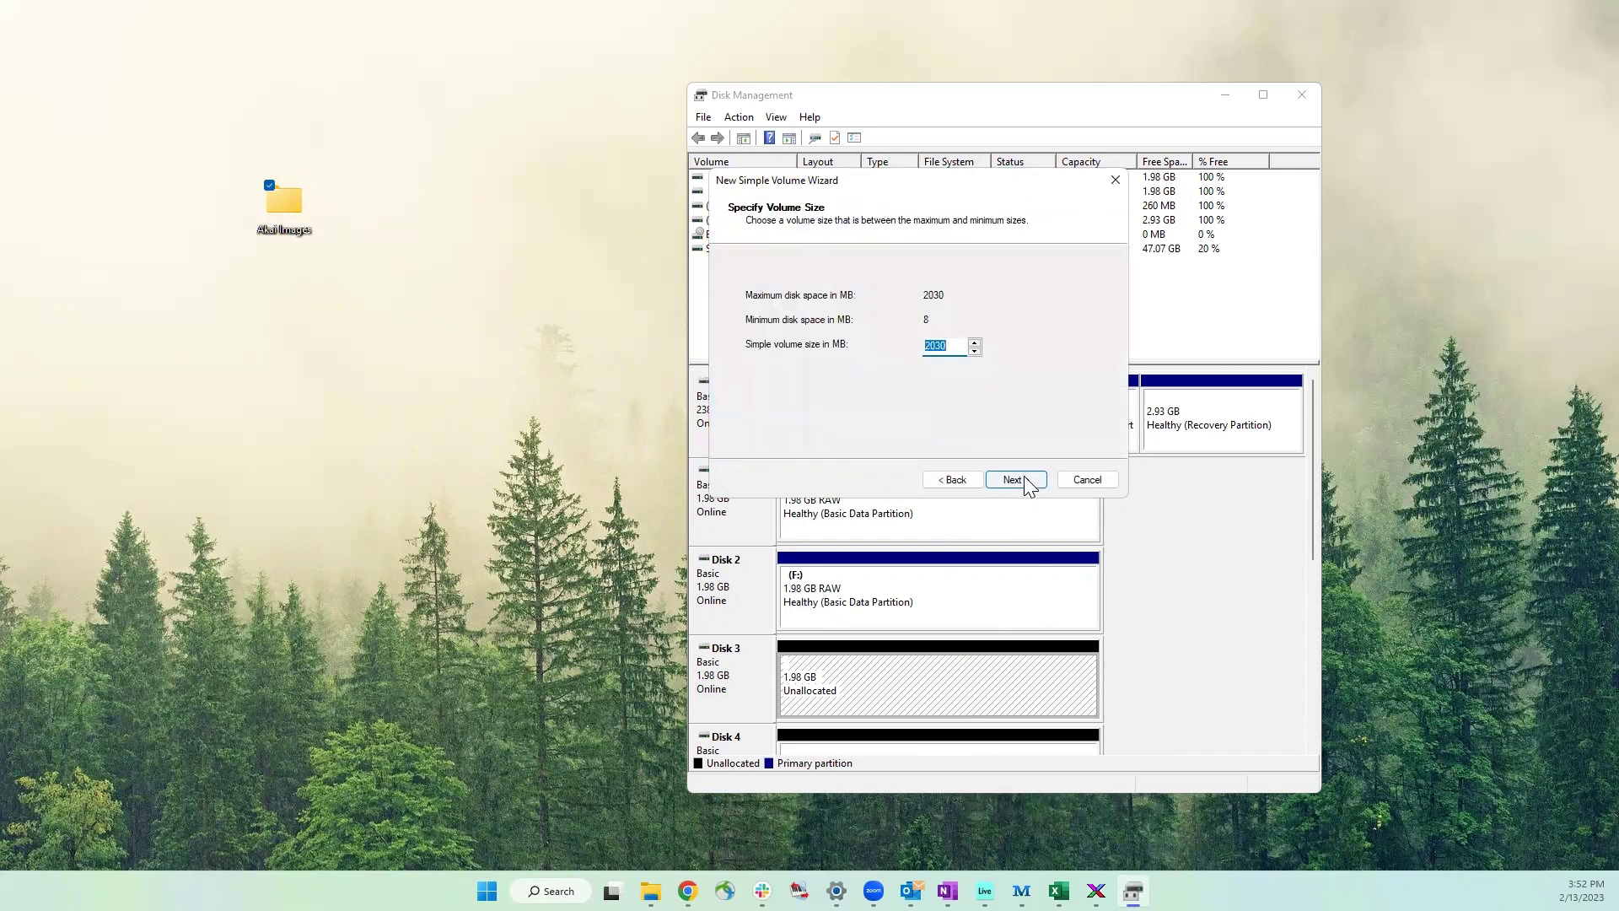
{"action": "left_click", "coordinate": [1026, 481]}
{"action": "left_click", "coordinate": [1029, 477]}
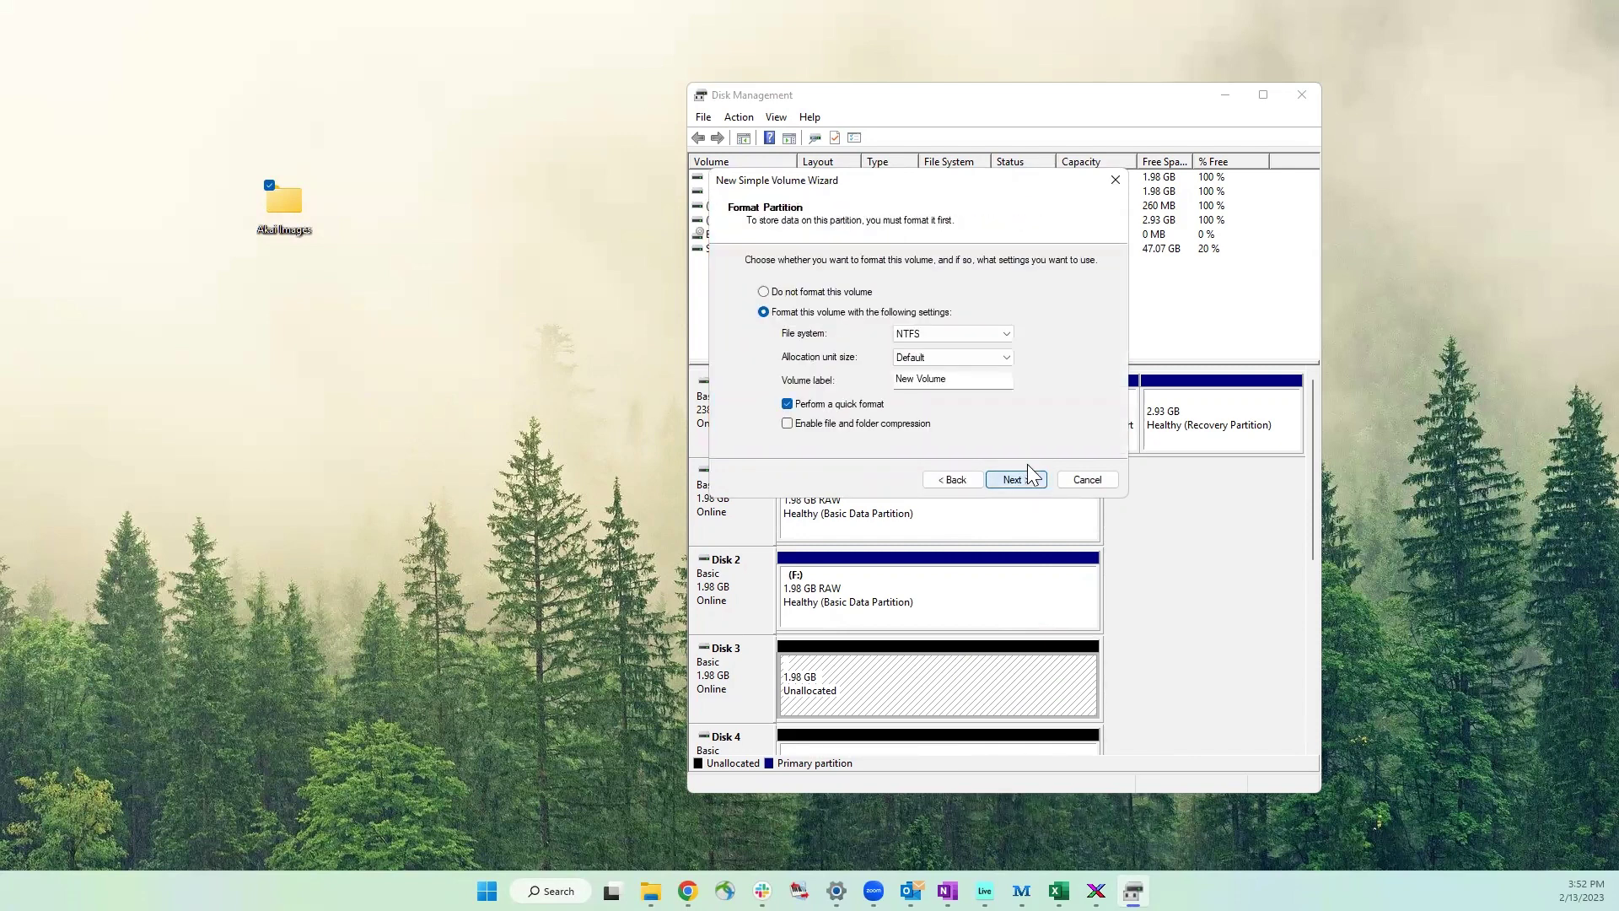
{"action": "left_click", "coordinate": [763, 291]}
{"action": "left_click", "coordinate": [1031, 479]}
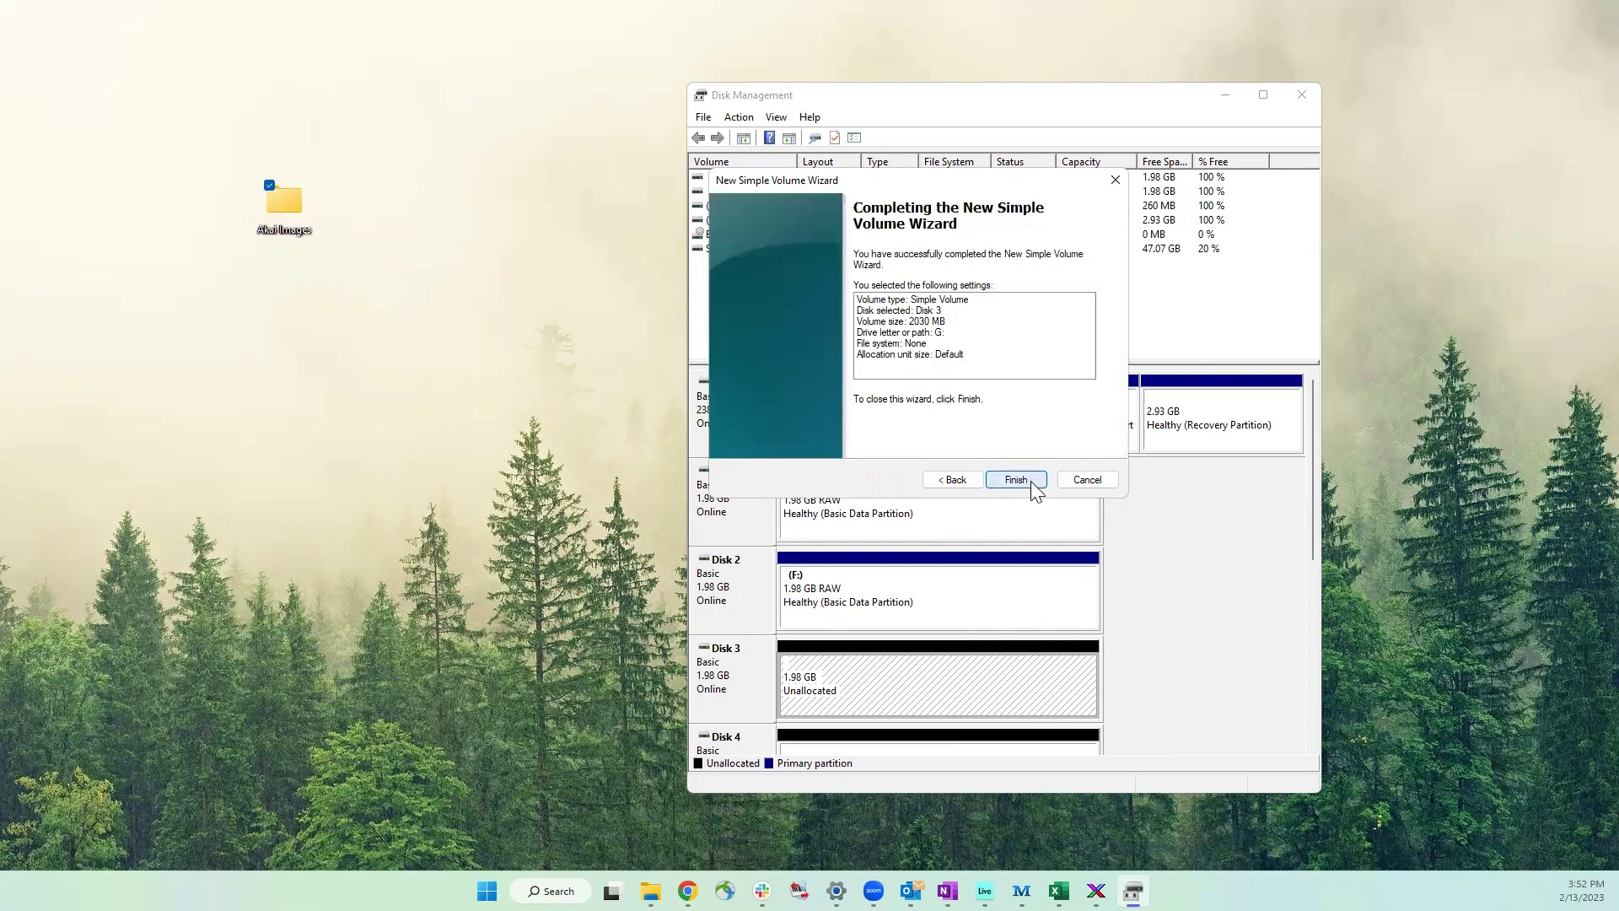
{"action": "left_click", "coordinate": [1016, 479]}
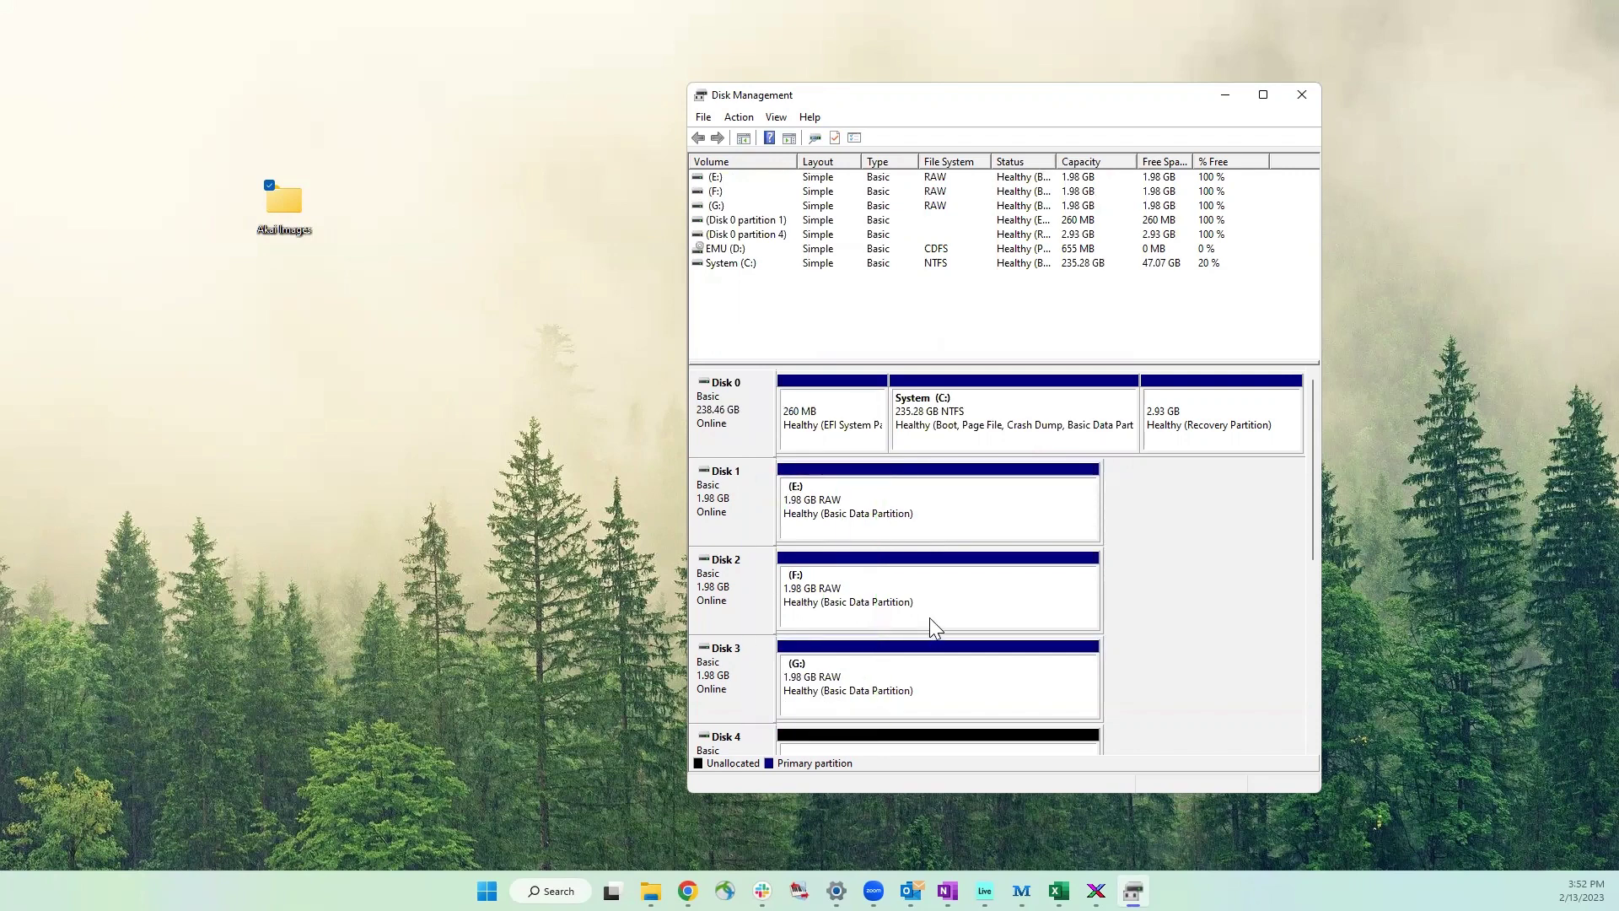
Move Disk Management to the top-right, select Disk 1's E: partition, and open Windows search
{"action": "left_click_drag", "start_coordinate": [994, 94], "coordinate": [1266, 45]}
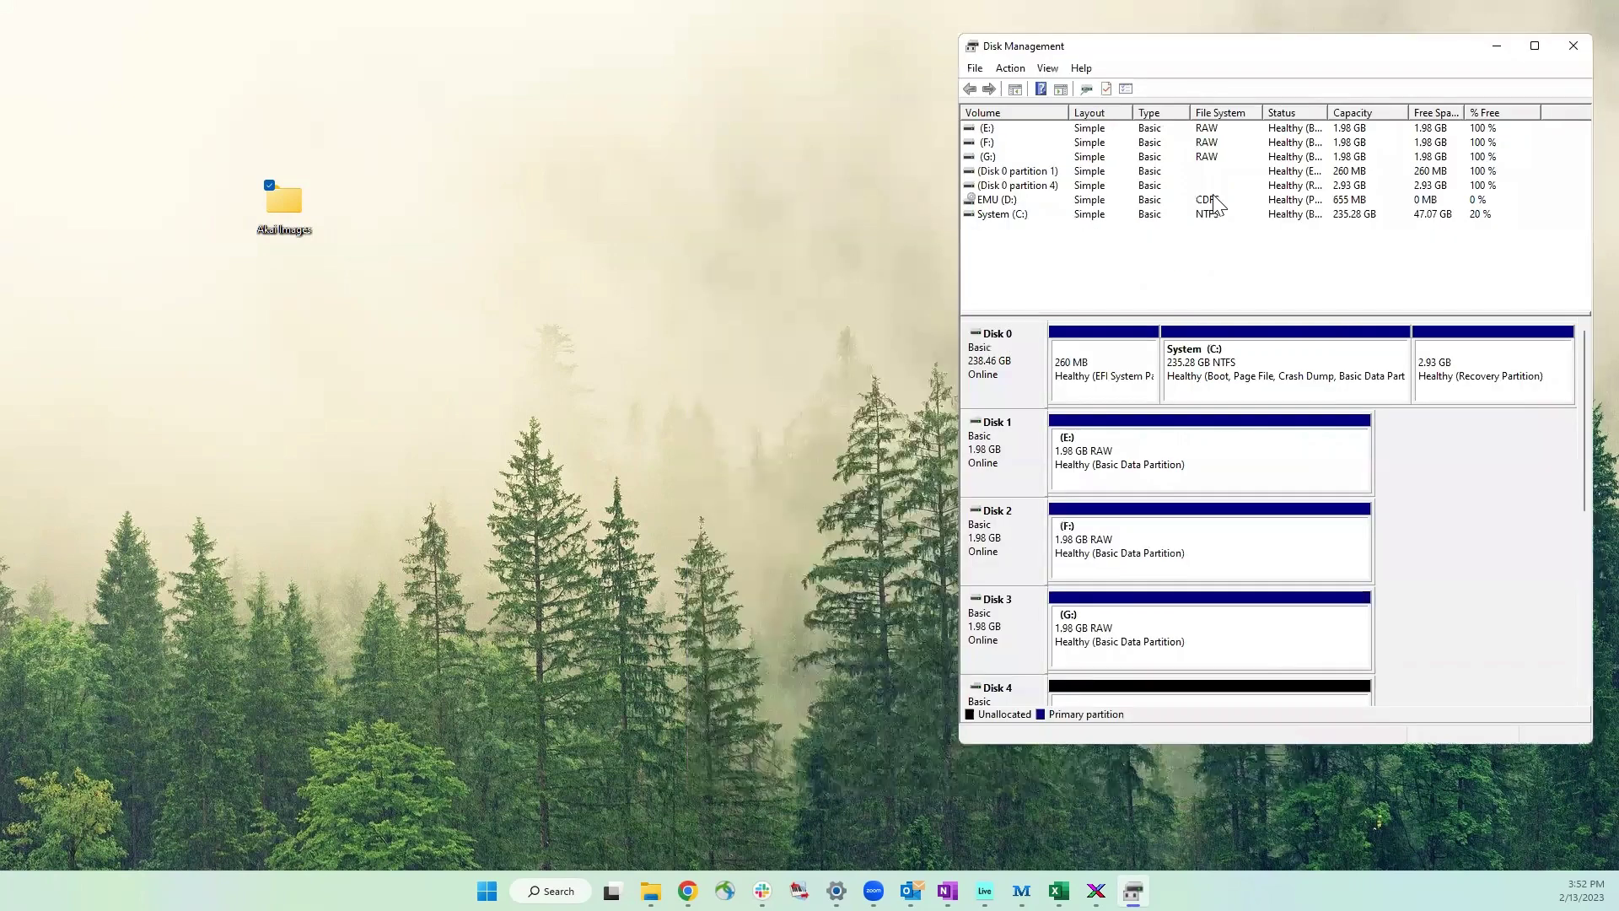
{"action": "left_click", "coordinate": [1144, 436]}
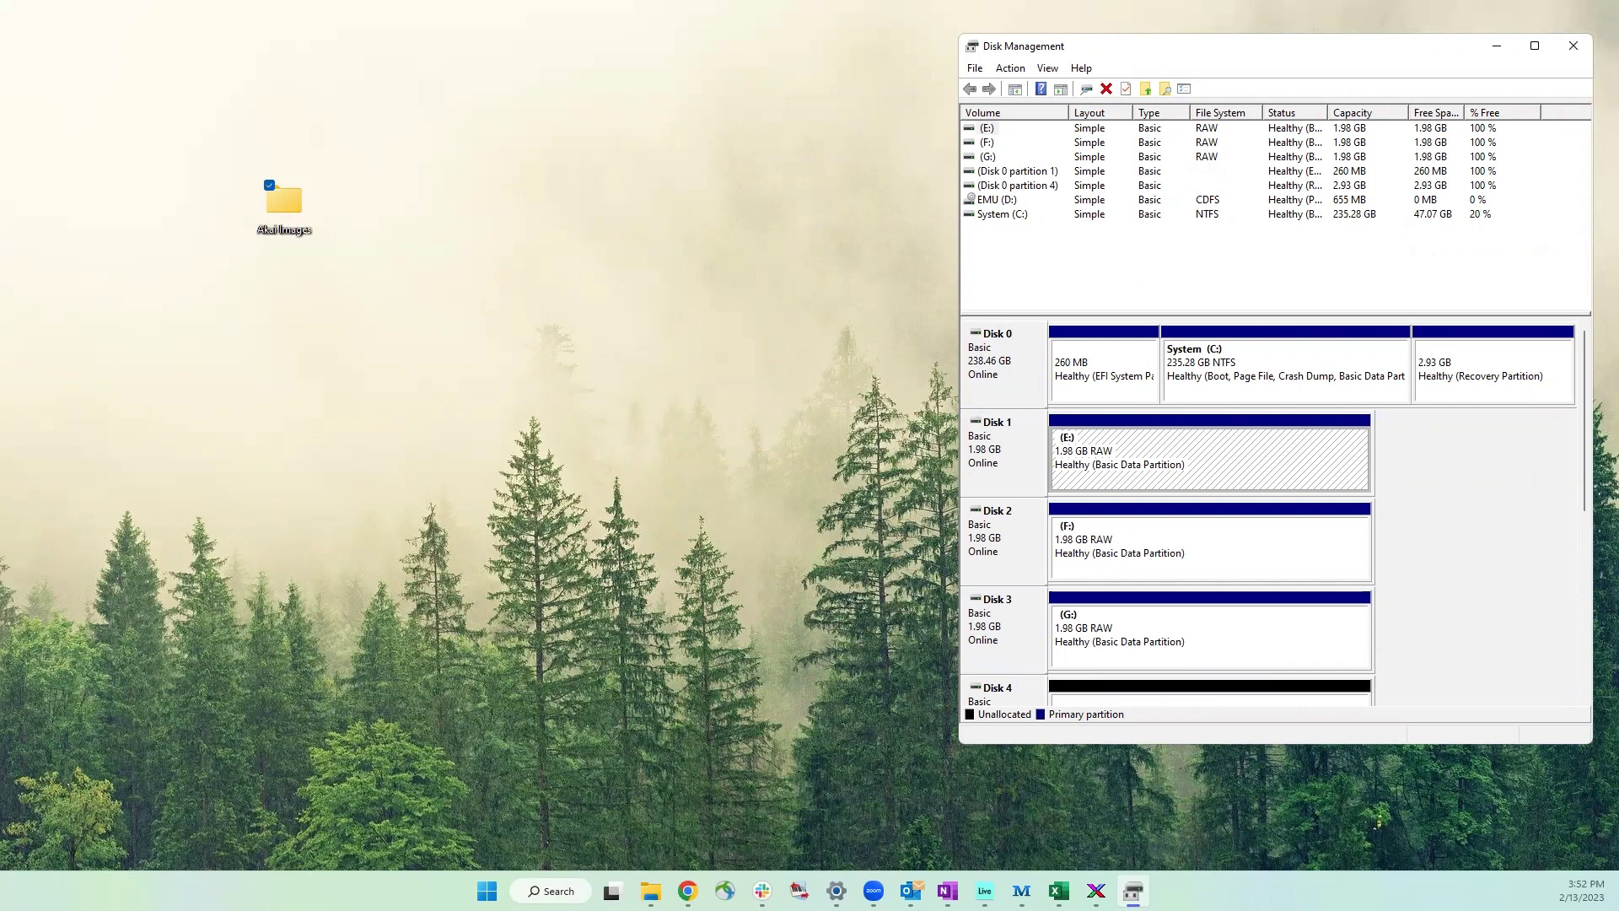
{"action": "key", "text": "super+s"}
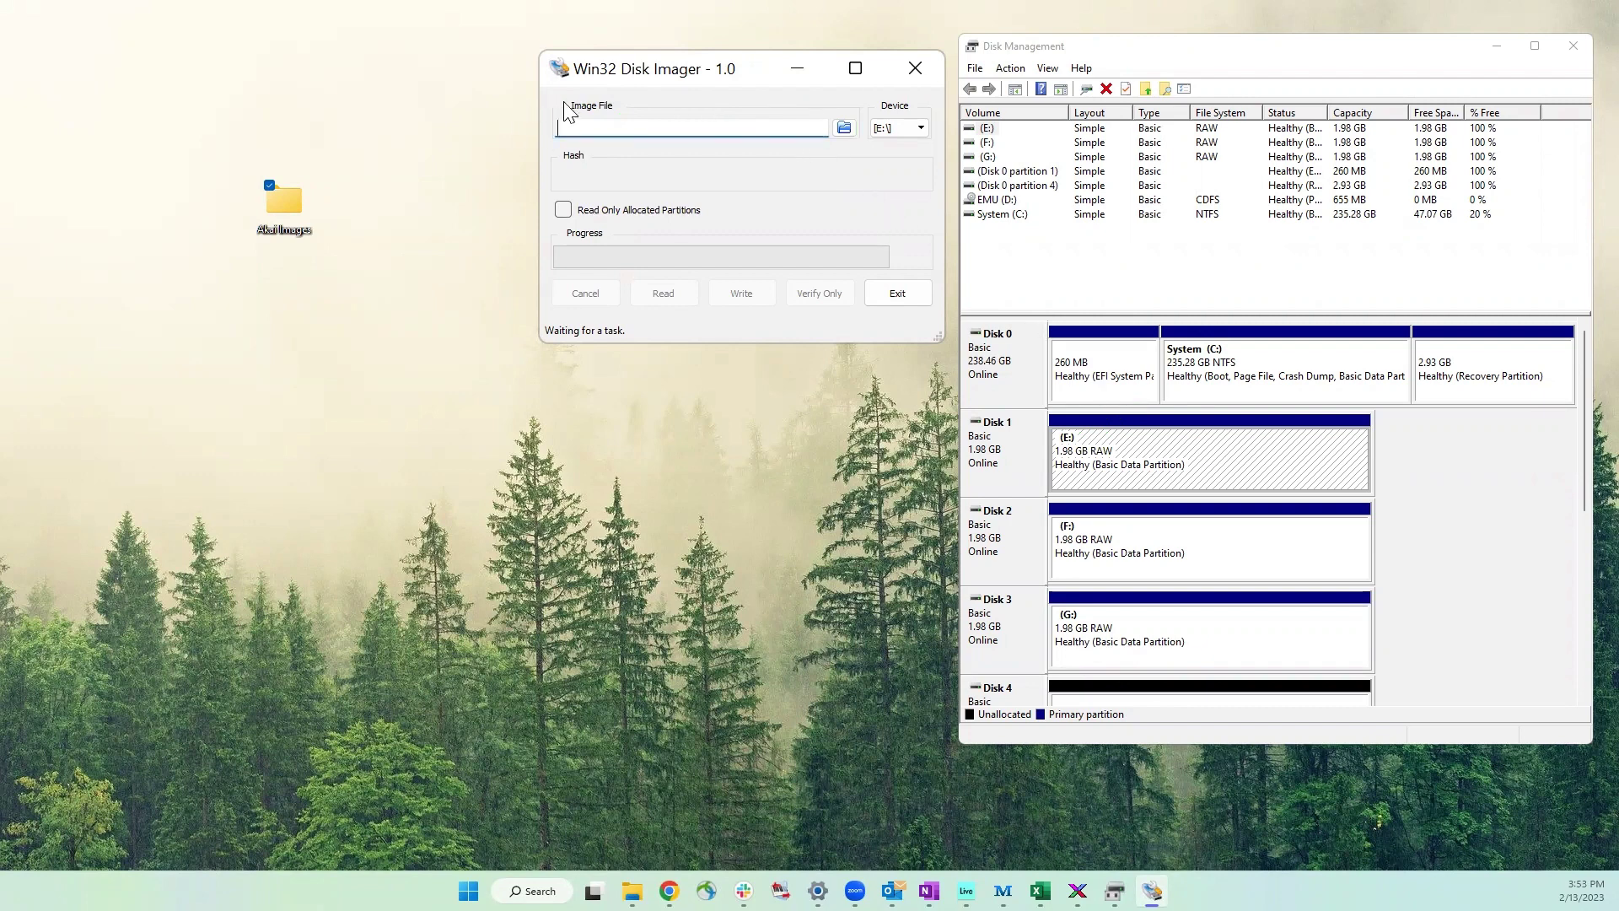
Select the Akai Images folder on the desktop
{"action": "double_click", "coordinate": [285, 202]}
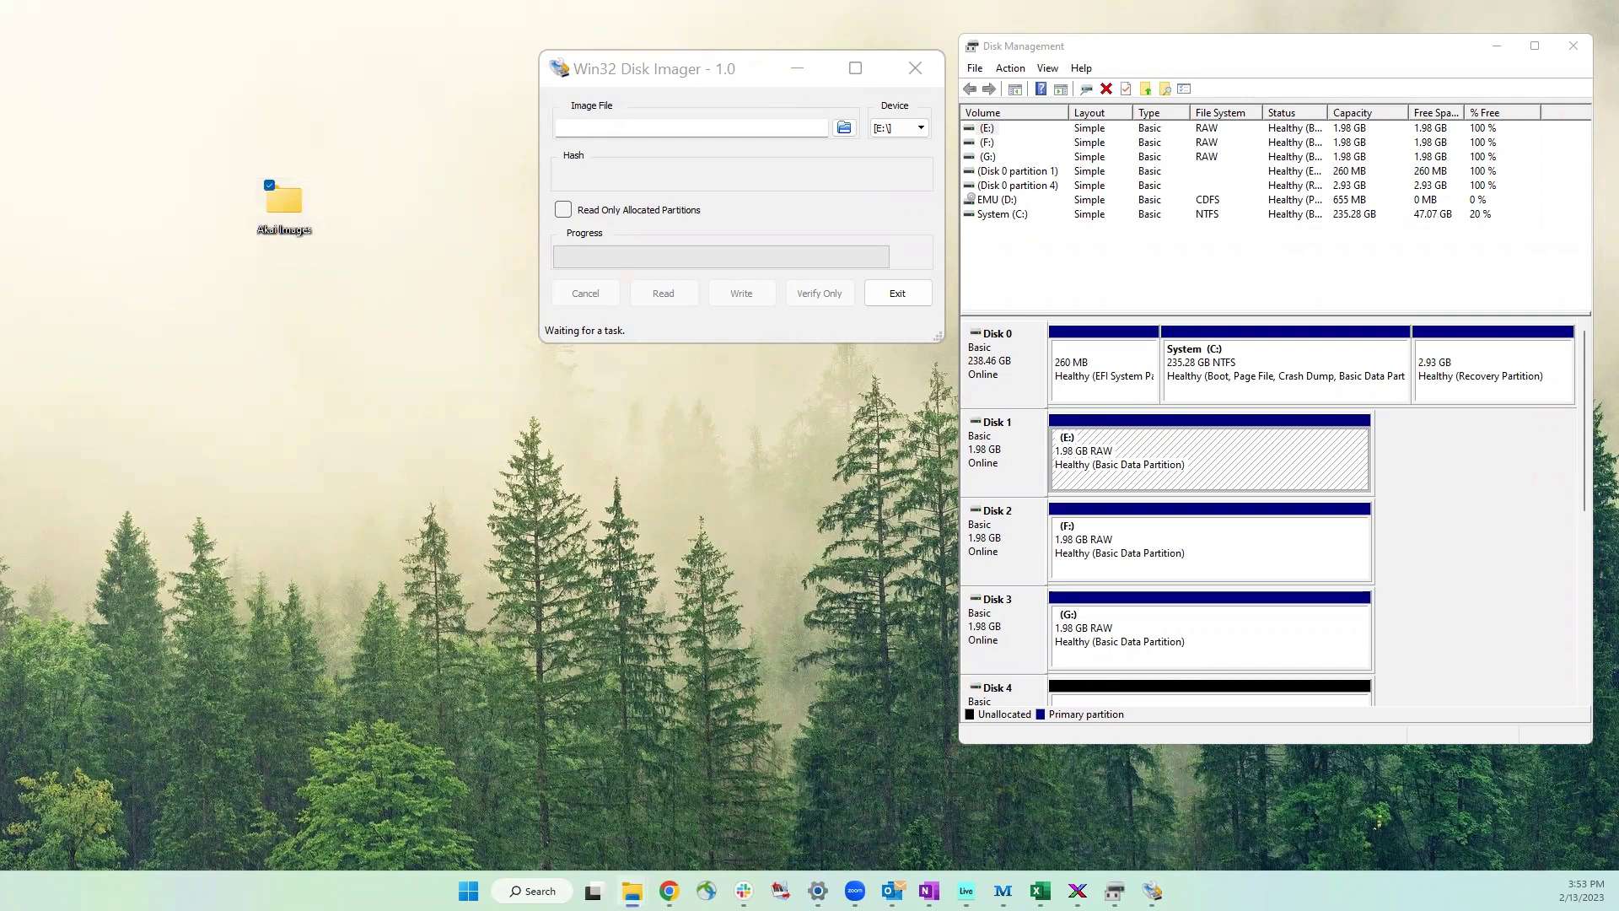
Open the Akai Images folder and rename the Volume 1 image from .iso to .img
{"action": "key", "text": "Return"}
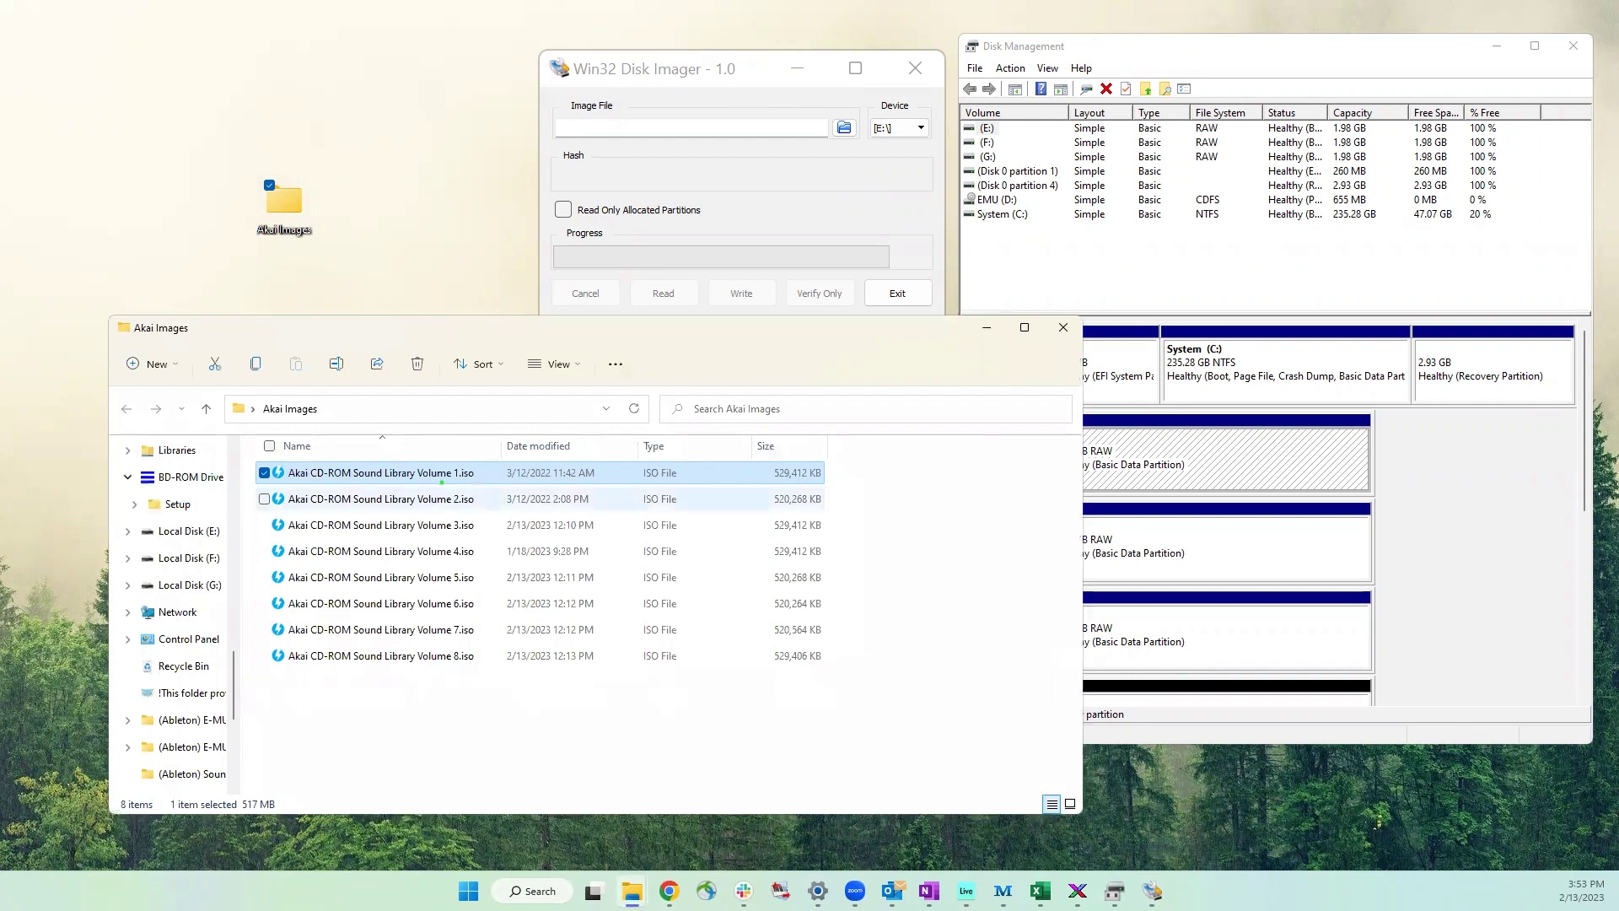
{"action": "mouse_move", "coordinate": [441, 450]}
{"action": "left_mouse_down"}
{"action": "mouse_move", "coordinate": [480, 523]}
{"action": "mouse_move", "coordinate": [501, 685]}
{"action": "left_mouse_up"}
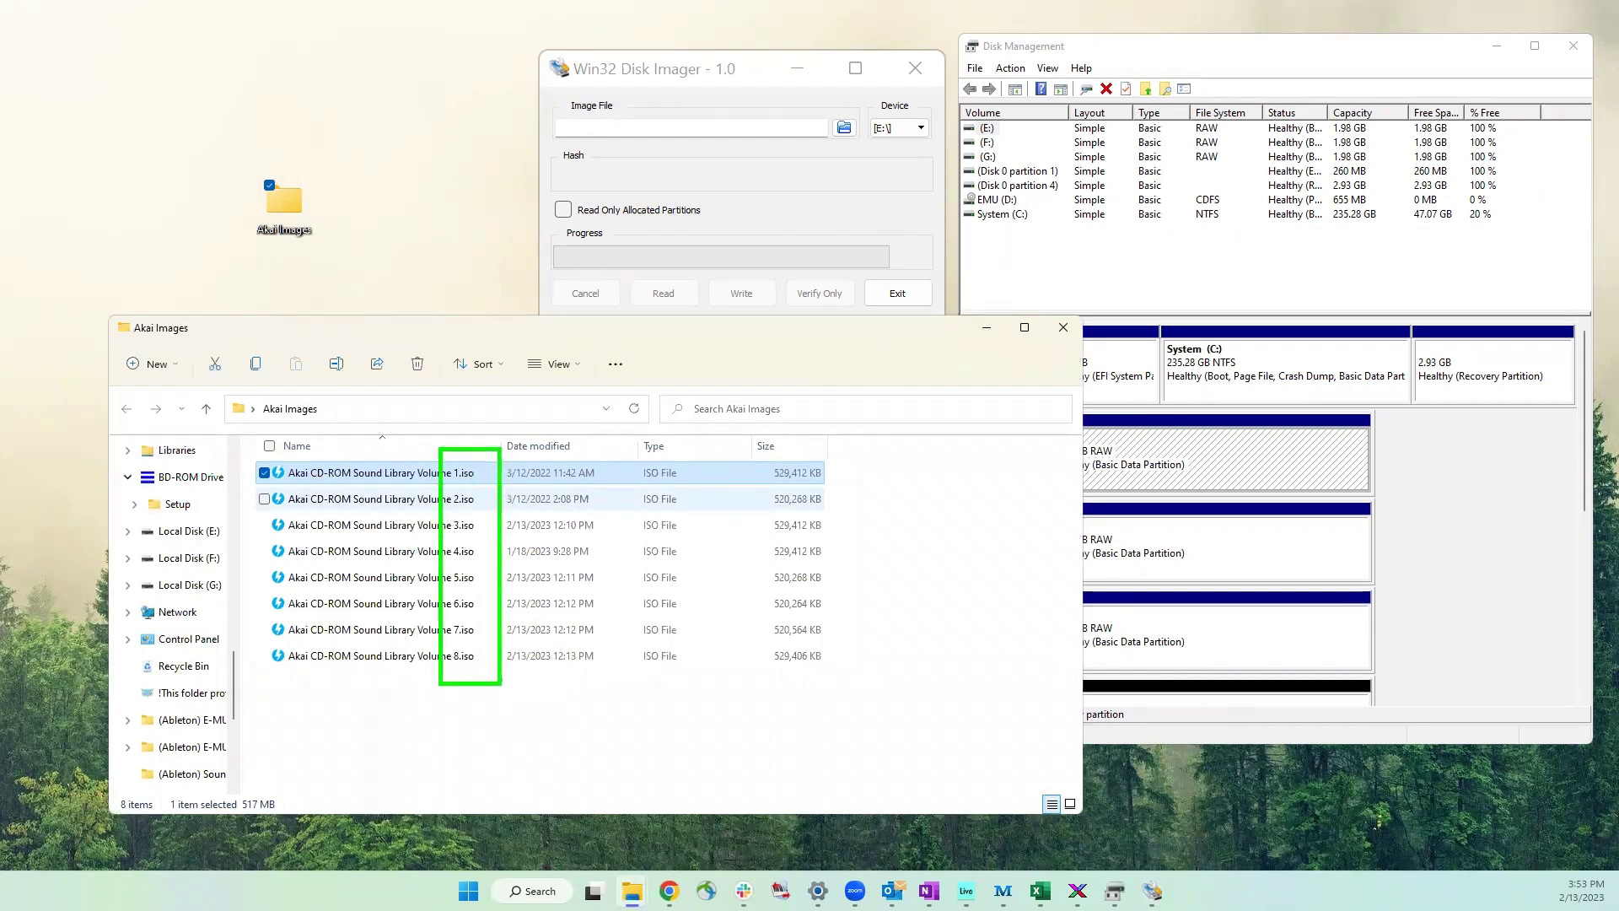
{"action": "left_click_drag", "start_coordinate": [499, 454], "coordinate": [481, 470]}
{"action": "key", "text": "Escape"}
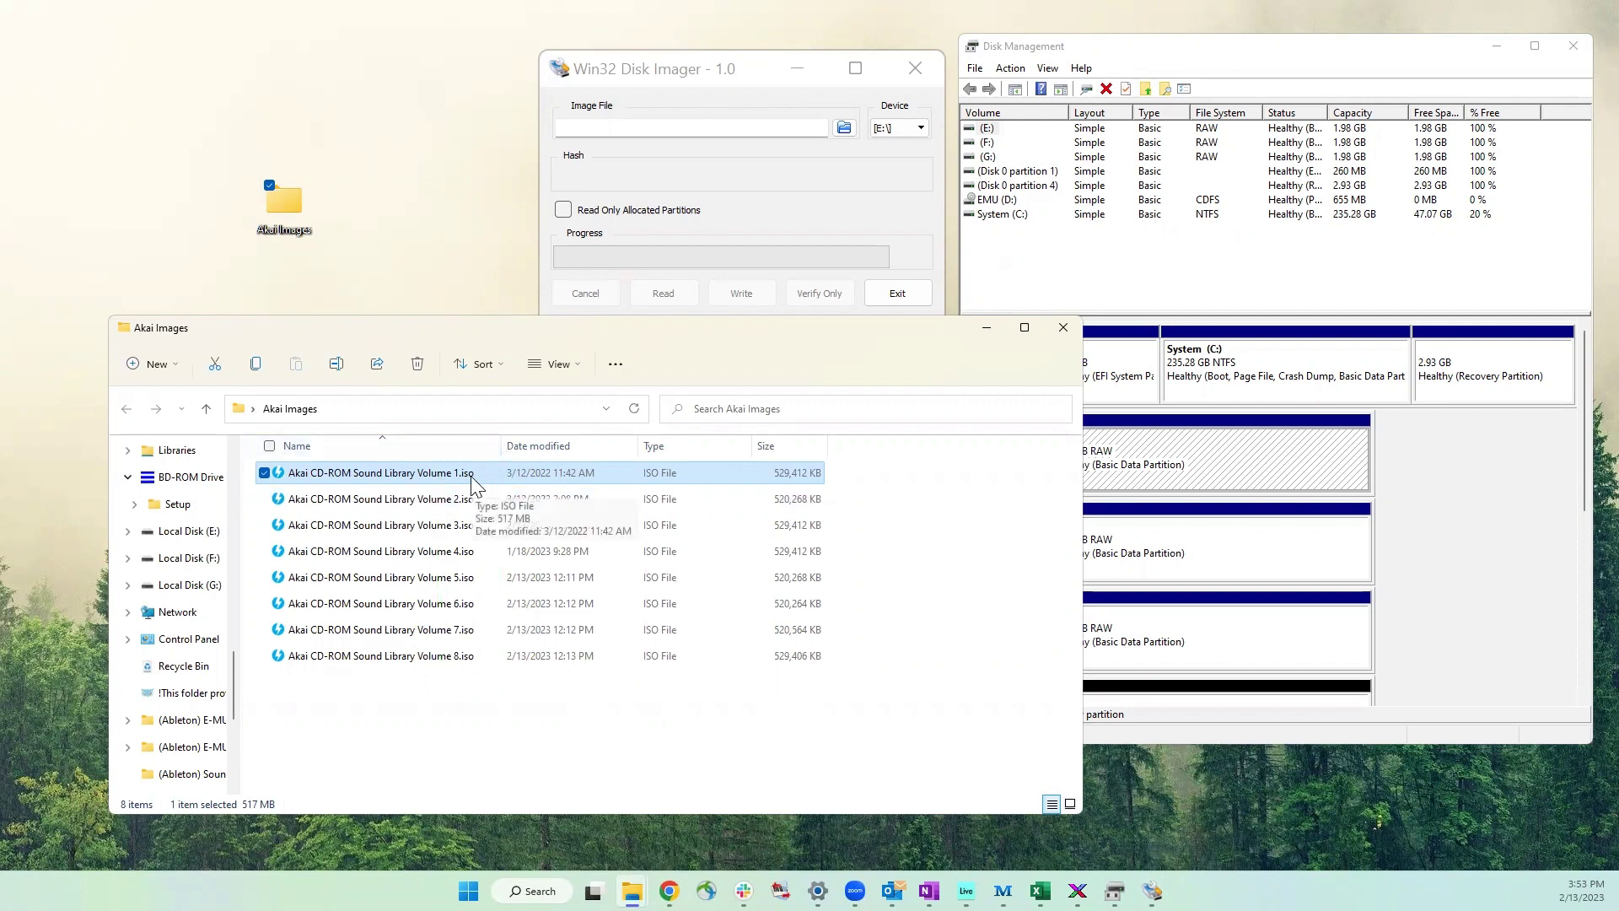
{"action": "left_click", "coordinate": [472, 474]}
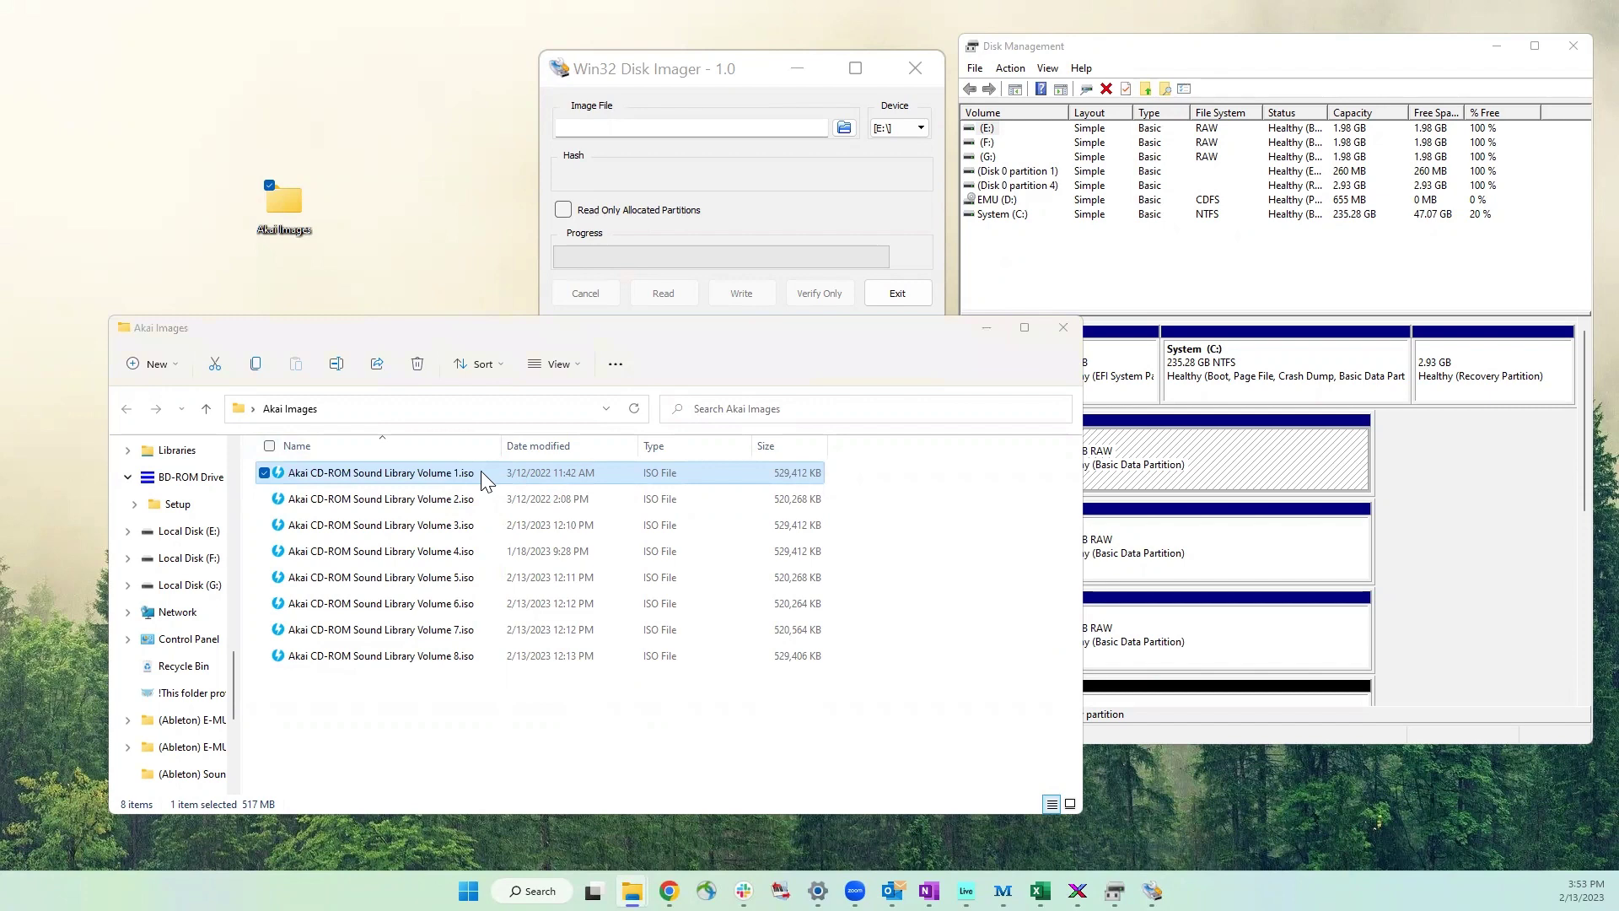
{"action": "left_click", "coordinate": [473, 476]}
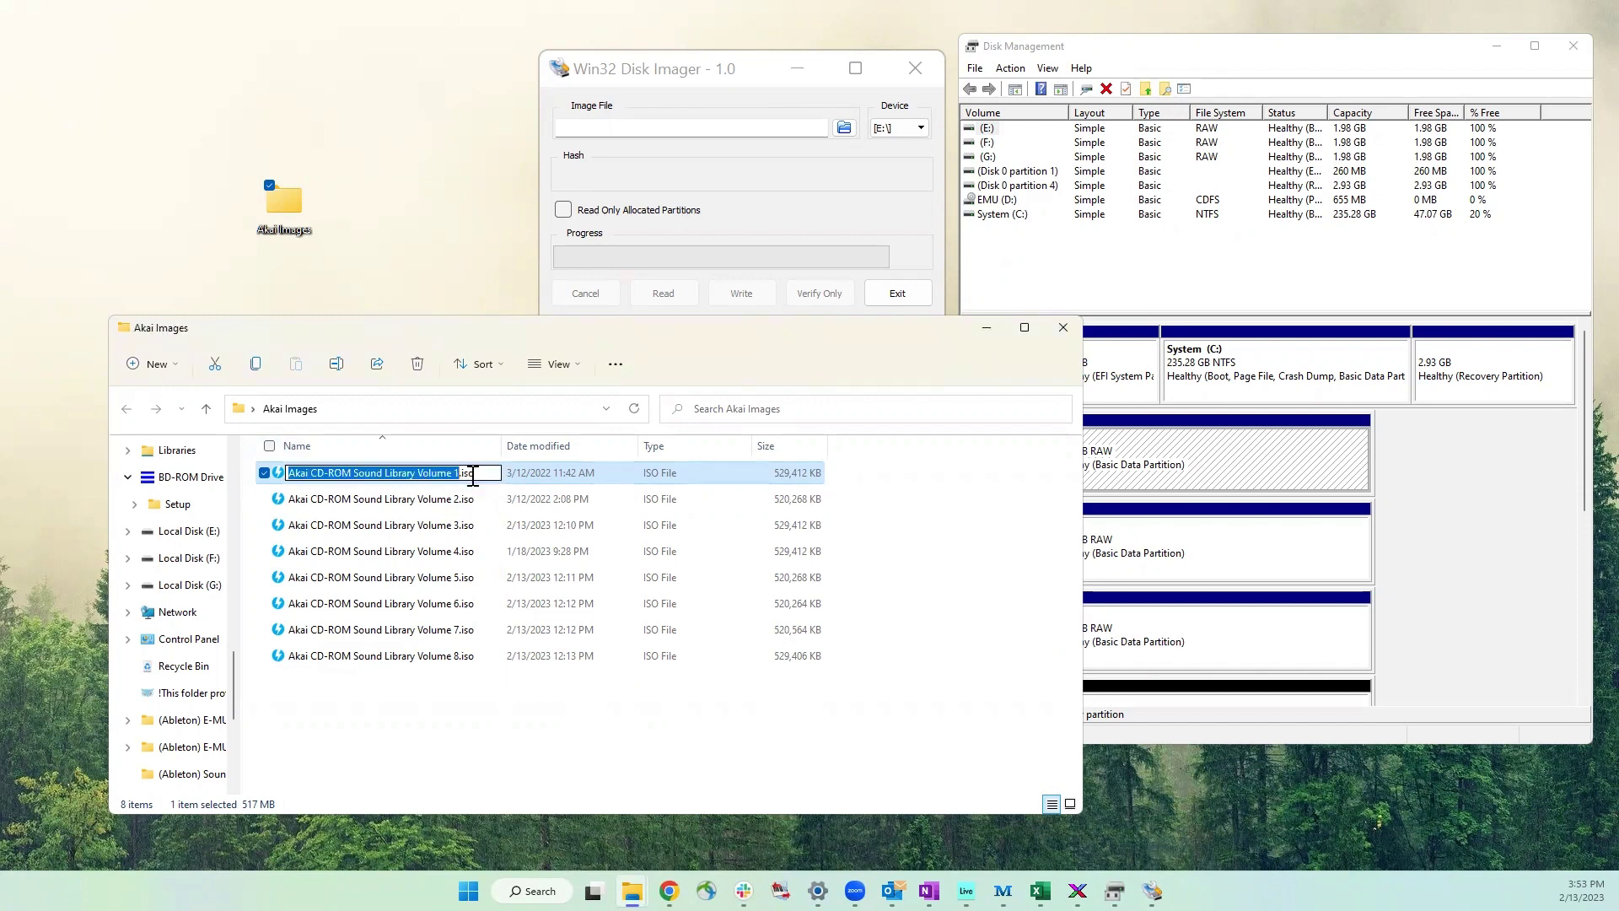
{"action": "left_click", "coordinate": [483, 474]}
{"action": "key", "text": "BackSpace"}
{"action": "key", "text": "BackSpace"}
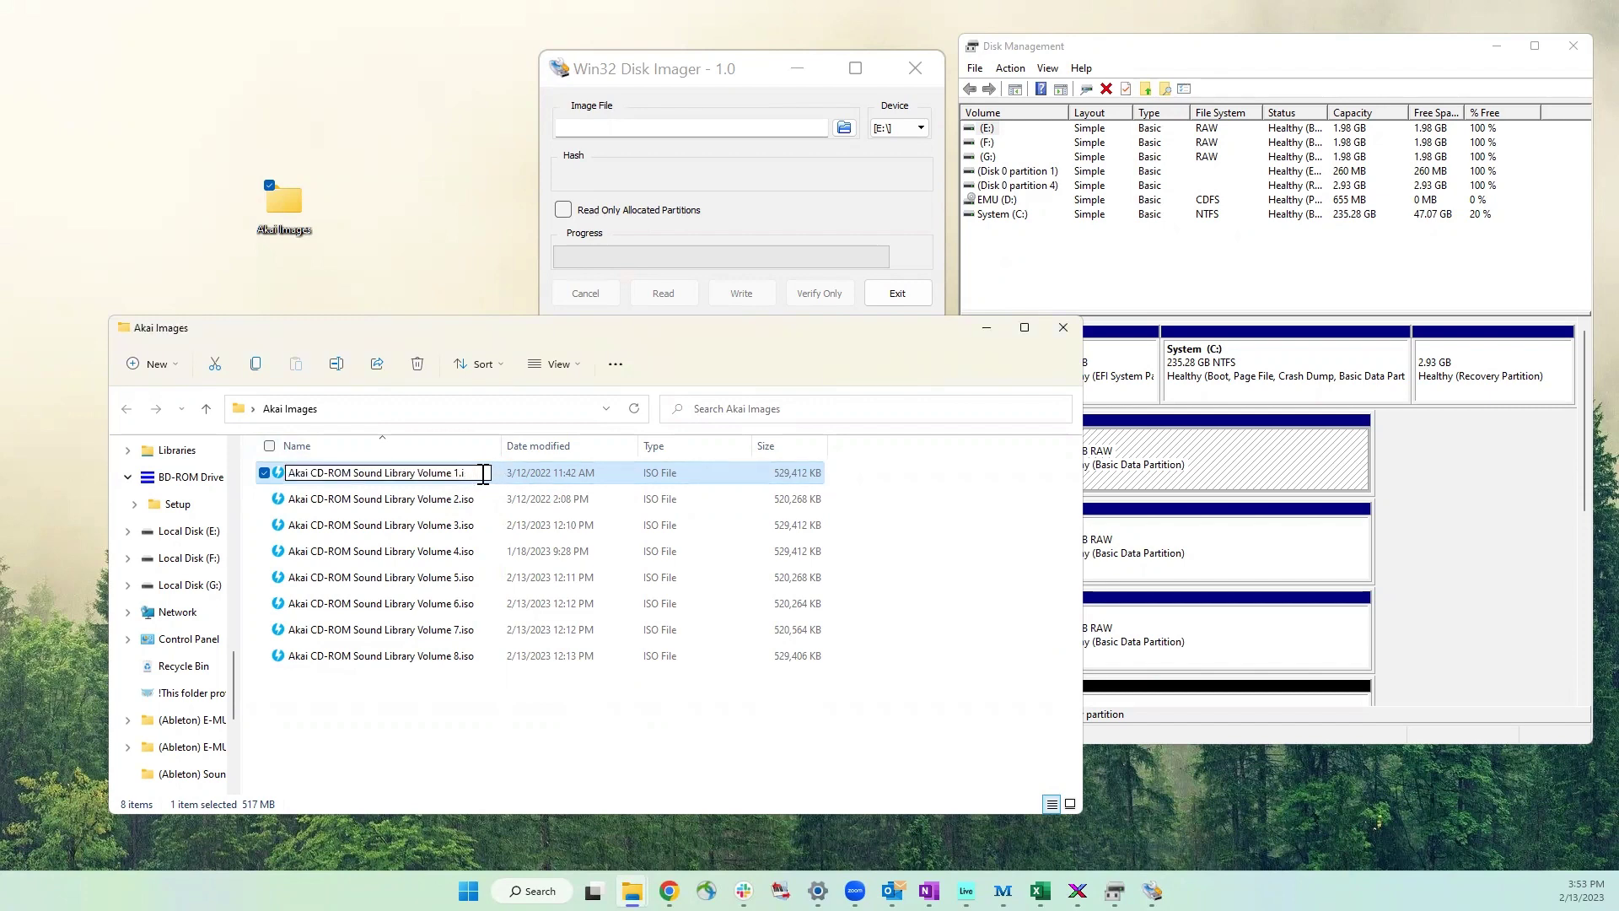
{"action": "type", "text": "mg"}
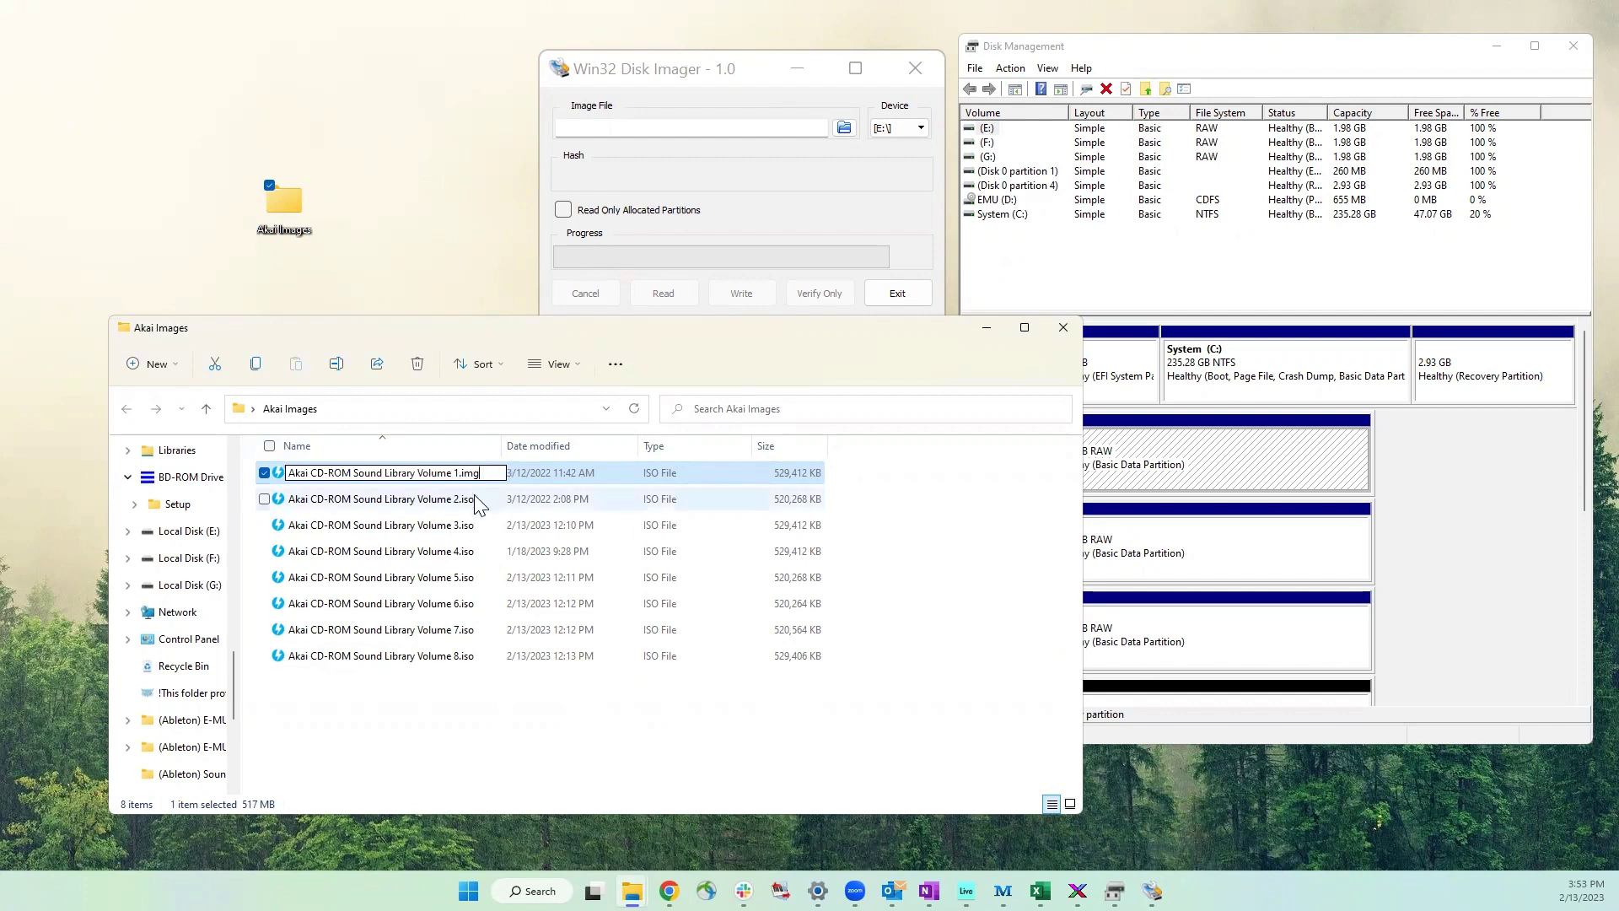
{"action": "key", "text": "Return"}
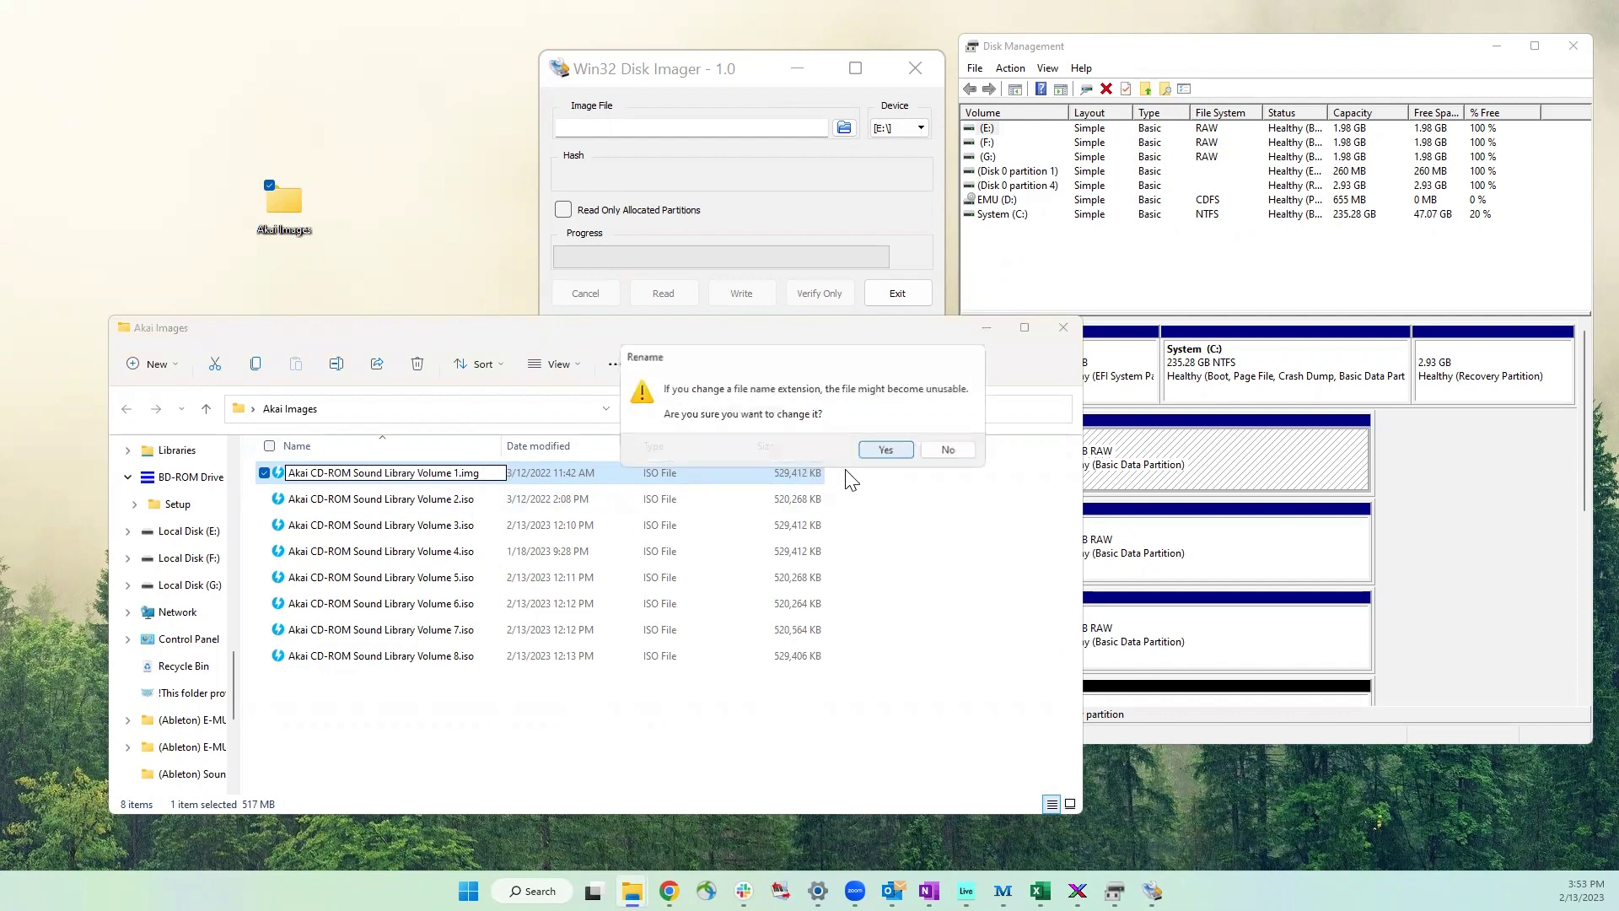
{"action": "left_click", "coordinate": [884, 451]}
Close CDXtract, which holds the file open, and retry the Volume 1 rename
{"action": "left_click", "coordinate": [478, 506]}
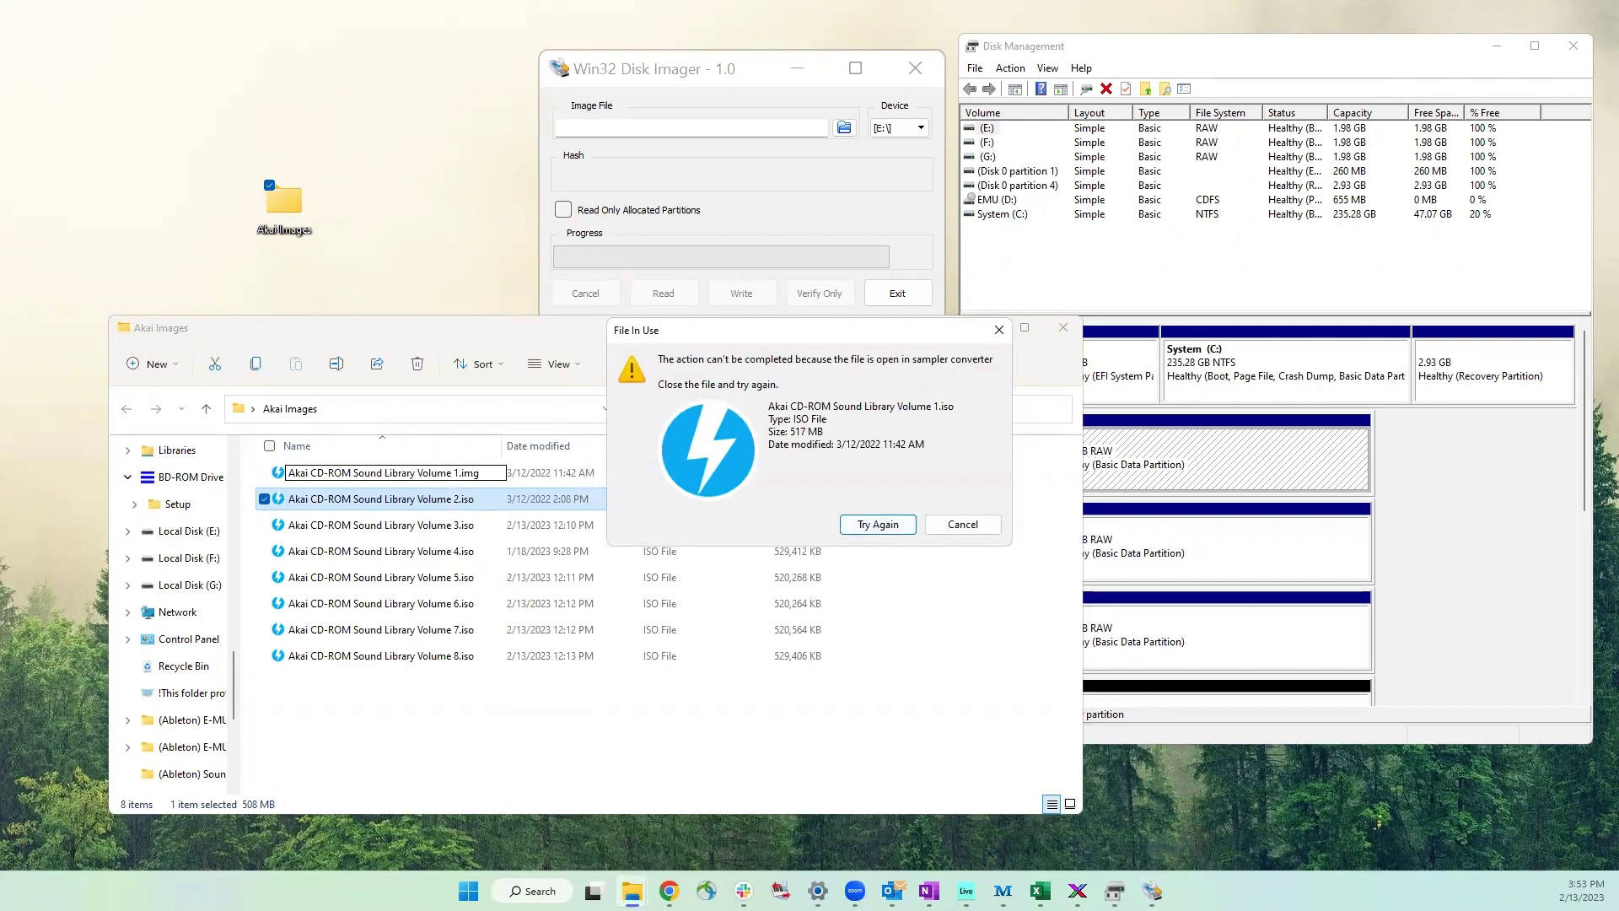
{"action": "key", "text": "alt+Tab"}
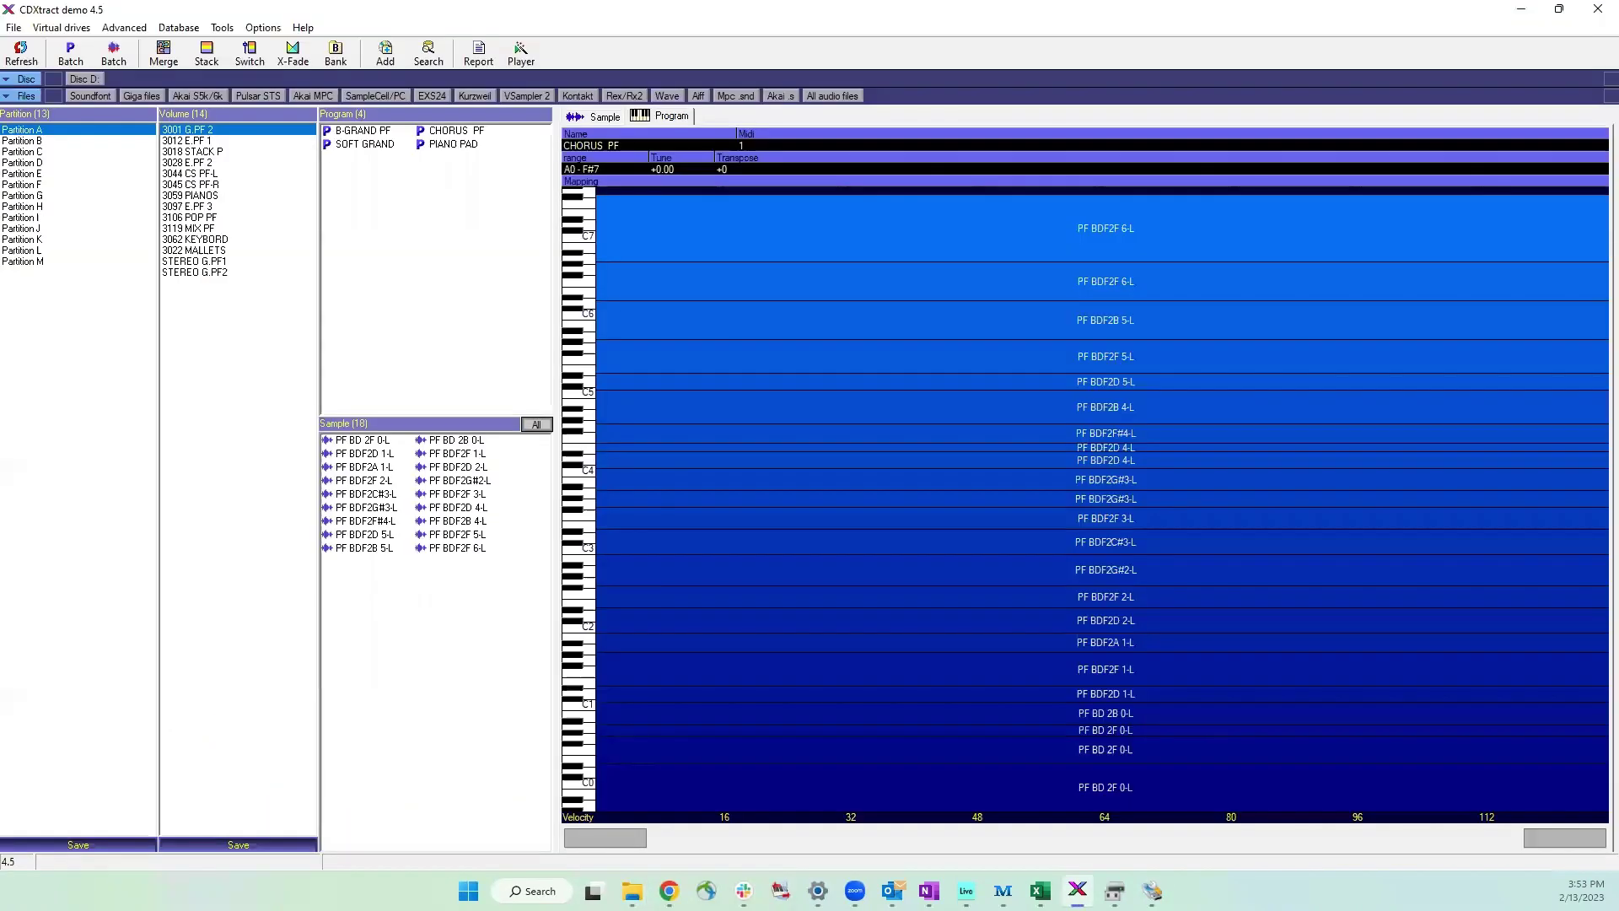
{"action": "left_click", "coordinate": [1586, 22]}
{"action": "left_click", "coordinate": [895, 525]}
Rename the Volume 2 image's extension from .iso to .img
{"action": "left_click", "coordinate": [469, 506]}
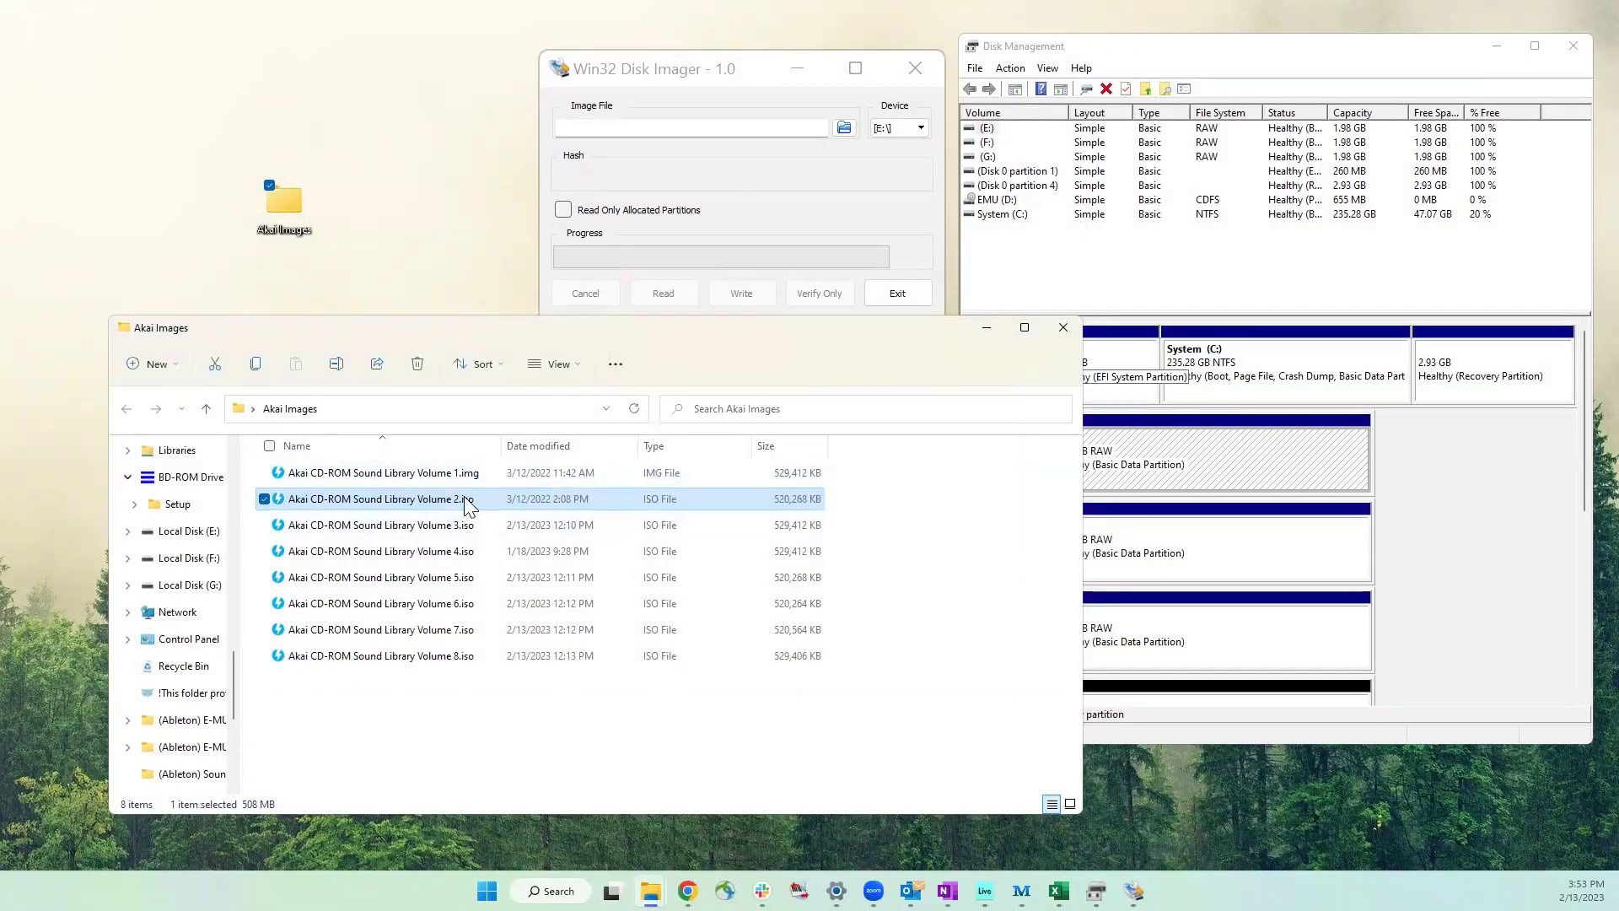
{"action": "left_click", "coordinate": [469, 506]}
{"action": "left_click", "coordinate": [483, 499]}
{"action": "key", "text": "BackSpace"}
{"action": "key", "text": "BackSpace"}
{"action": "key", "text": "BackSpace"}
{"action": "type", "text": "img"}
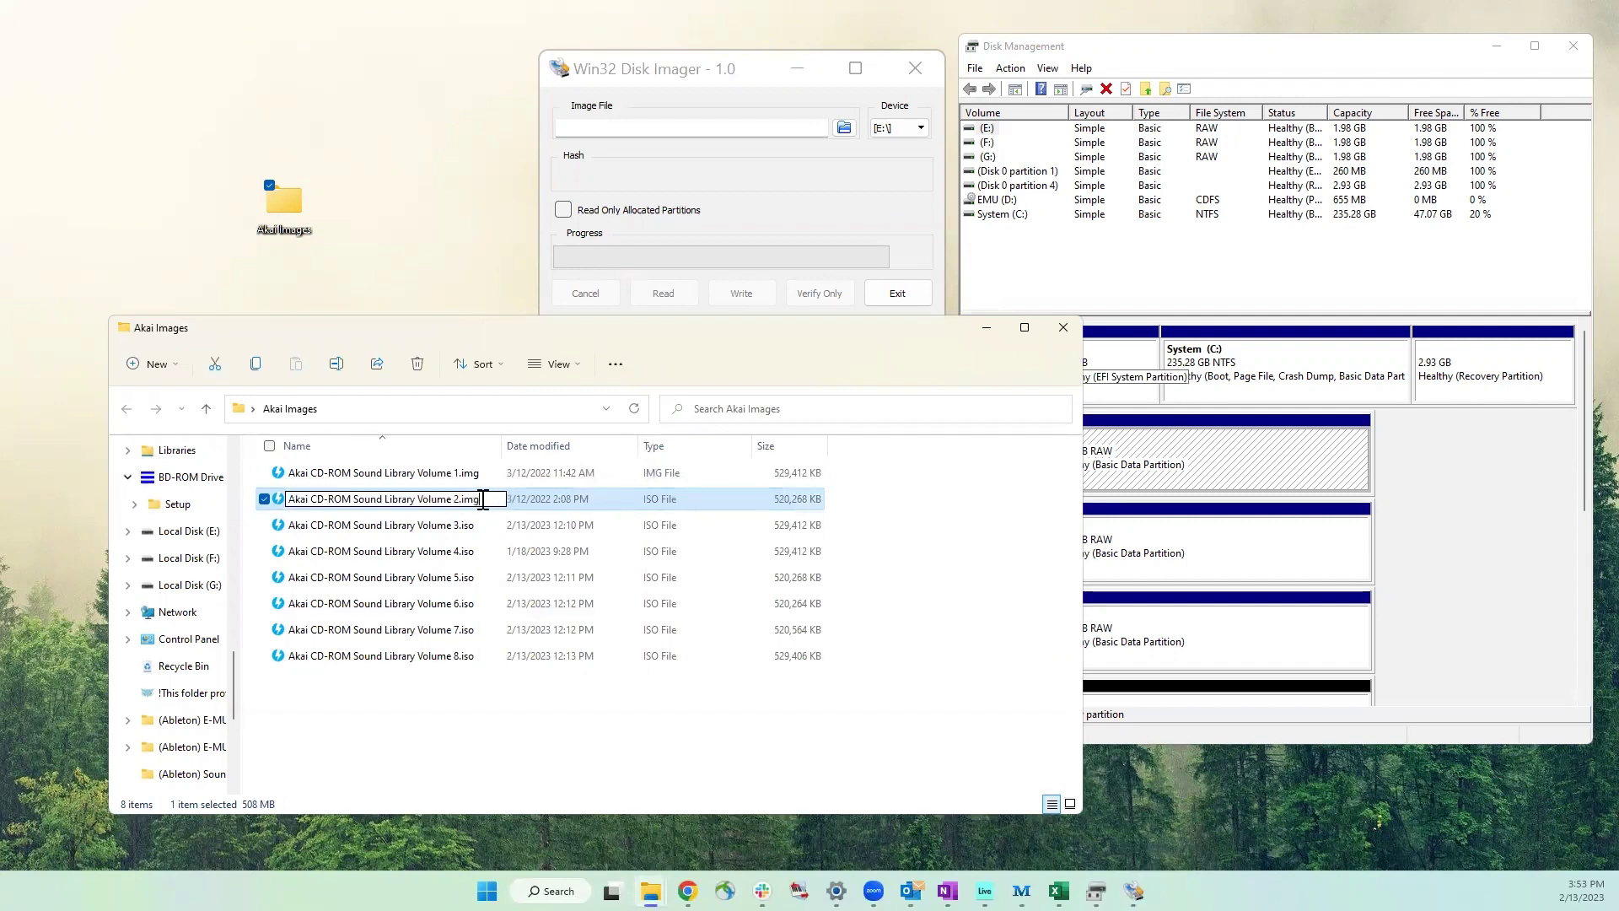
{"action": "key", "text": "Return"}
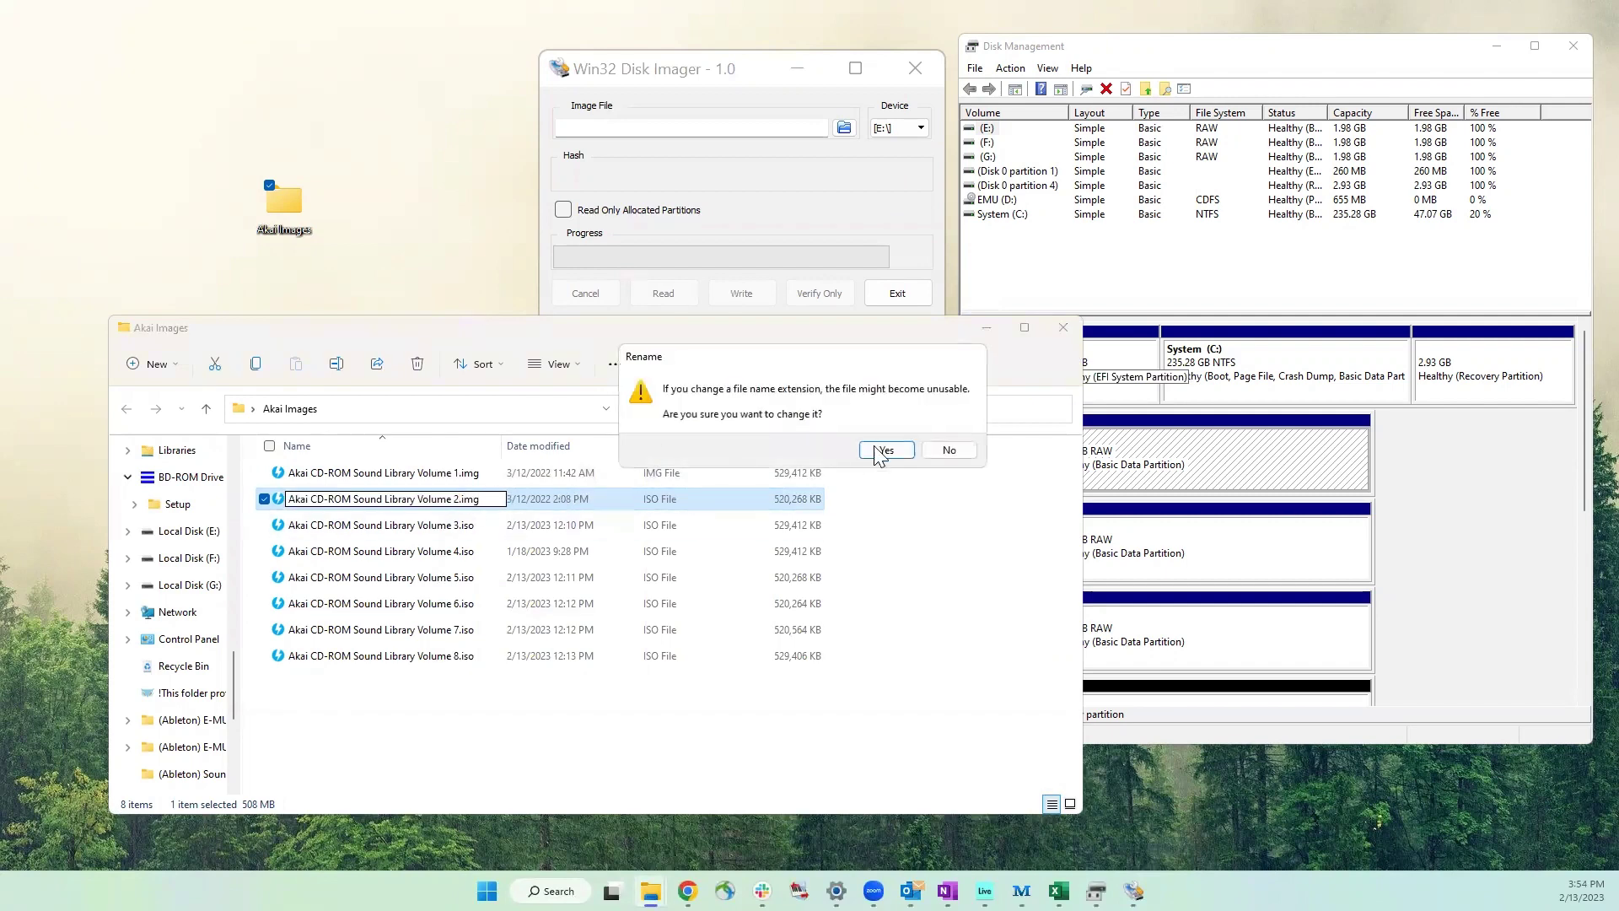
{"action": "left_click", "coordinate": [880, 451]}
Rename the Volume 3 image's extension from .iso to .img
{"action": "left_click", "coordinate": [470, 527]}
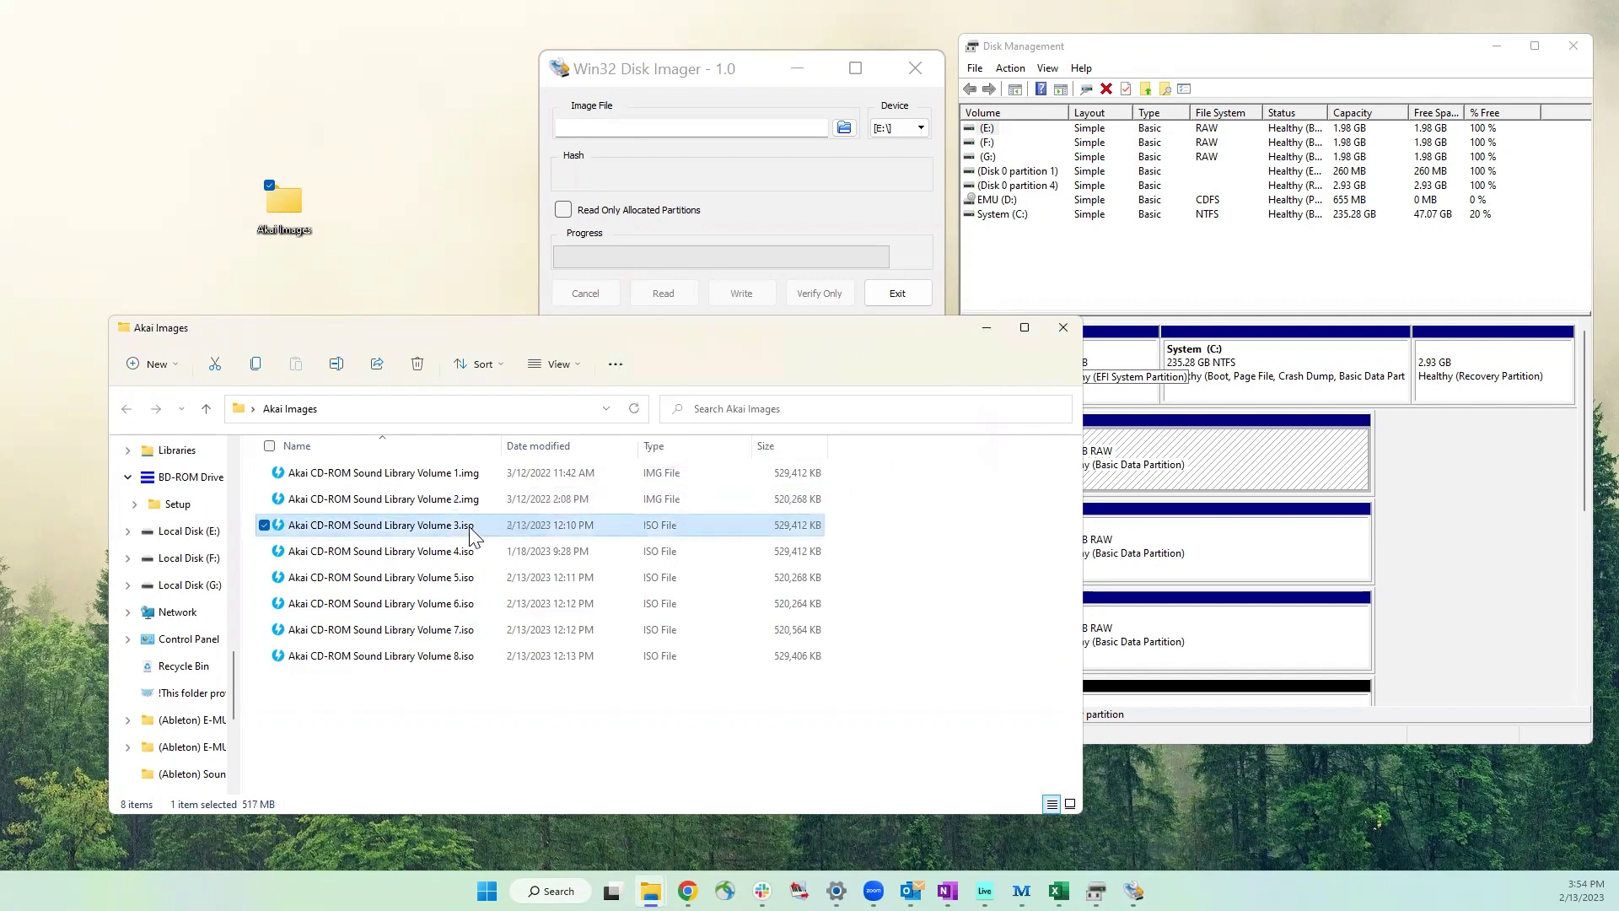
{"action": "left_click", "coordinate": [470, 527]}
{"action": "left_click", "coordinate": [476, 526]}
{"action": "key", "text": "BackSpace"}
{"action": "key", "text": "BackSpace"}
{"action": "key", "text": "BackSpace"}
{"action": "type", "text": "img"}
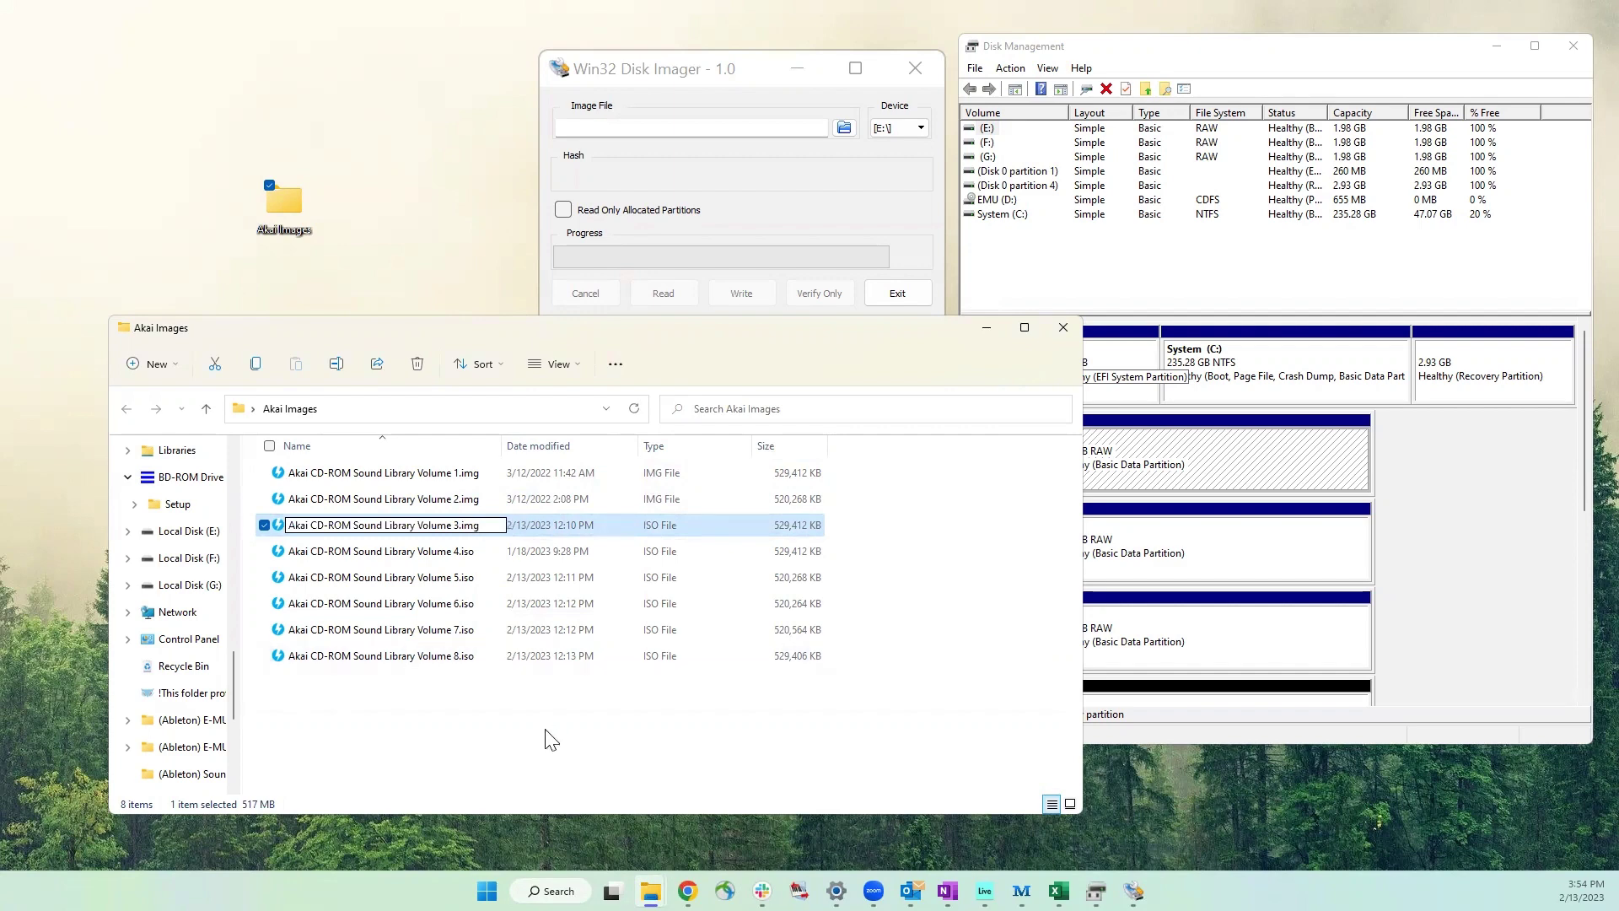
{"action": "left_click", "coordinate": [553, 740]}
Confirm the Volume 3 rename and write Akai CD-ROM Sound Library Volume 1.img to drive E:
{"action": "left_click", "coordinate": [886, 450]}
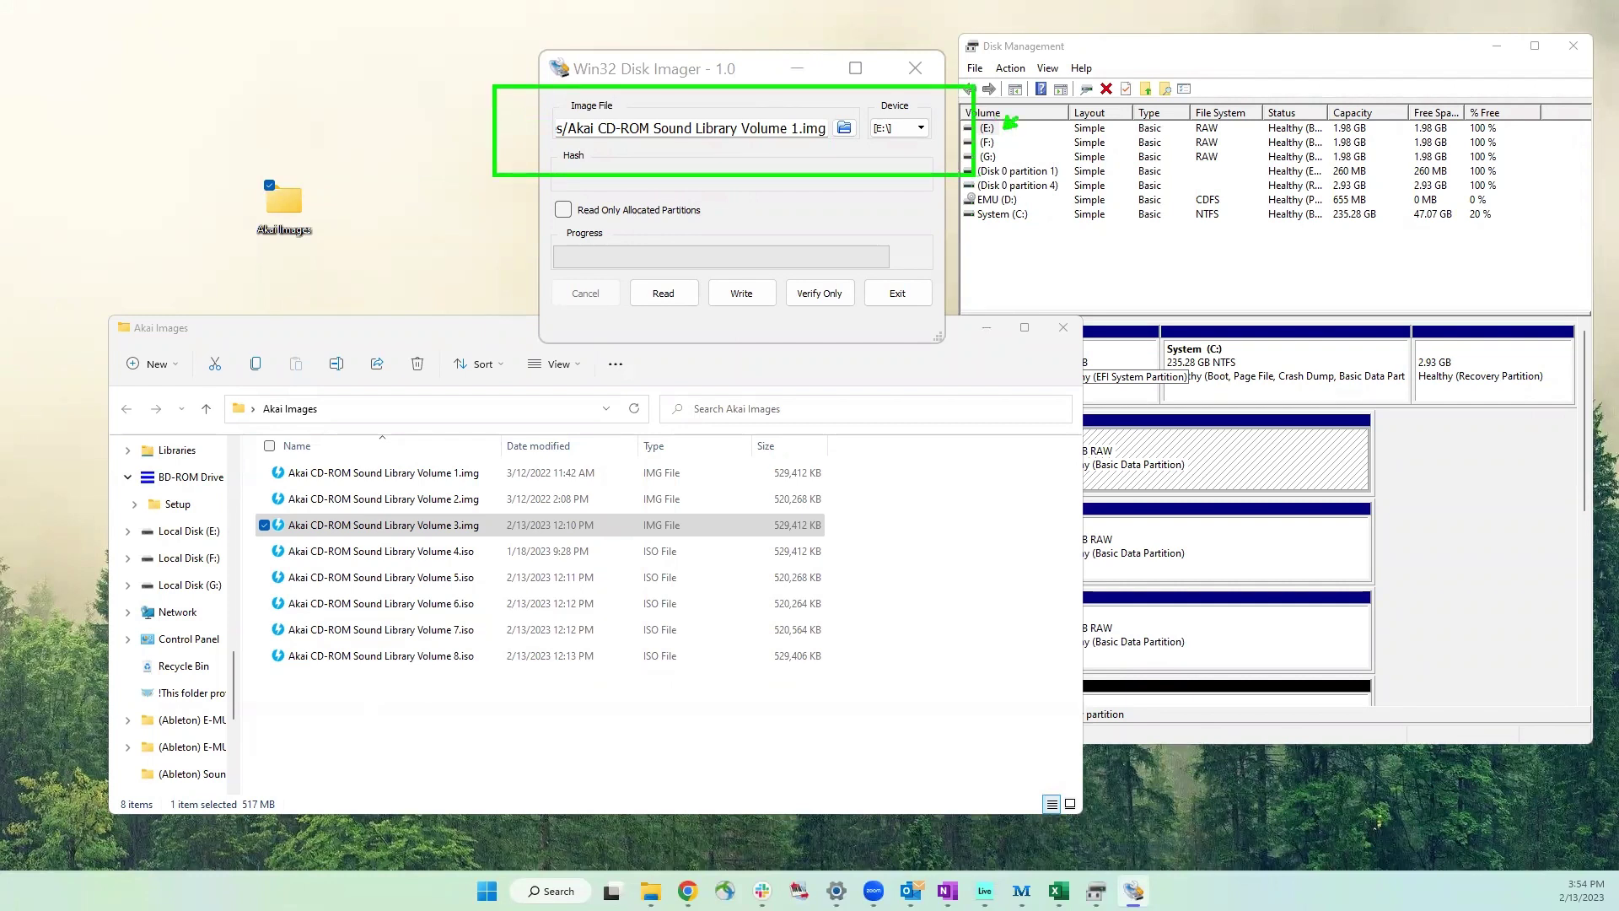
{"action": "left_click", "coordinate": [741, 295]}
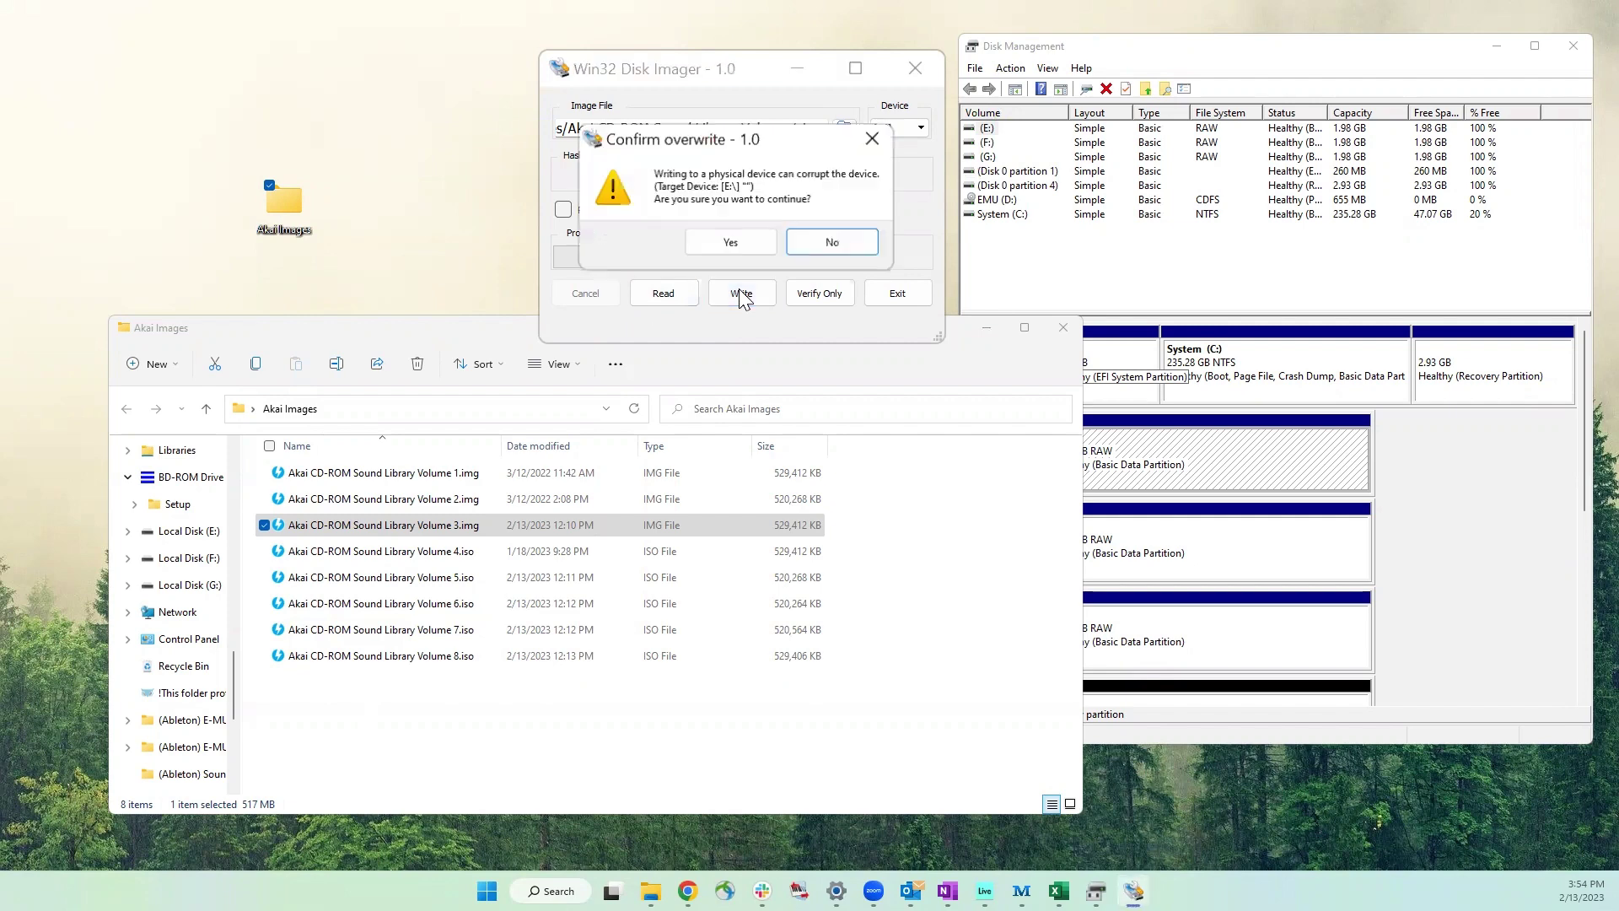
{"action": "left_click", "coordinate": [737, 247]}
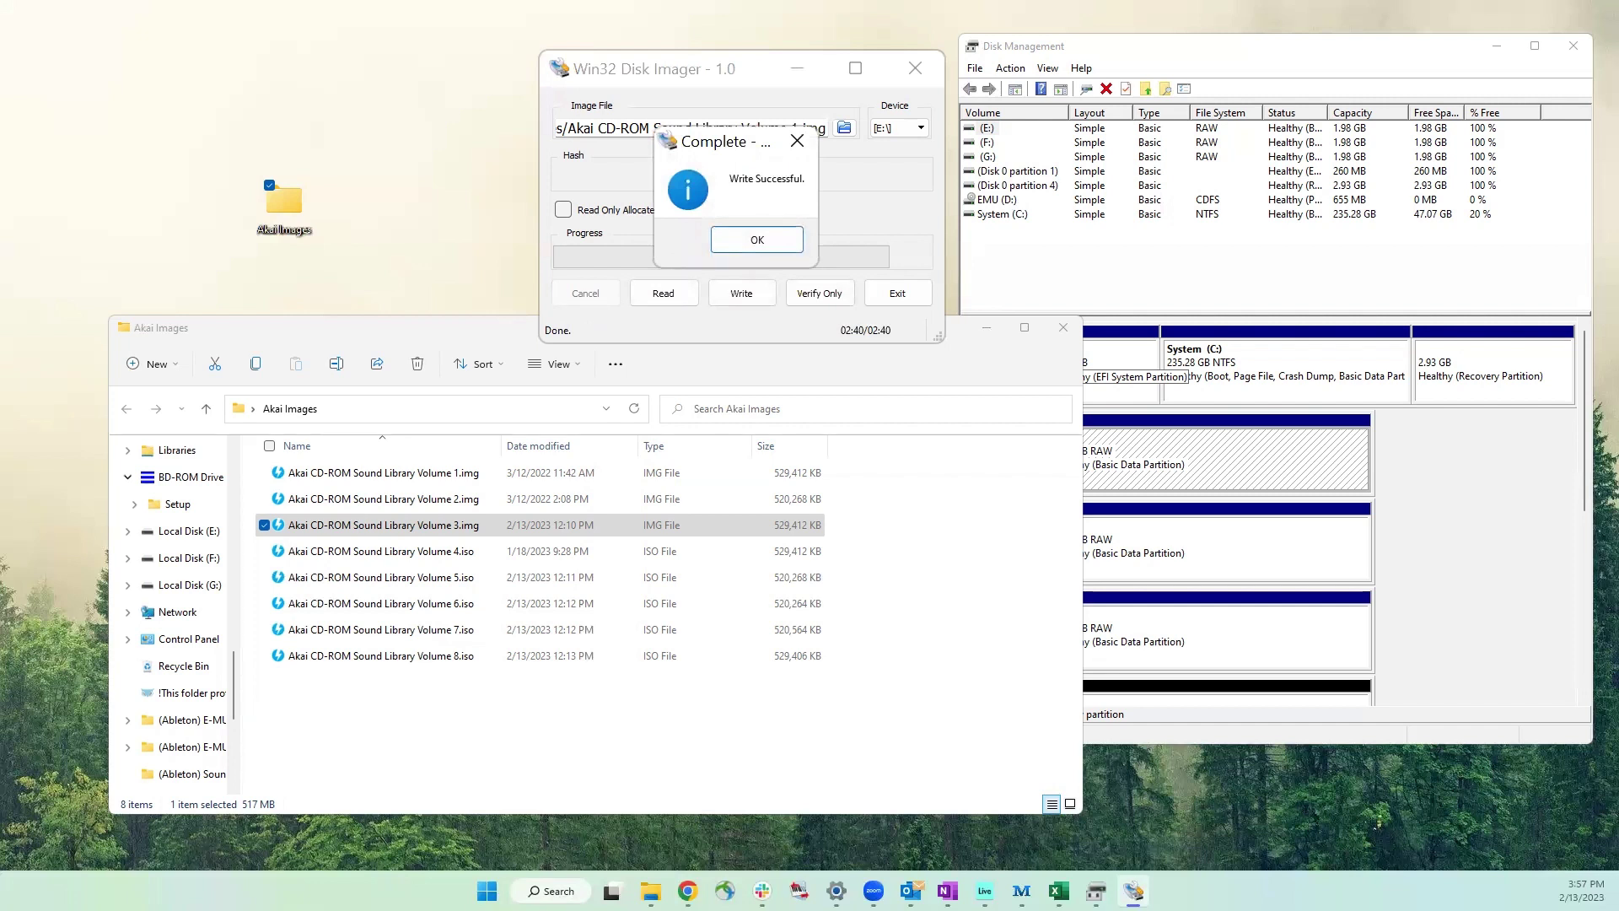
{"action": "left_click", "coordinate": [750, 242]}
{"action": "left_click", "coordinate": [922, 128]}
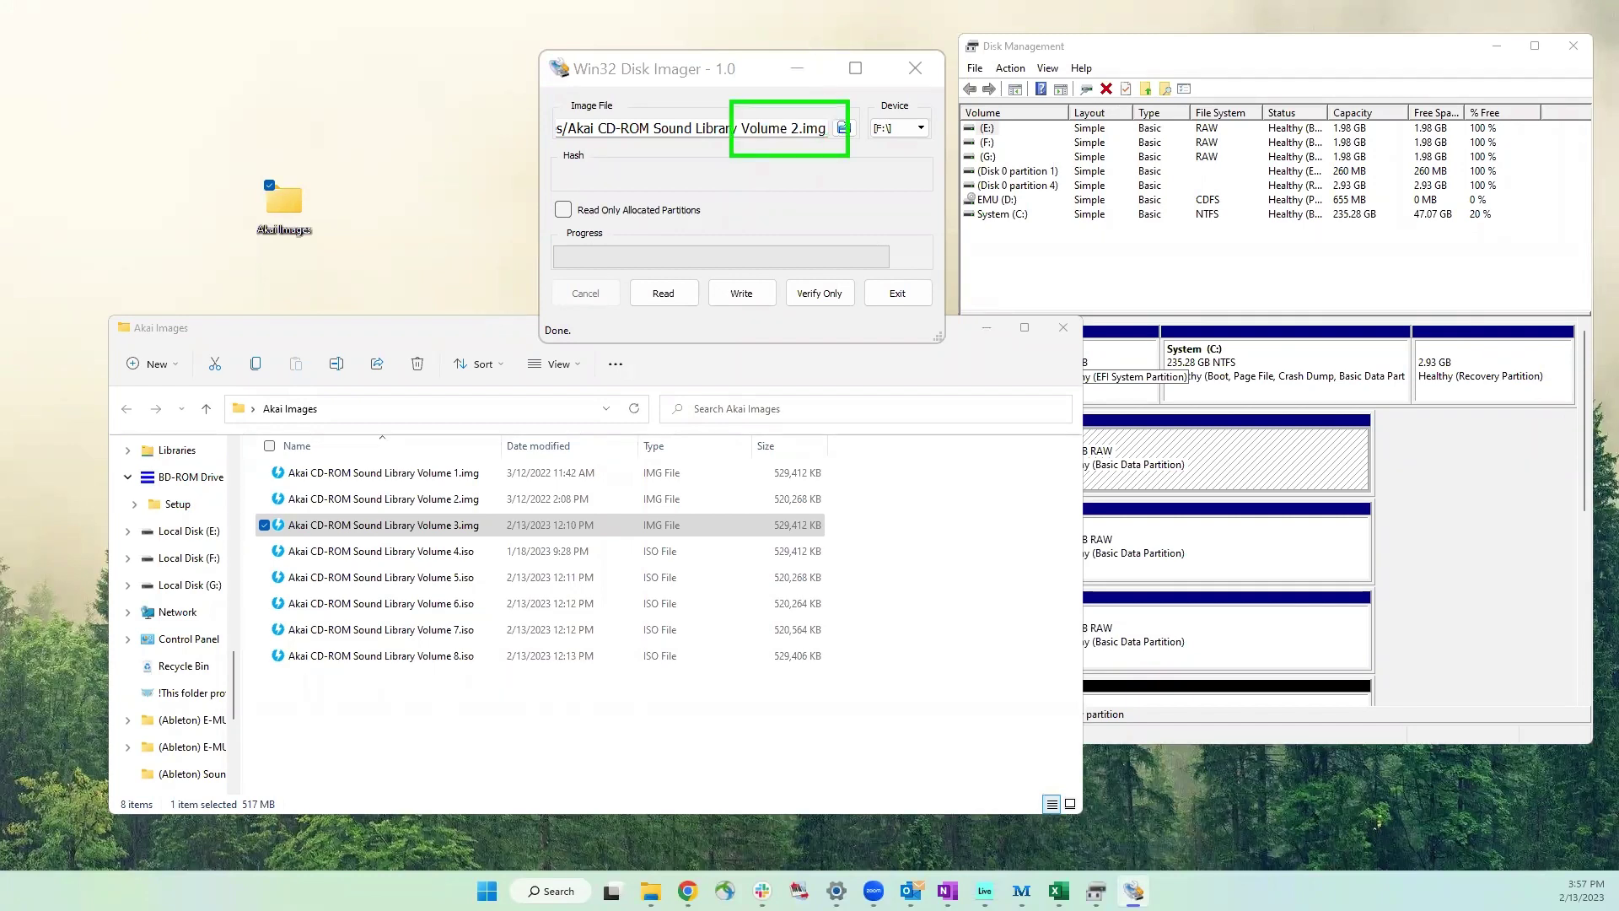
Write Akai CD-ROM Sound Library Volume 2.img to drive F:, confirming the overwrite
{"action": "left_click", "coordinate": [745, 291]}
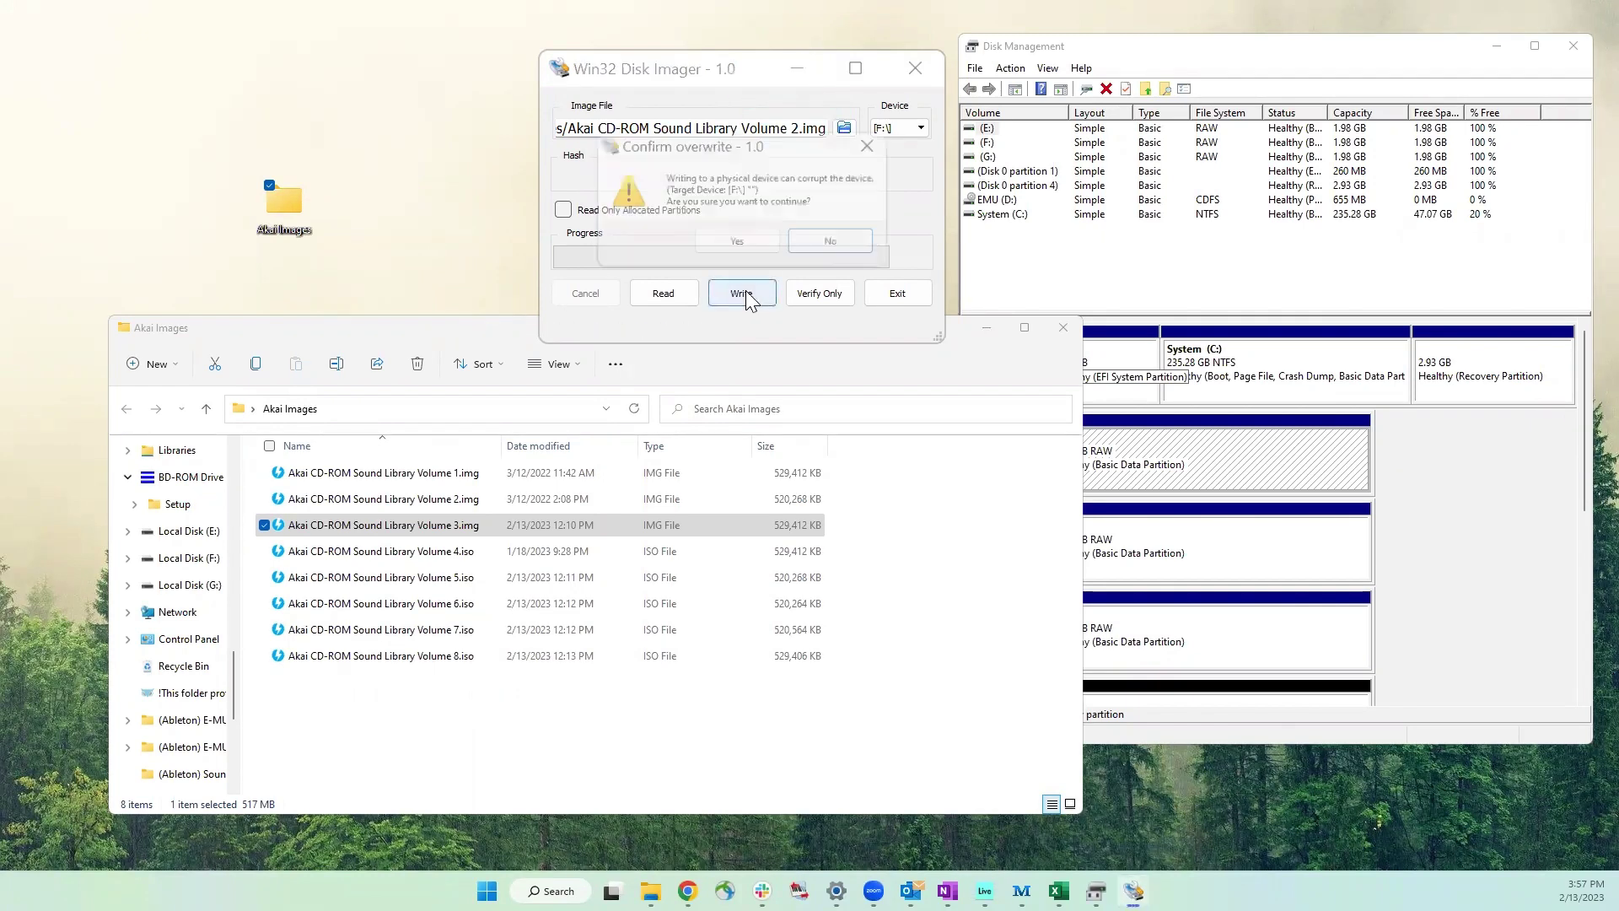
{"action": "left_click", "coordinate": [738, 242]}
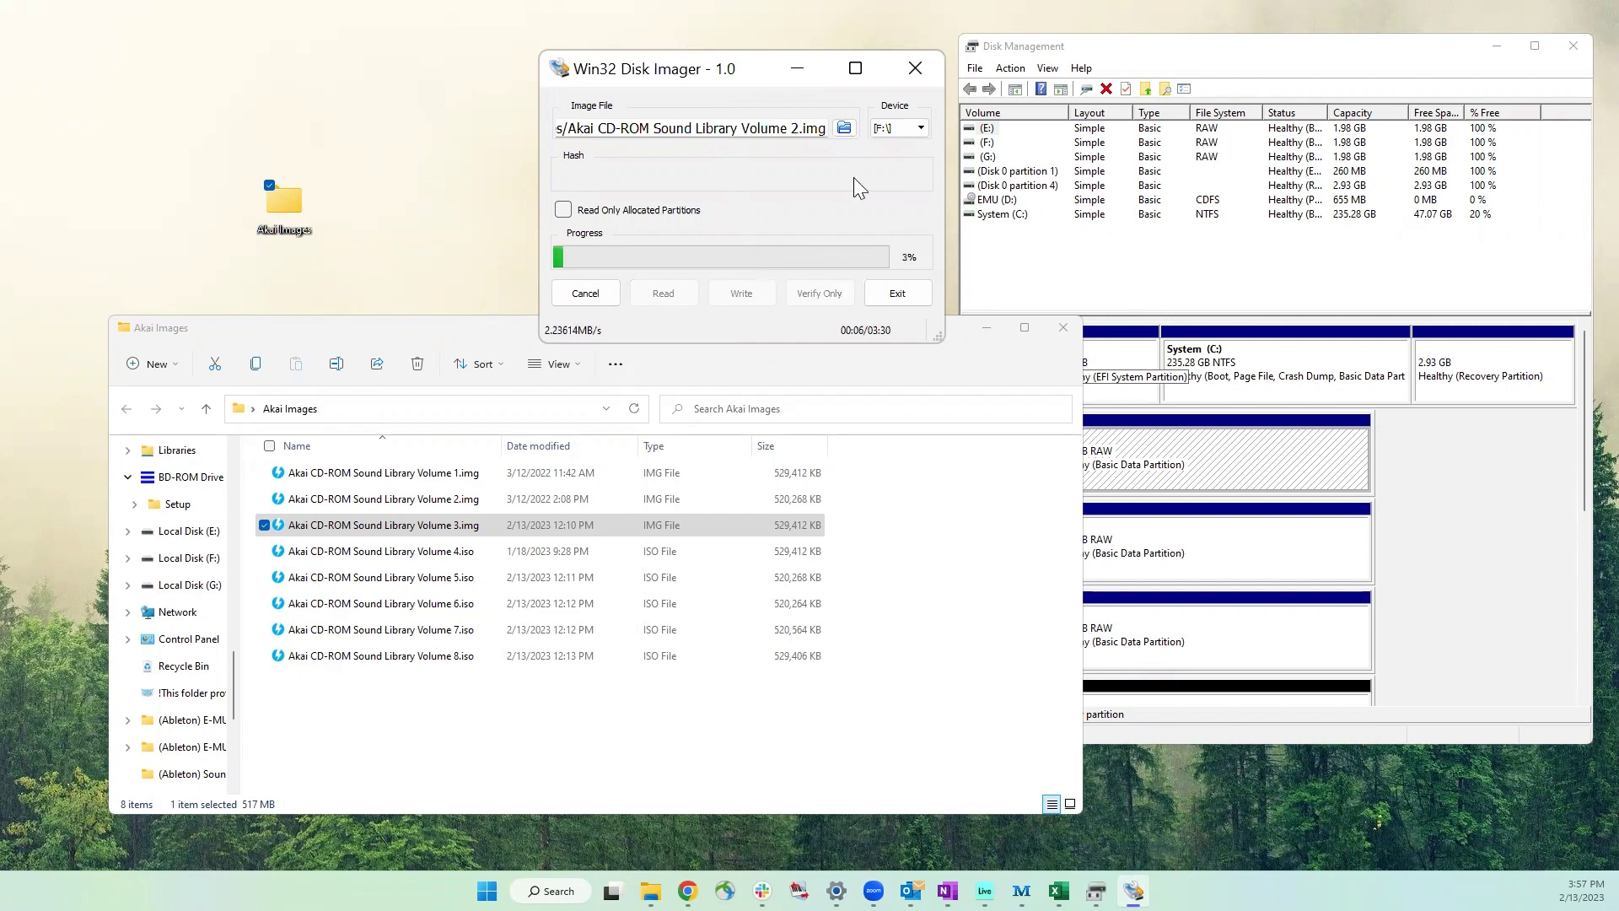
{"action": "left_click", "coordinate": [1252, 51]}
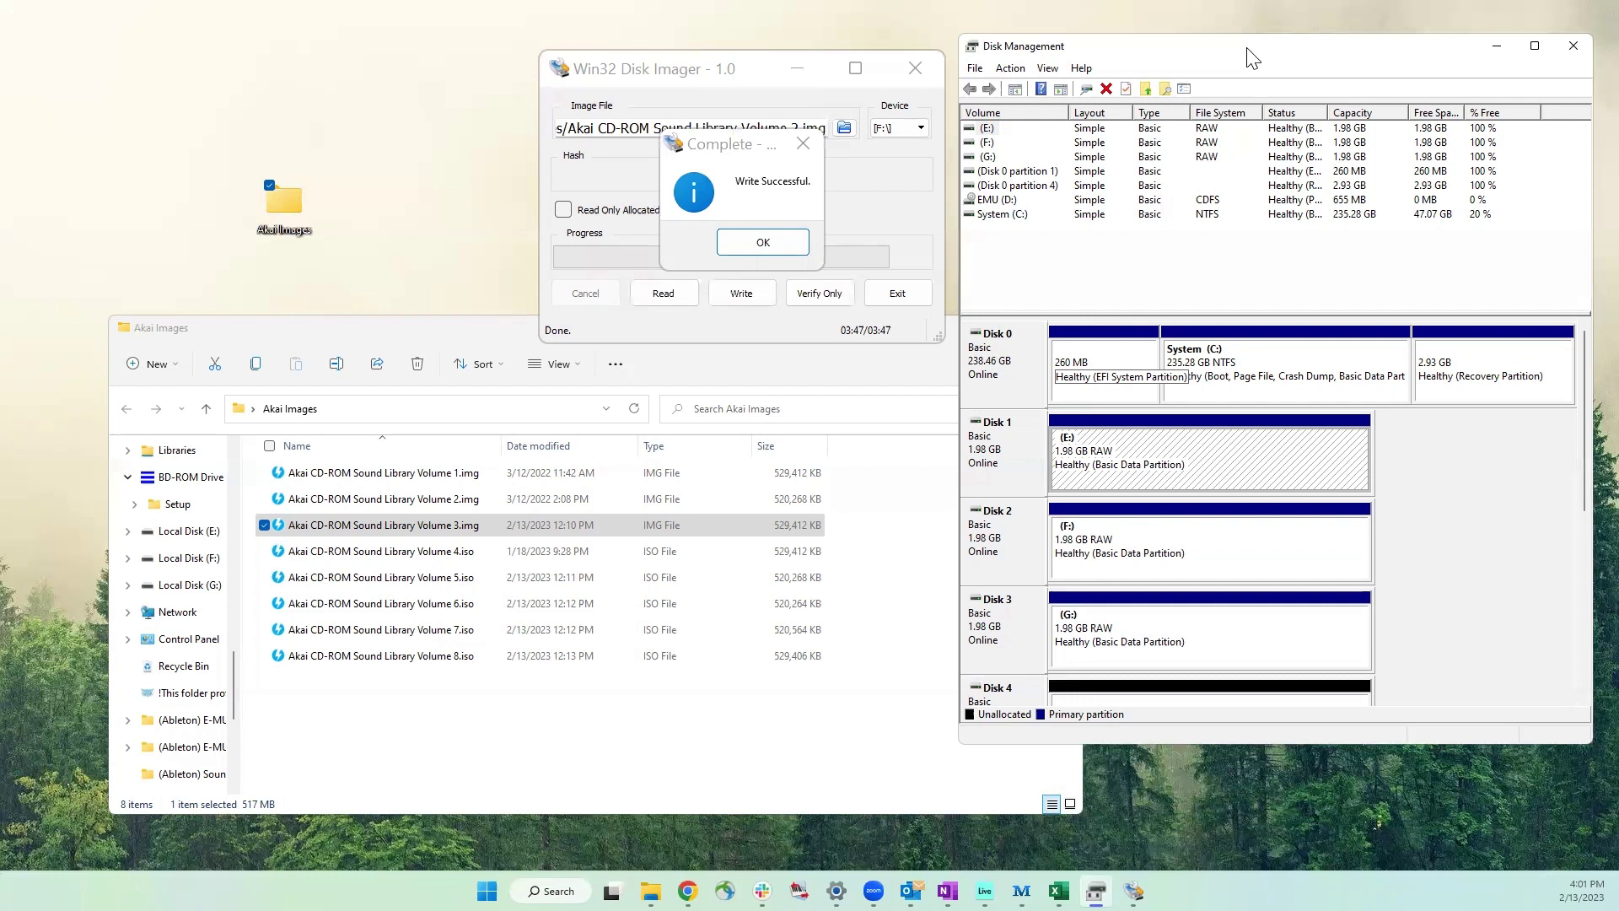
Write Akai CD-ROM Sound Library Volume 3.img to drive G:, confirming the overwrite
{"action": "left_click", "coordinate": [772, 237]}
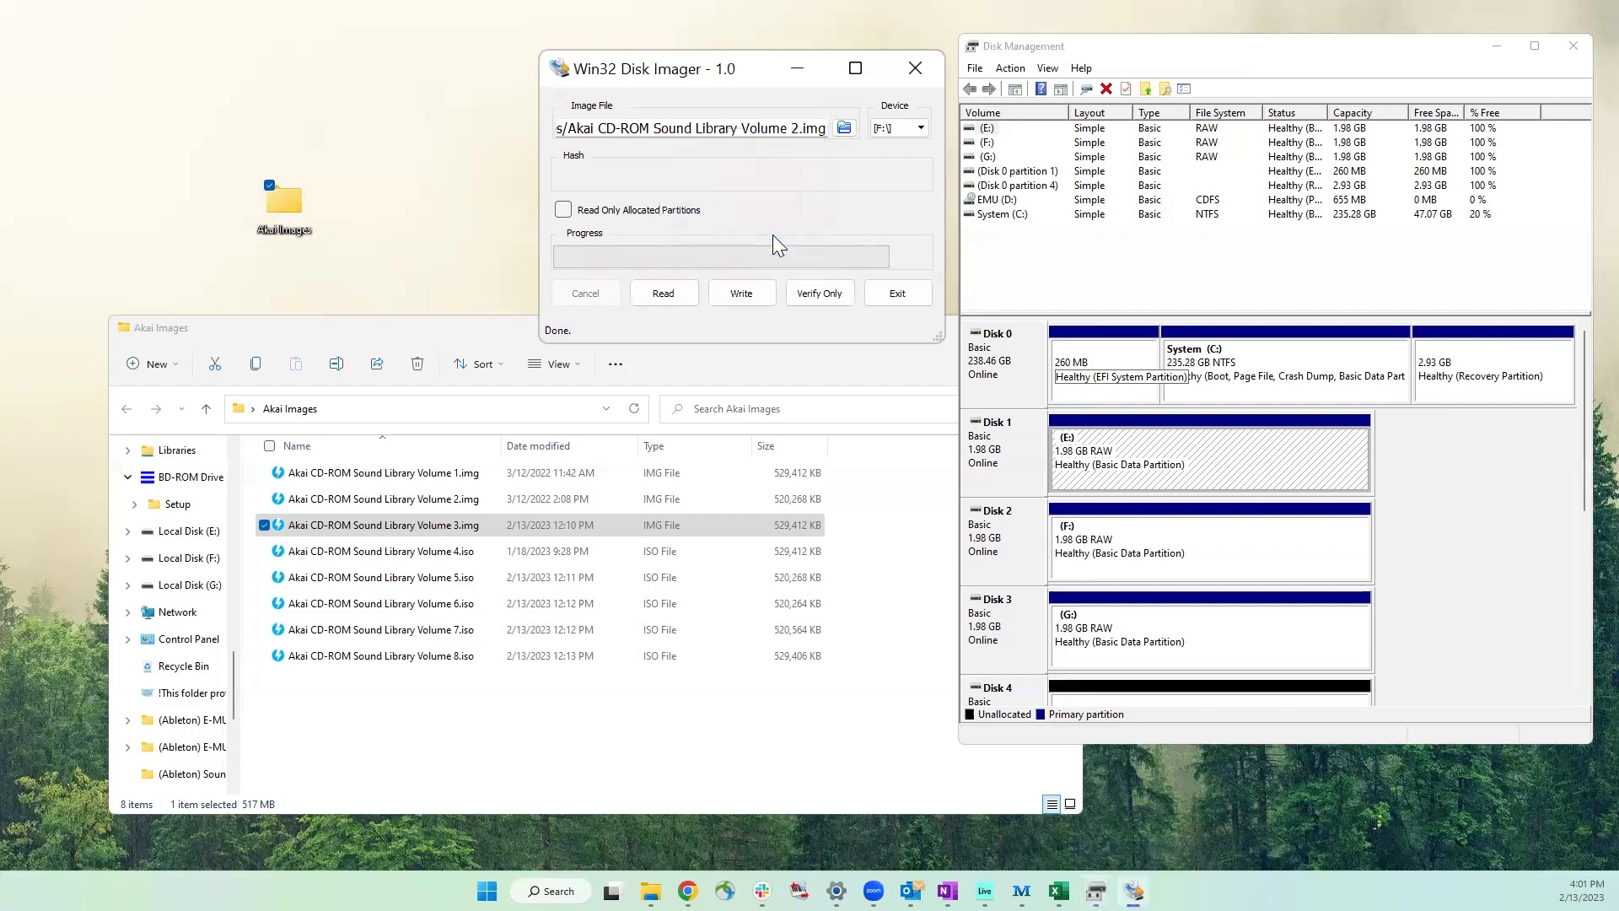
{"action": "left_click", "coordinate": [920, 127]}
{"action": "left_click", "coordinate": [906, 180]}
{"action": "left_click", "coordinate": [844, 132]}
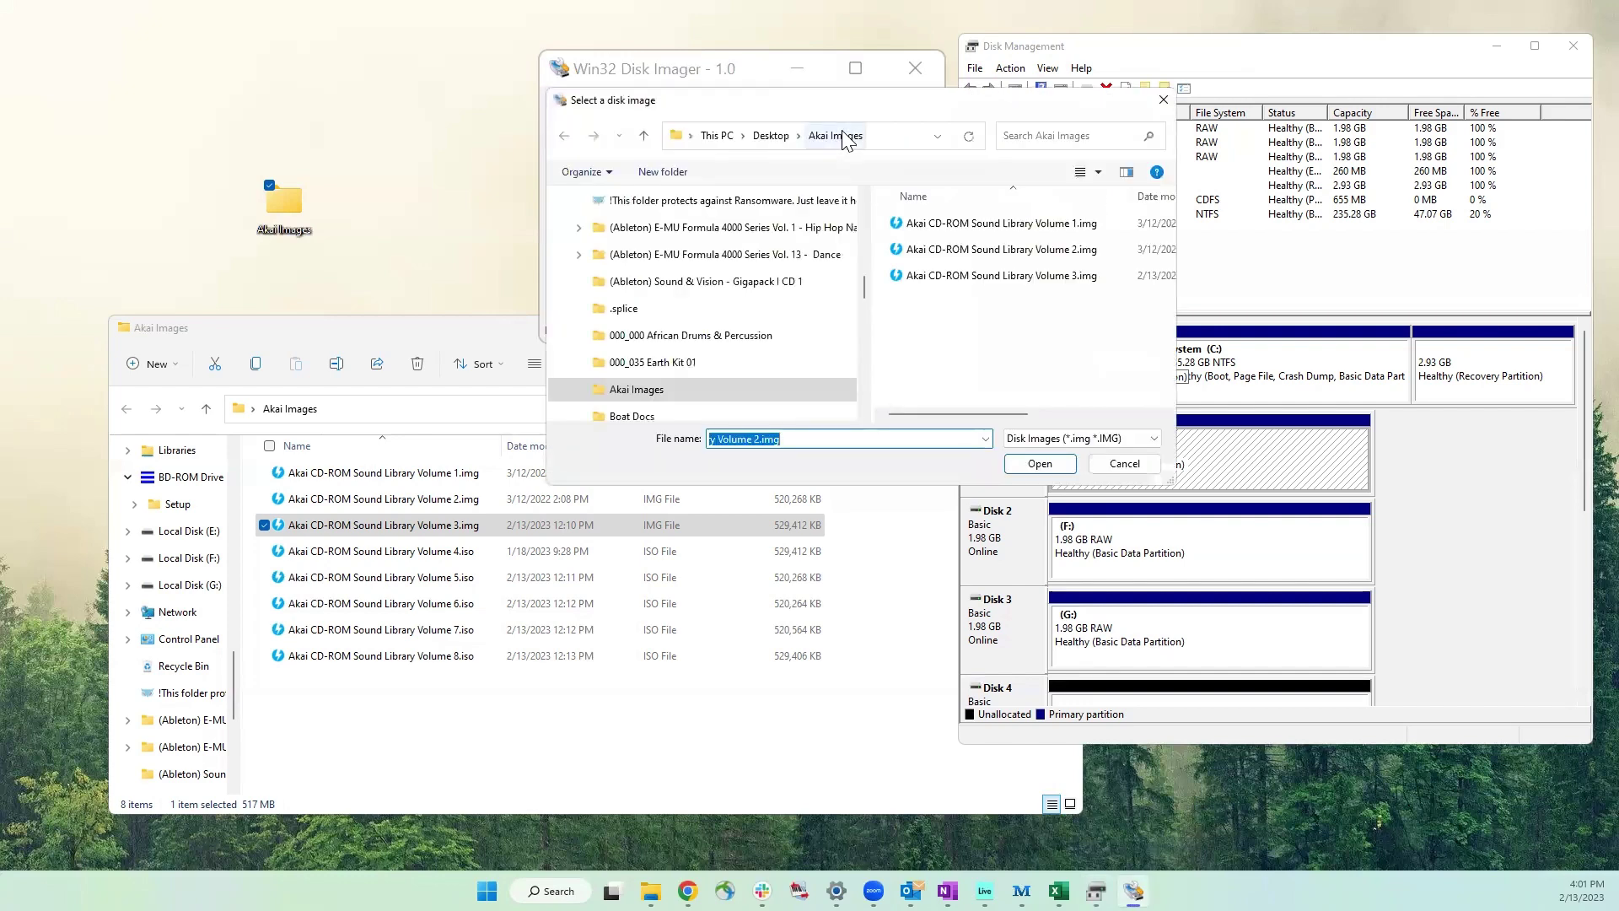
{"action": "left_click", "coordinate": [965, 276]}
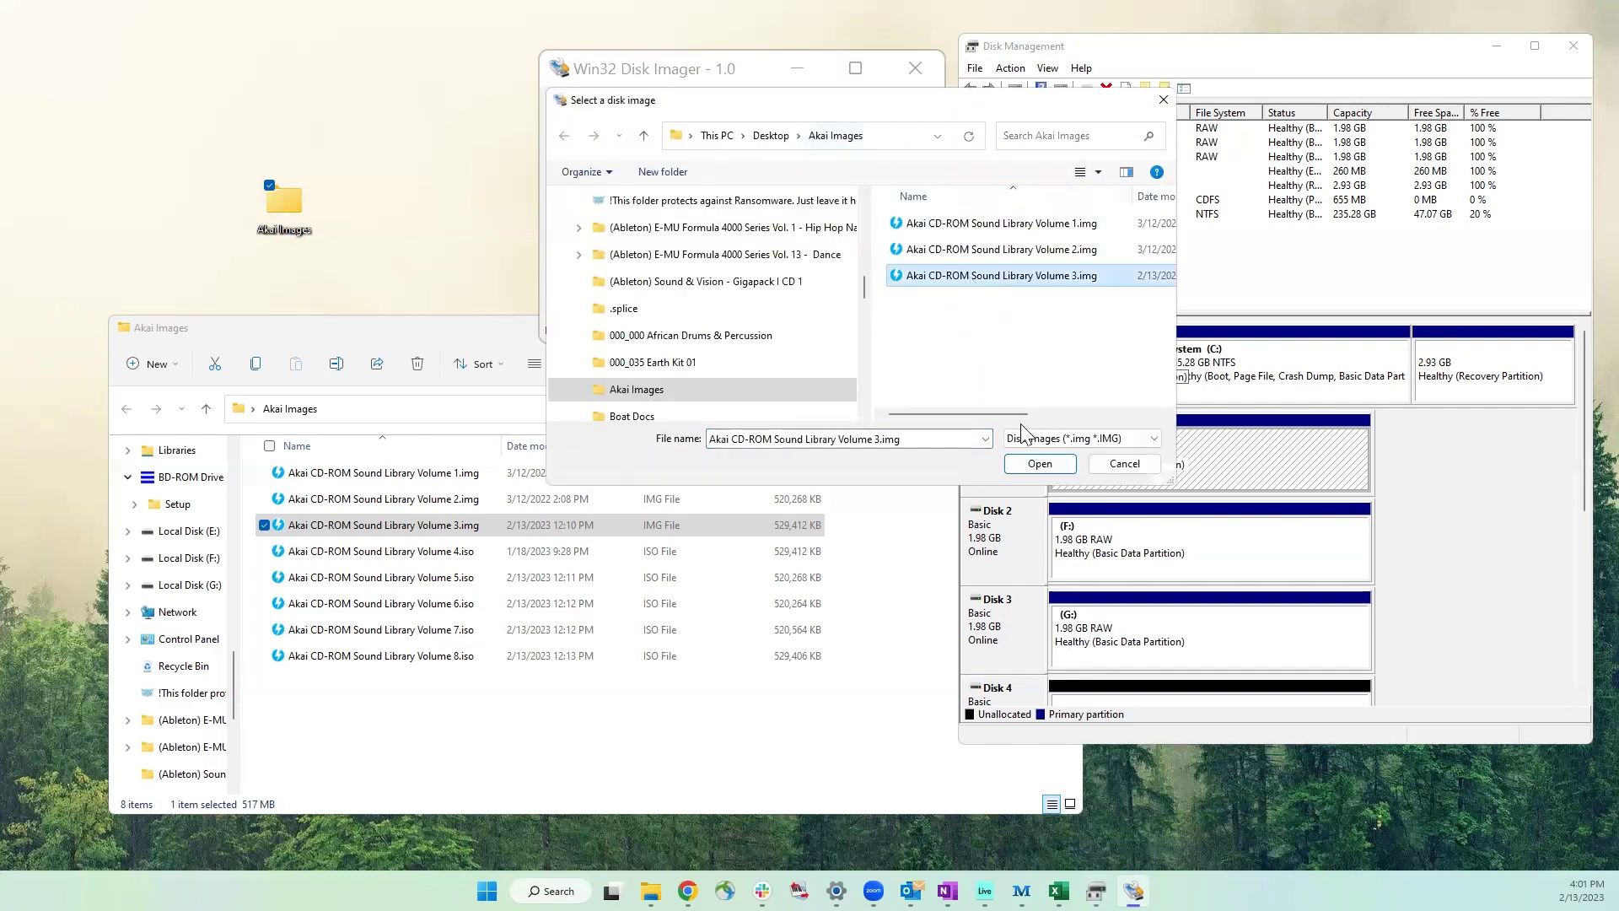
{"action": "left_click", "coordinate": [1039, 463]}
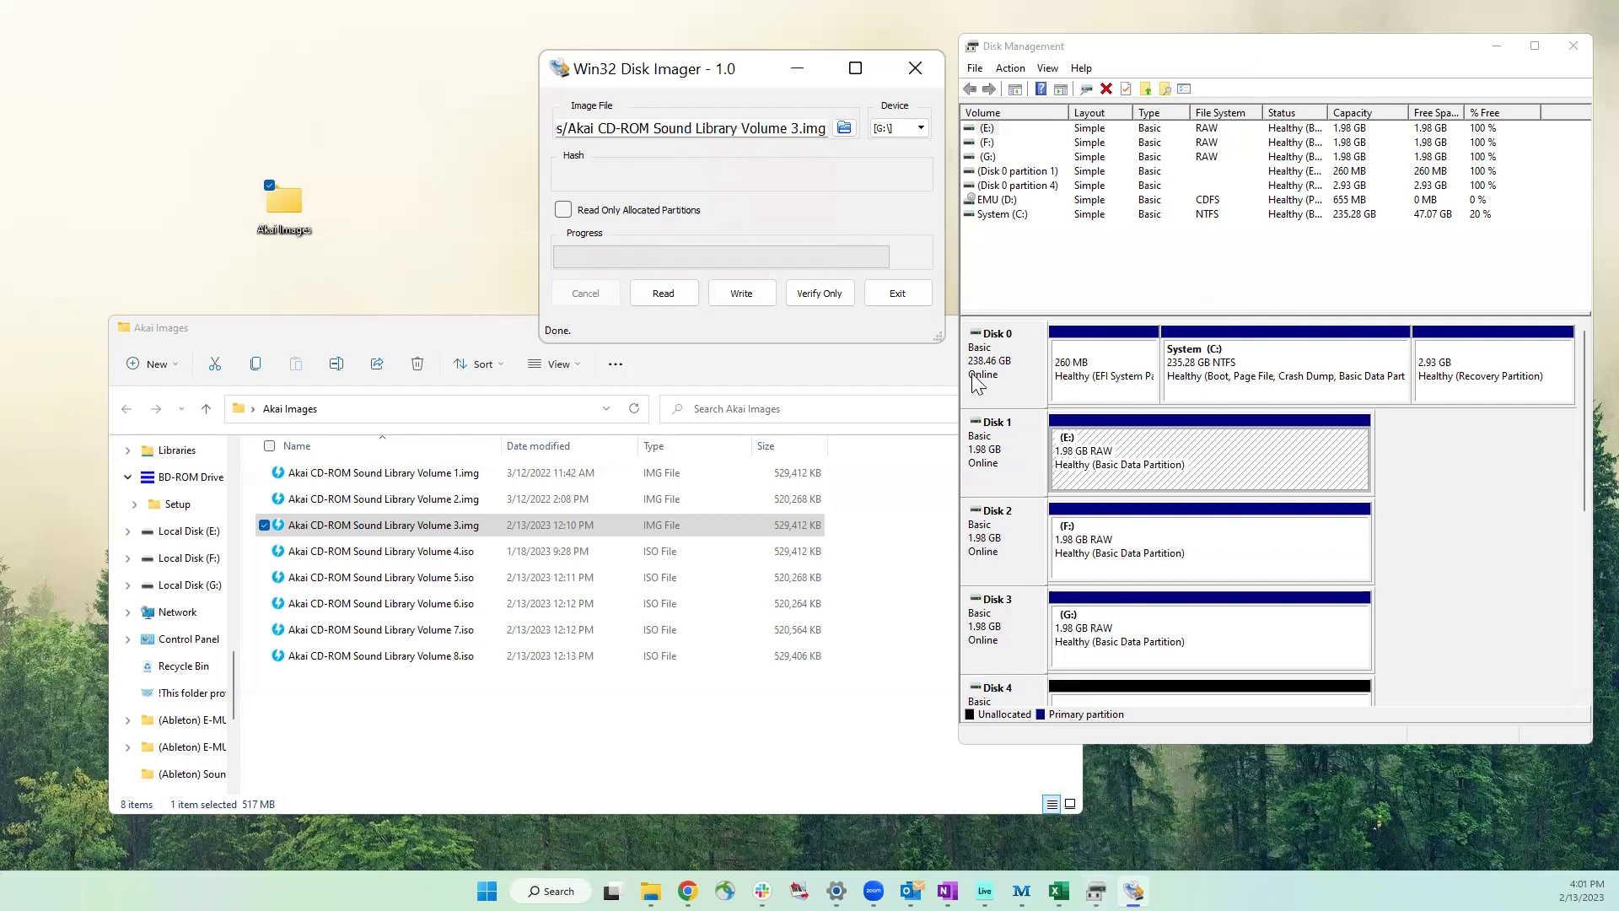
{"action": "left_click", "coordinate": [753, 294]}
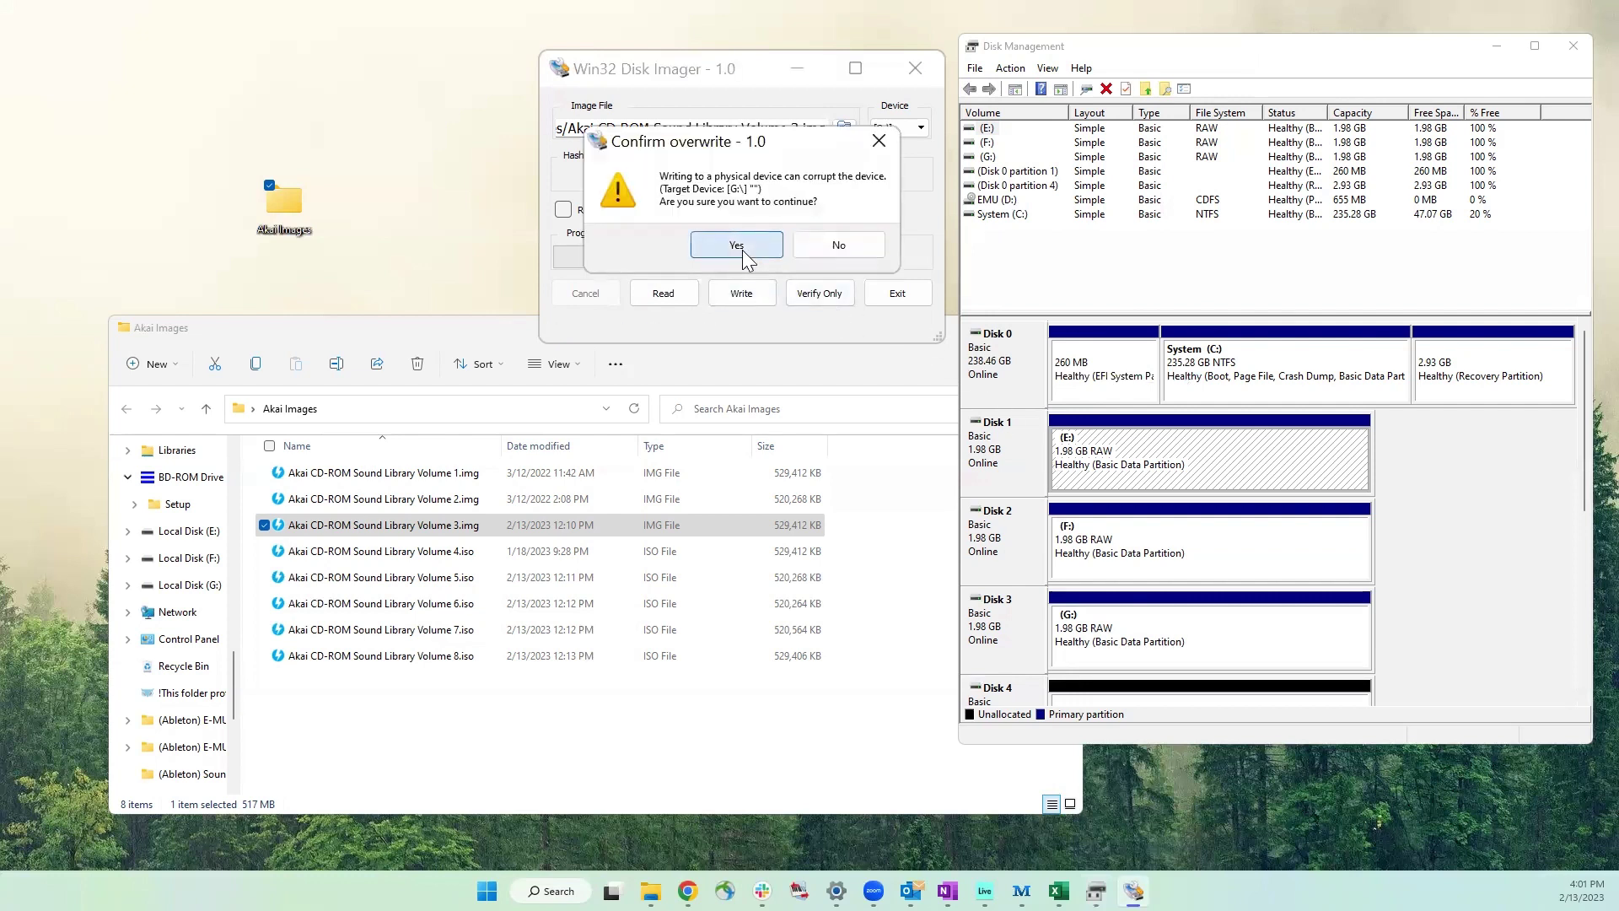
{"action": "left_click", "coordinate": [743, 249]}
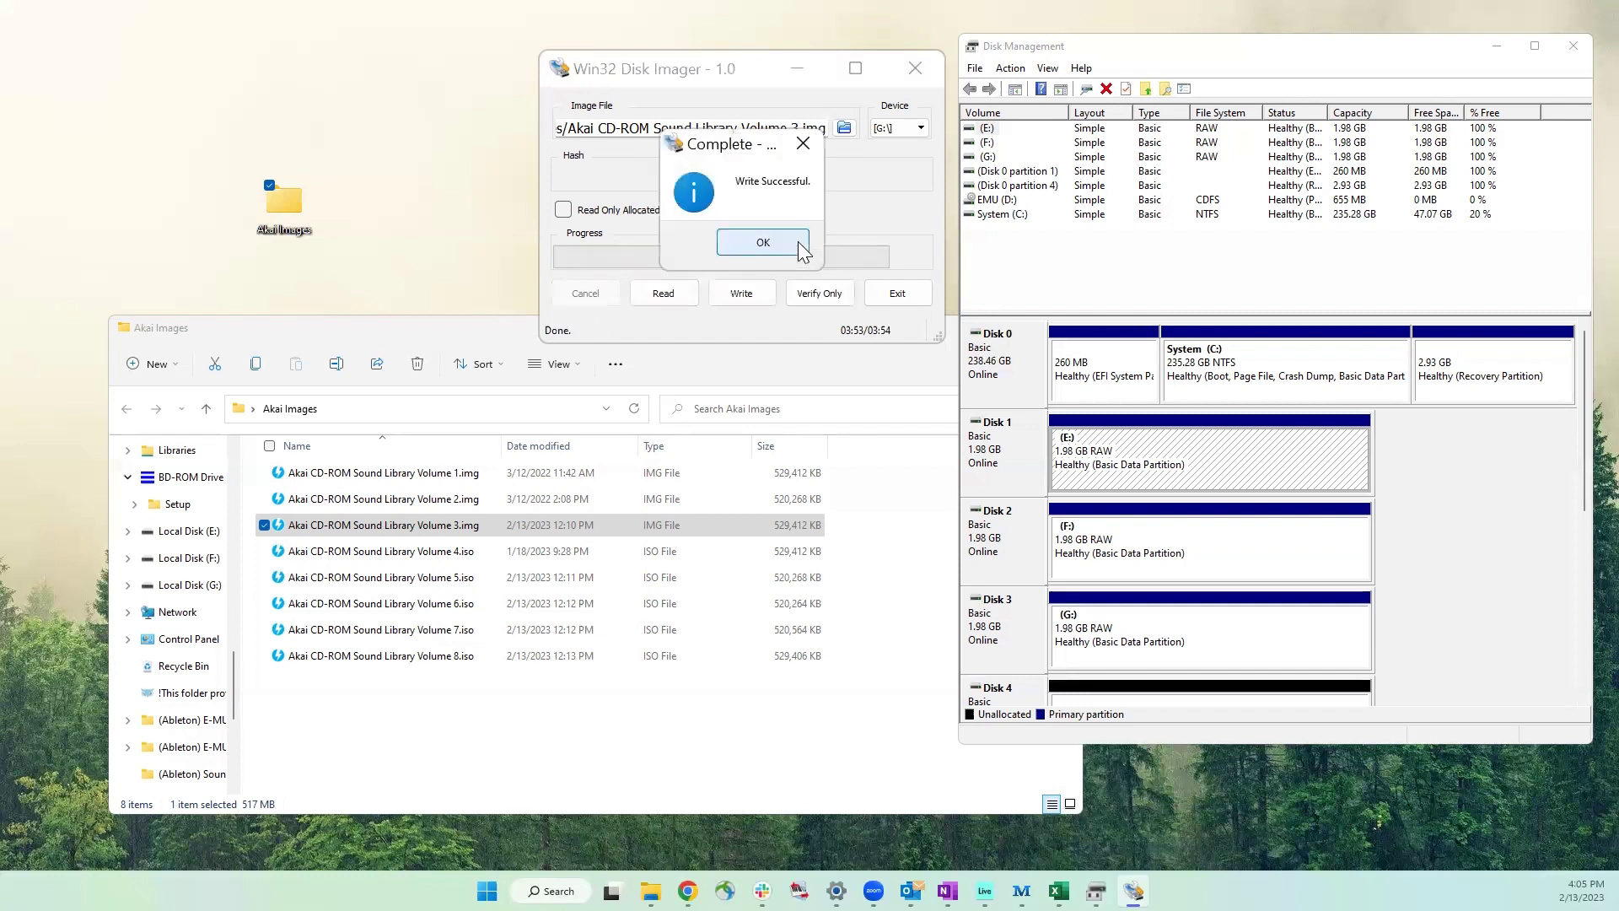
{"action": "left_click", "coordinate": [798, 241]}
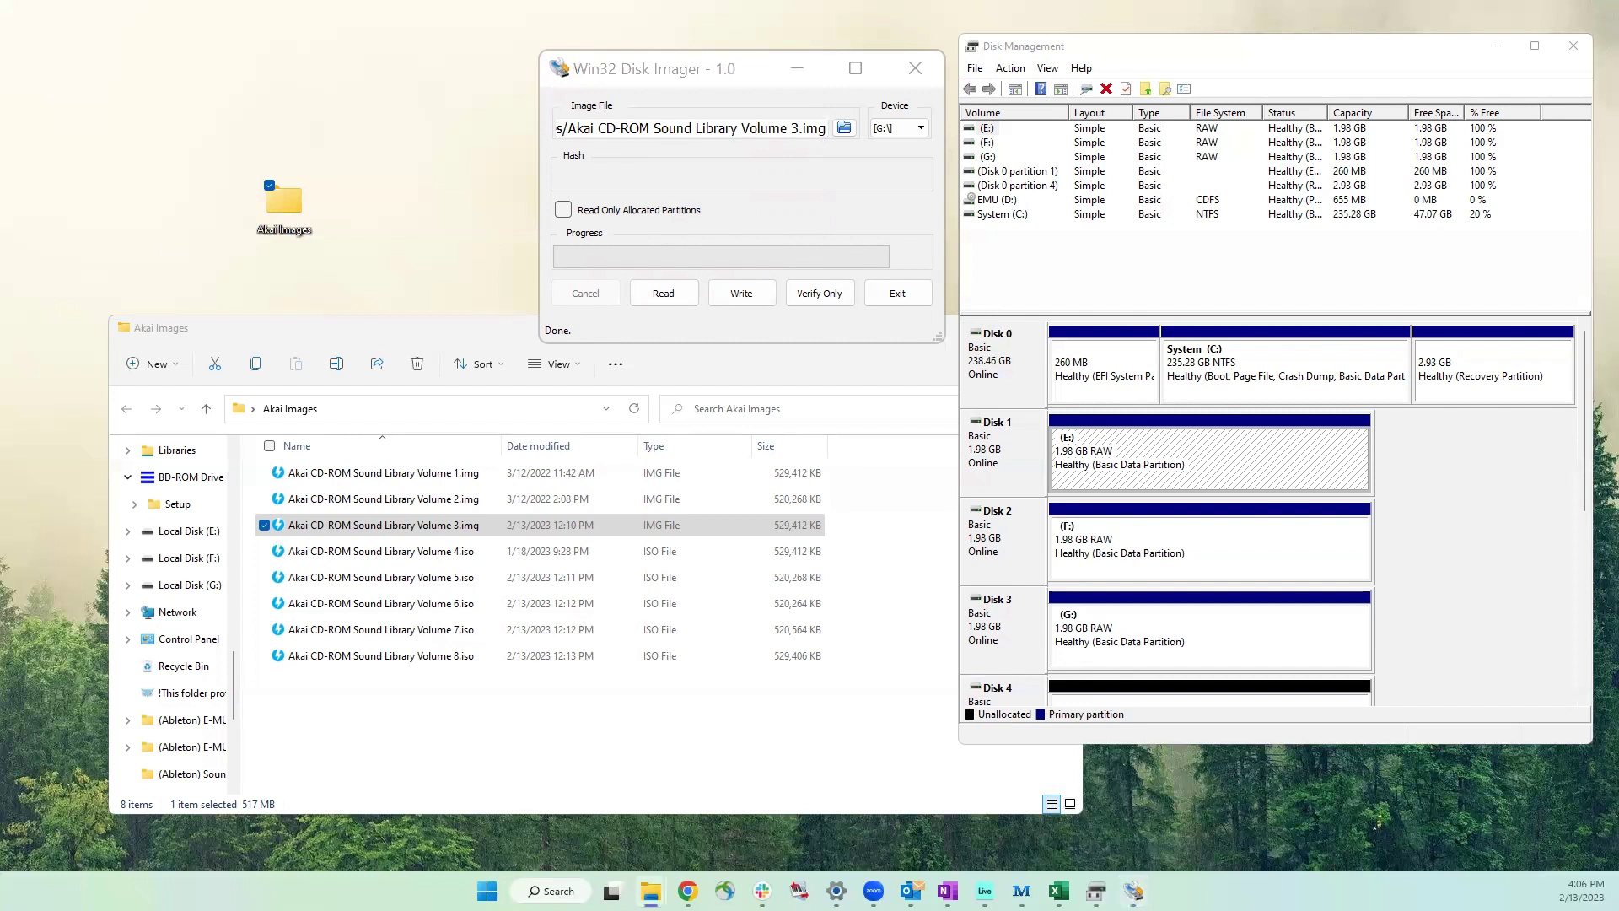
In the Akai Images folder, rename Volume 1.img back to Volume 1.iso
{"action": "double_click", "coordinate": [292, 197]}
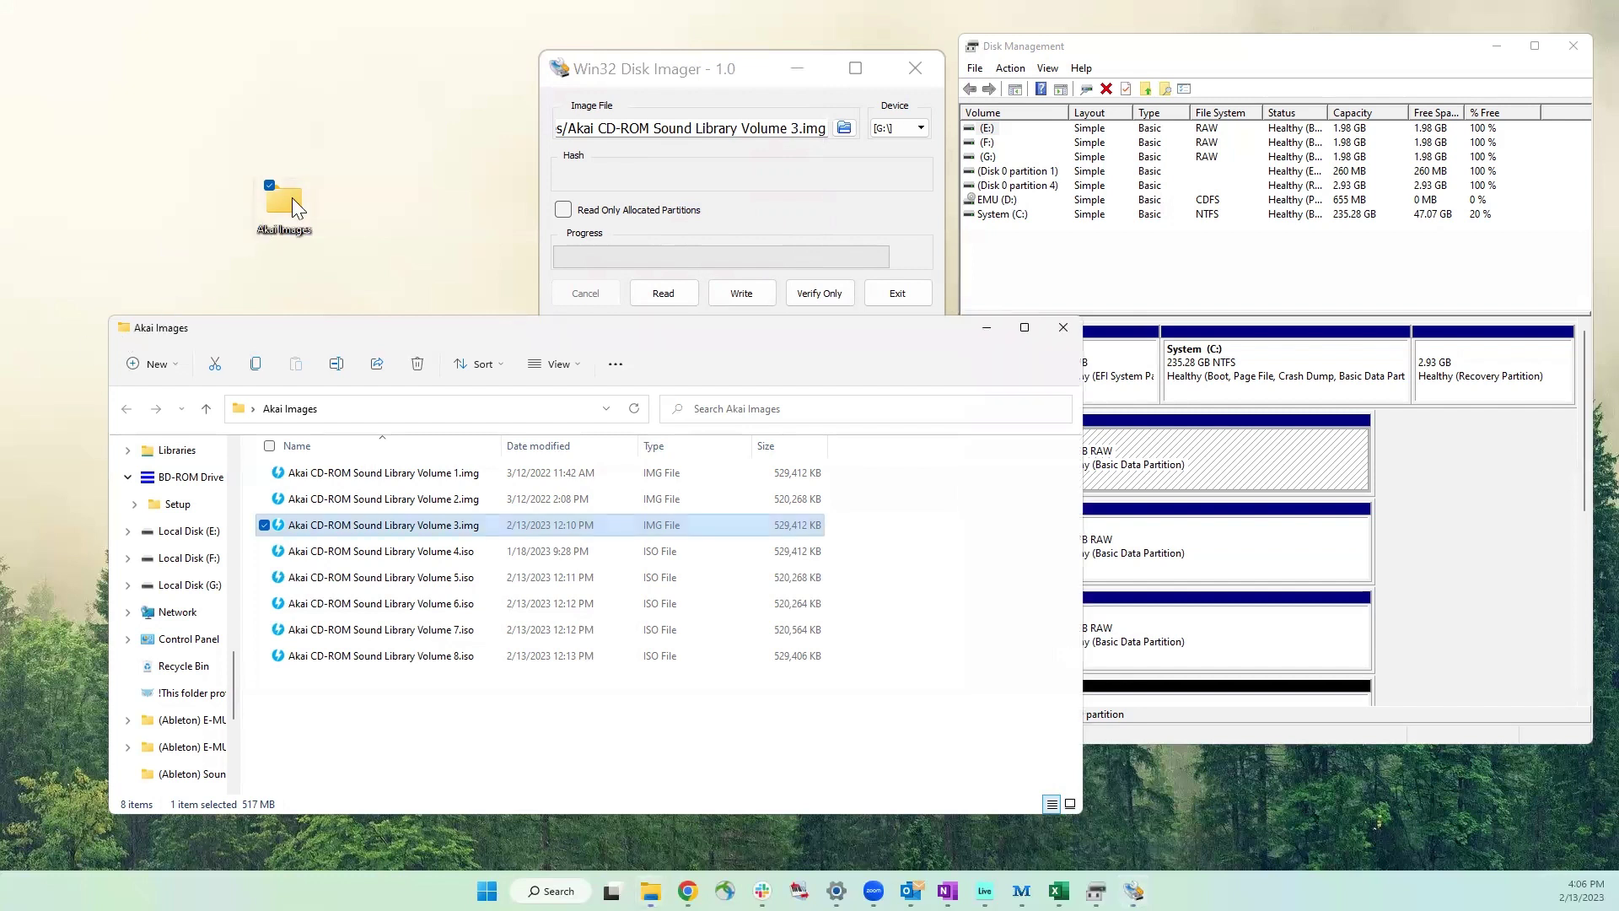
{"action": "left_click", "coordinate": [464, 473]}
{"action": "left_click", "coordinate": [481, 474]}
{"action": "key", "text": "BackSpace"}
{"action": "key", "text": "BackSpace"}
{"action": "key", "text": "BackSpace"}
{"action": "type", "text": "iso"}
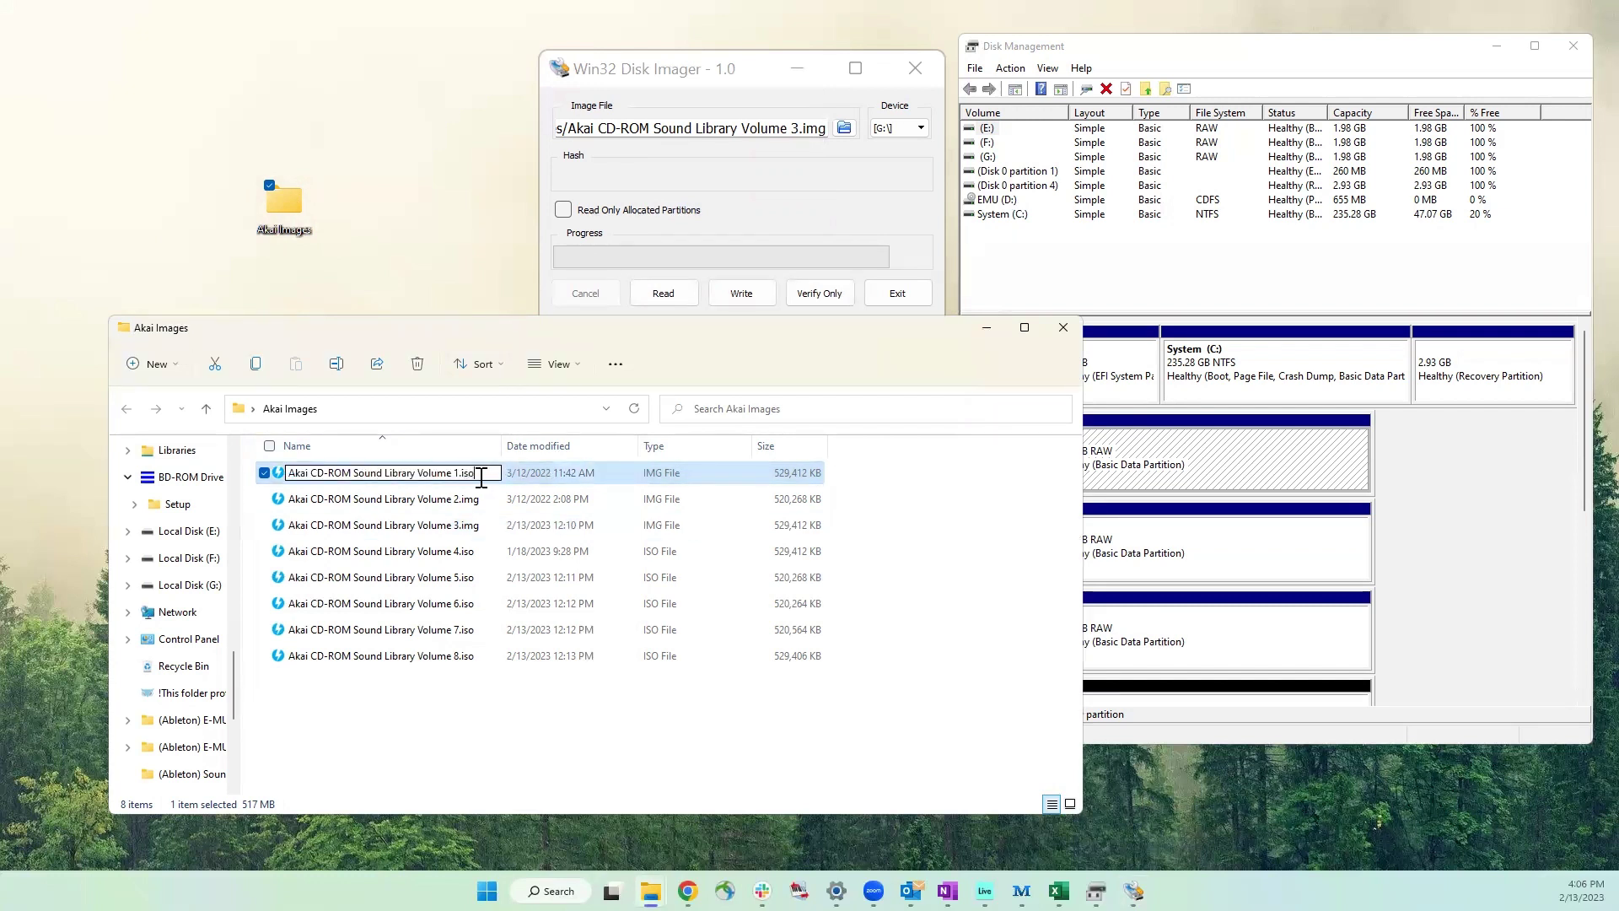
{"action": "key", "text": "Return"}
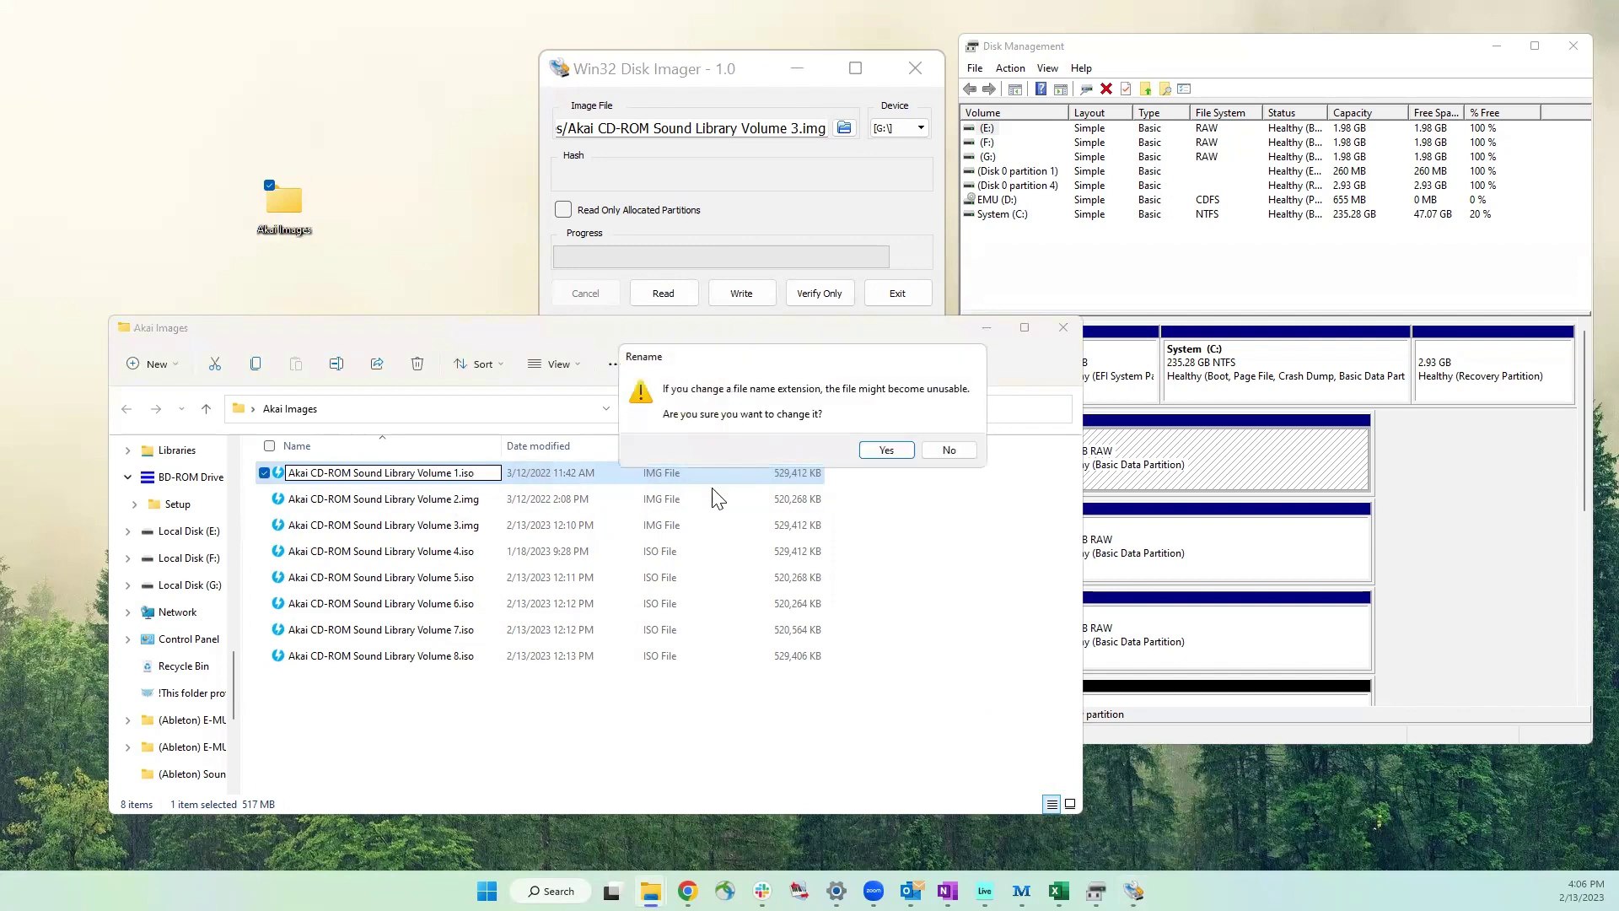
{"action": "left_click", "coordinate": [883, 450]}
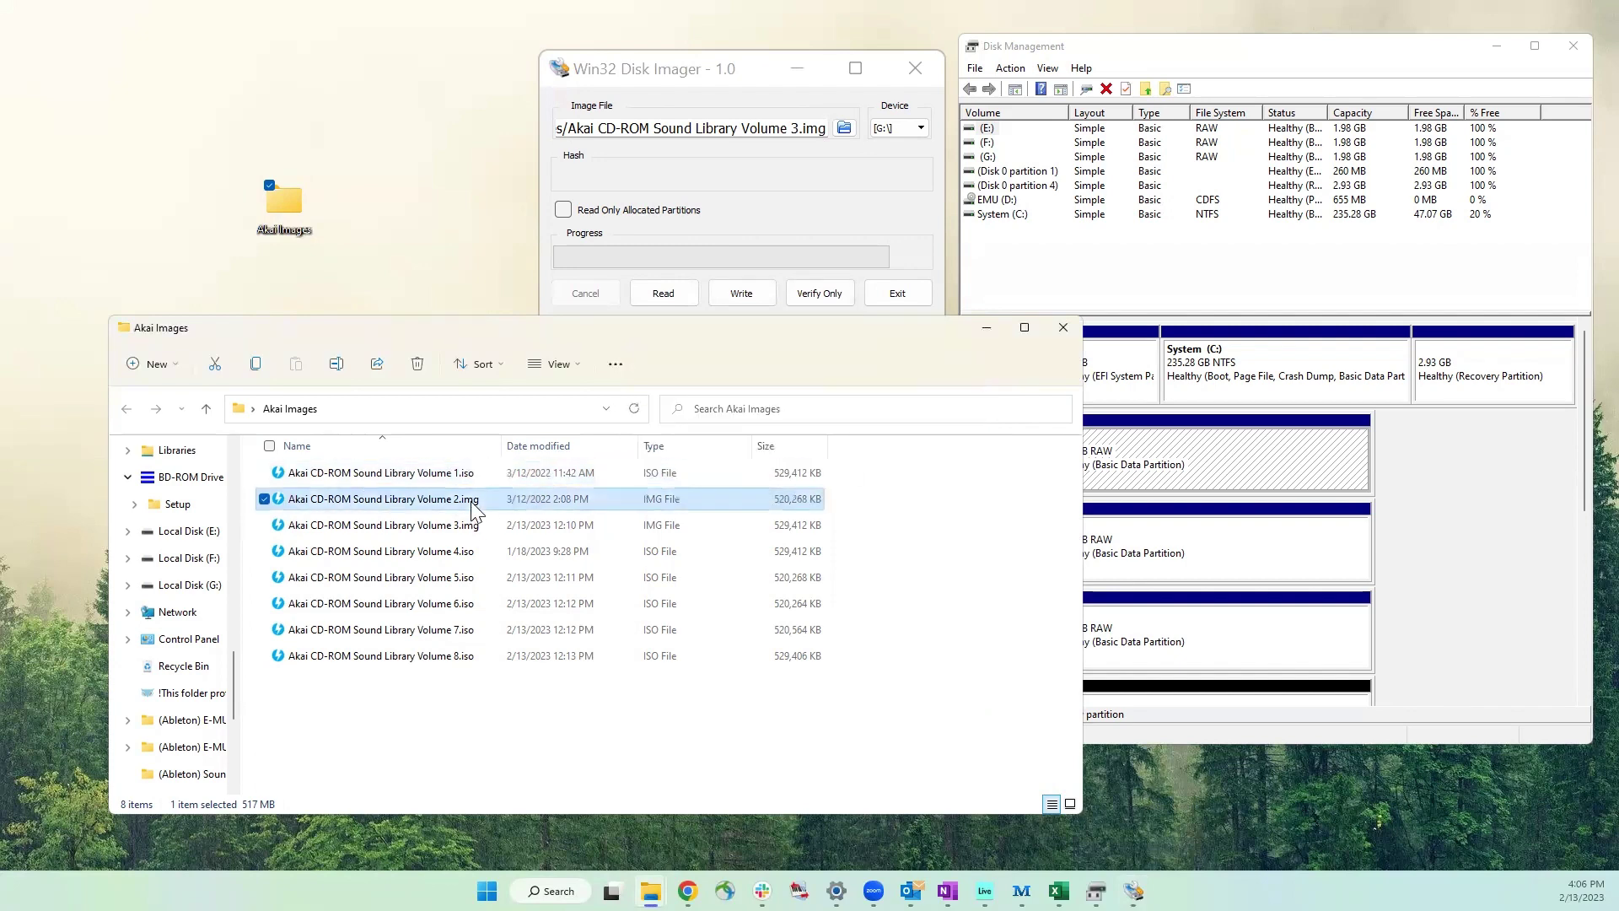
Rename Volume 2.img back to Volume 2.iso, accepting the extension change
{"action": "left_click", "coordinate": [476, 503]}
{"action": "double_click", "coordinate": [477, 504]}
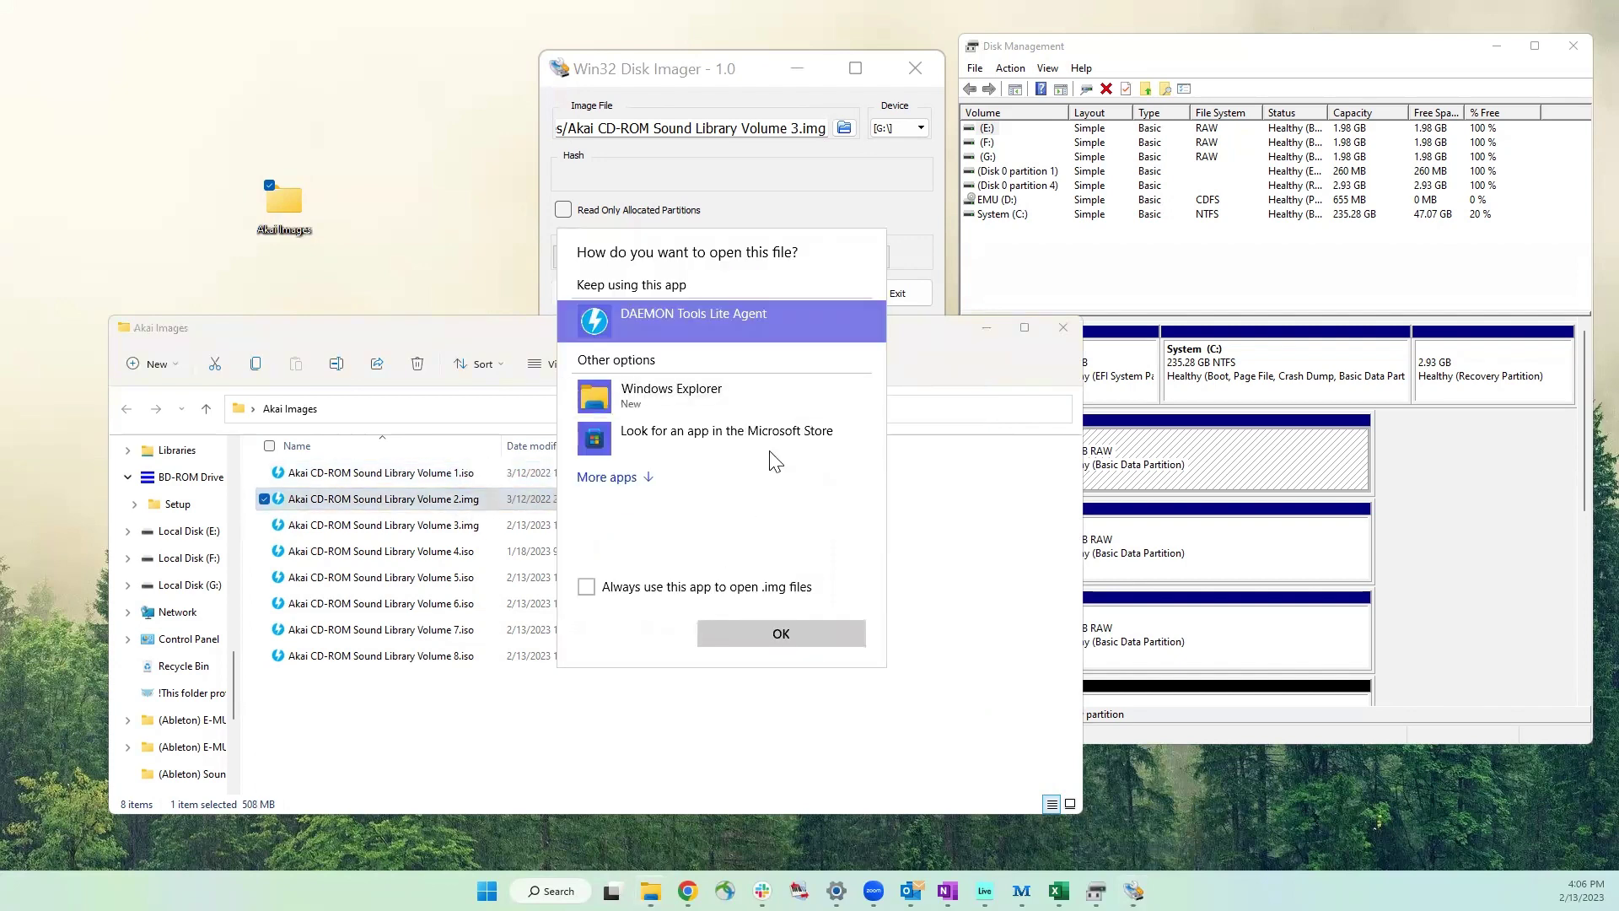
{"action": "key", "text": "Escape"}
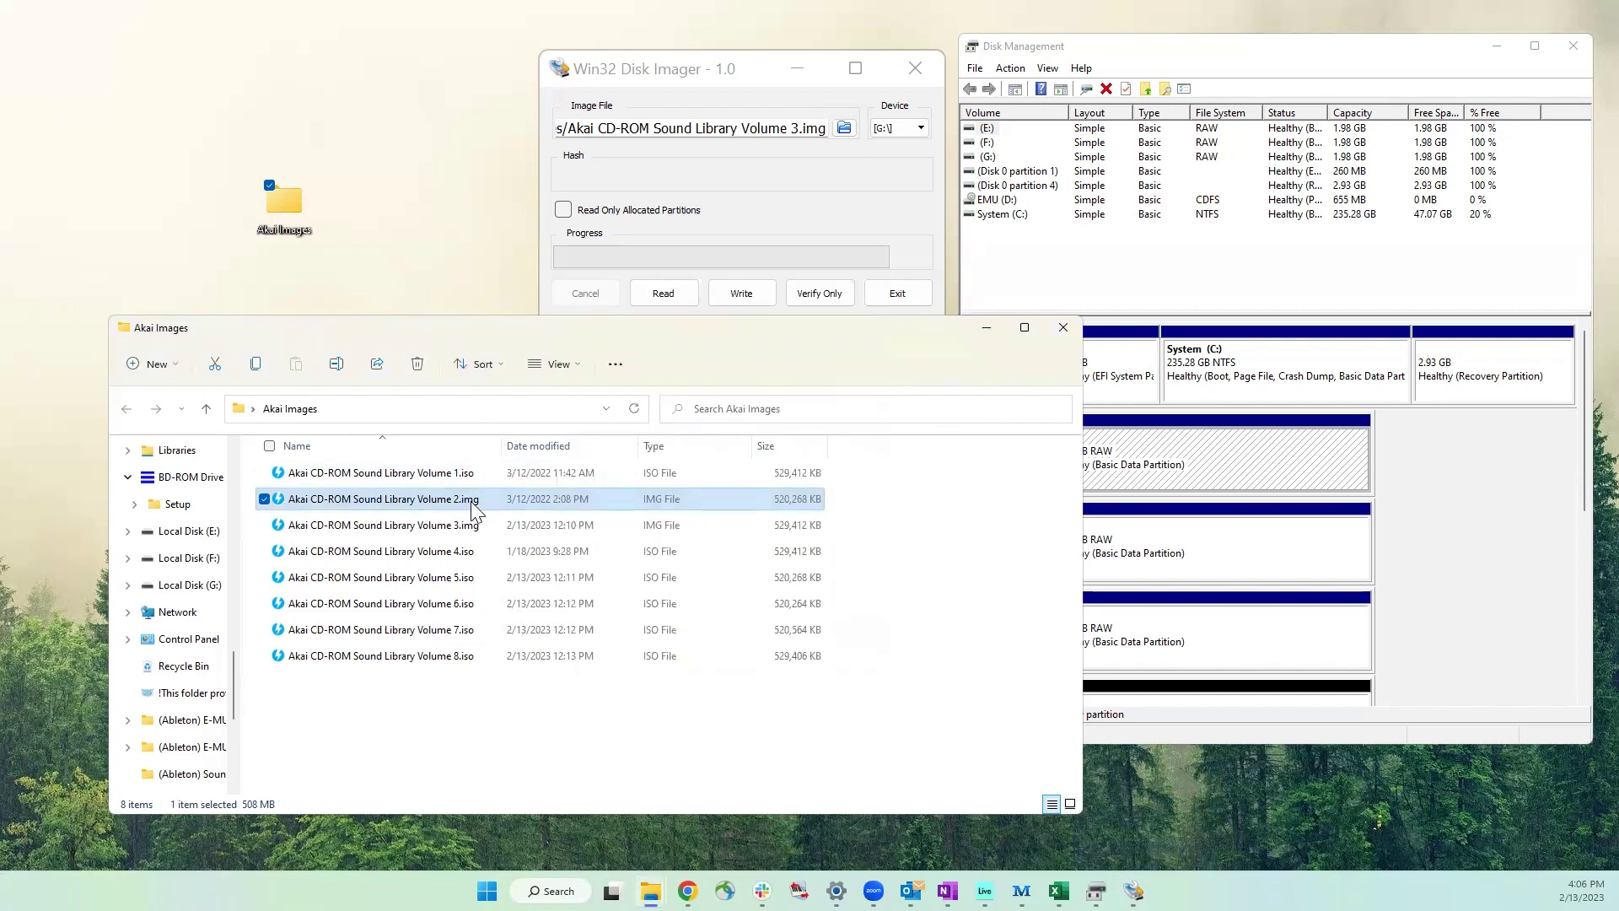
{"action": "left_click", "coordinate": [472, 504]}
{"action": "key", "text": "BackSpace"}
{"action": "key", "text": "BackSpace"}
{"action": "key", "text": "BackSpace"}
{"action": "type", "text": "iso"}
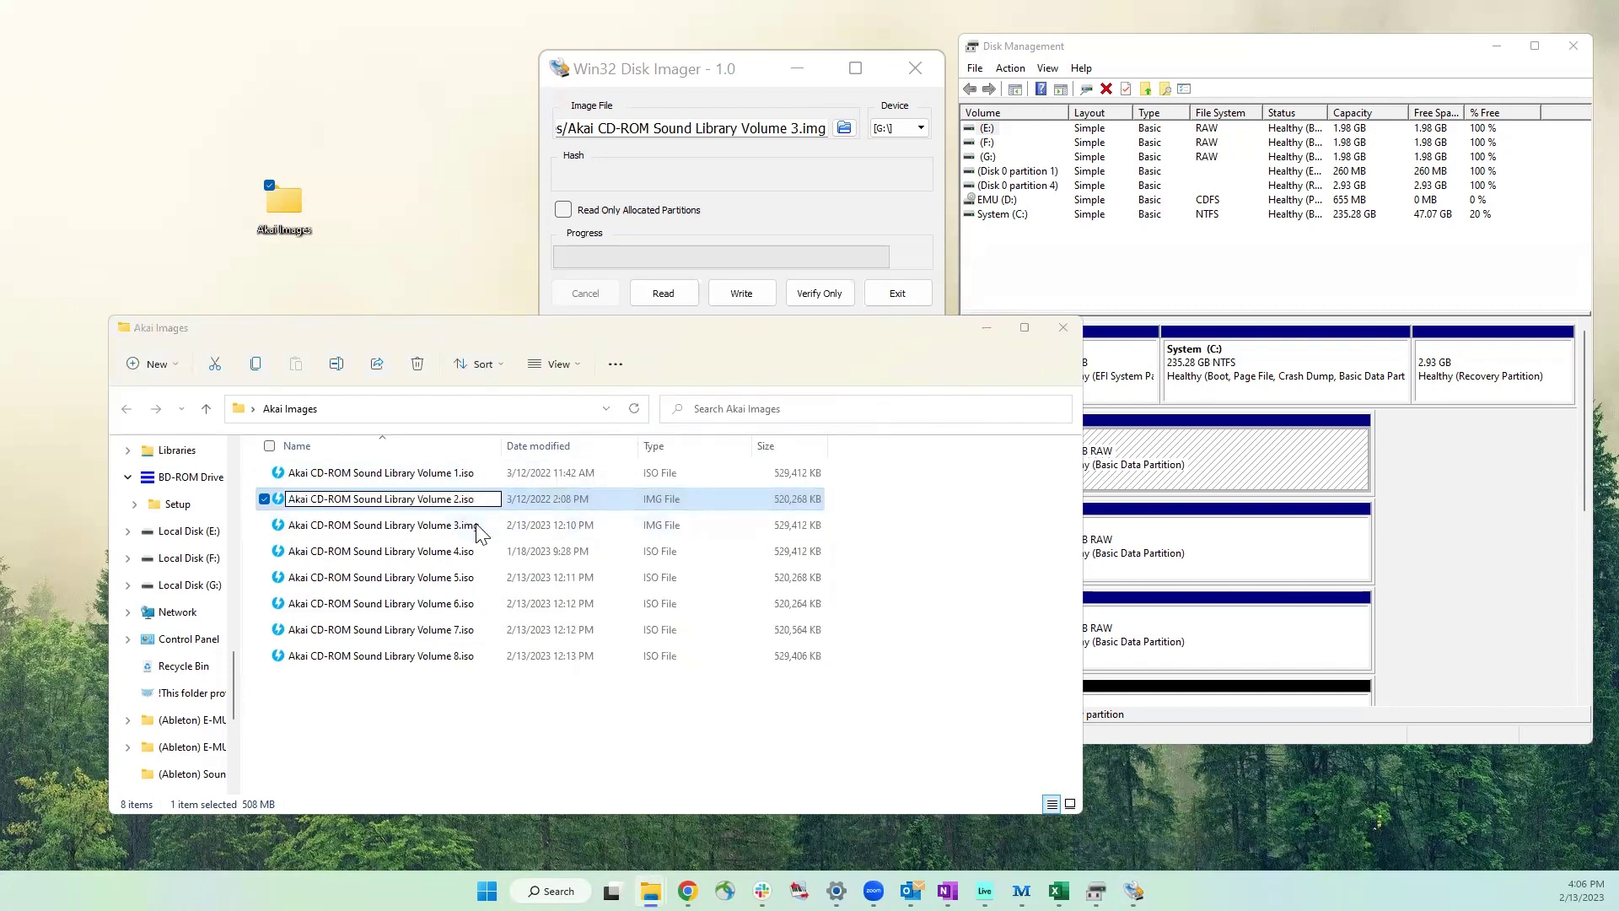
{"action": "key", "text": "Return"}
{"action": "left_click", "coordinate": [883, 452]}
Rename Volume 3.img back to Volume 3.iso, accepting the extension change
{"action": "left_click", "coordinate": [470, 527]}
{"action": "left_click", "coordinate": [465, 528]}
{"action": "left_click", "coordinate": [482, 527]}
{"action": "type", "text": "iso"}
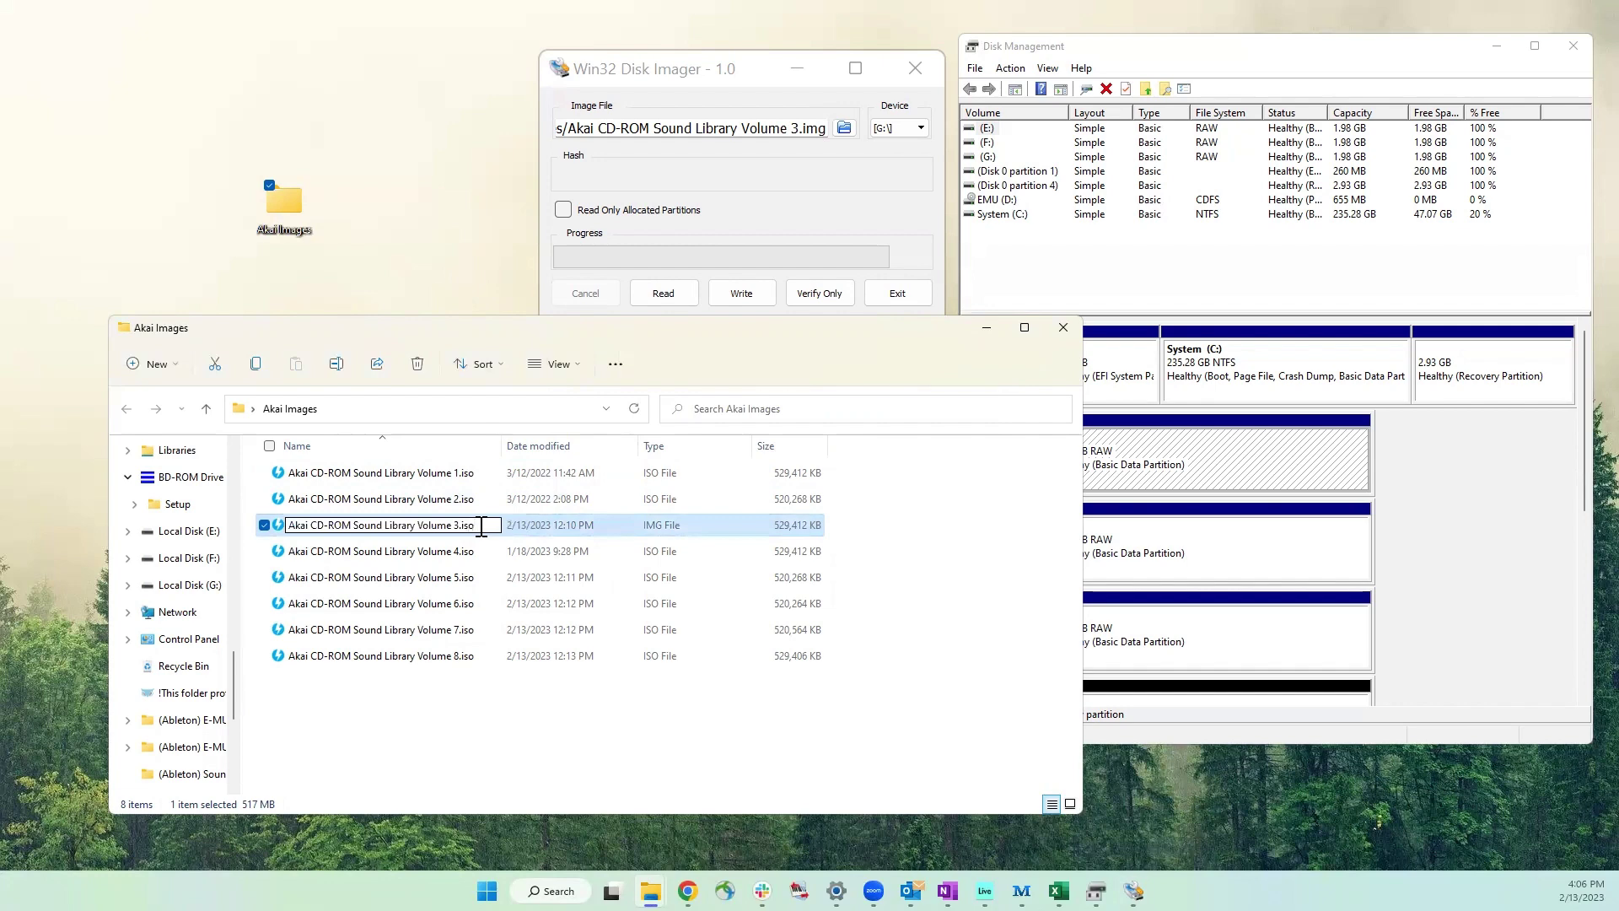
{"action": "key", "text": "Return"}
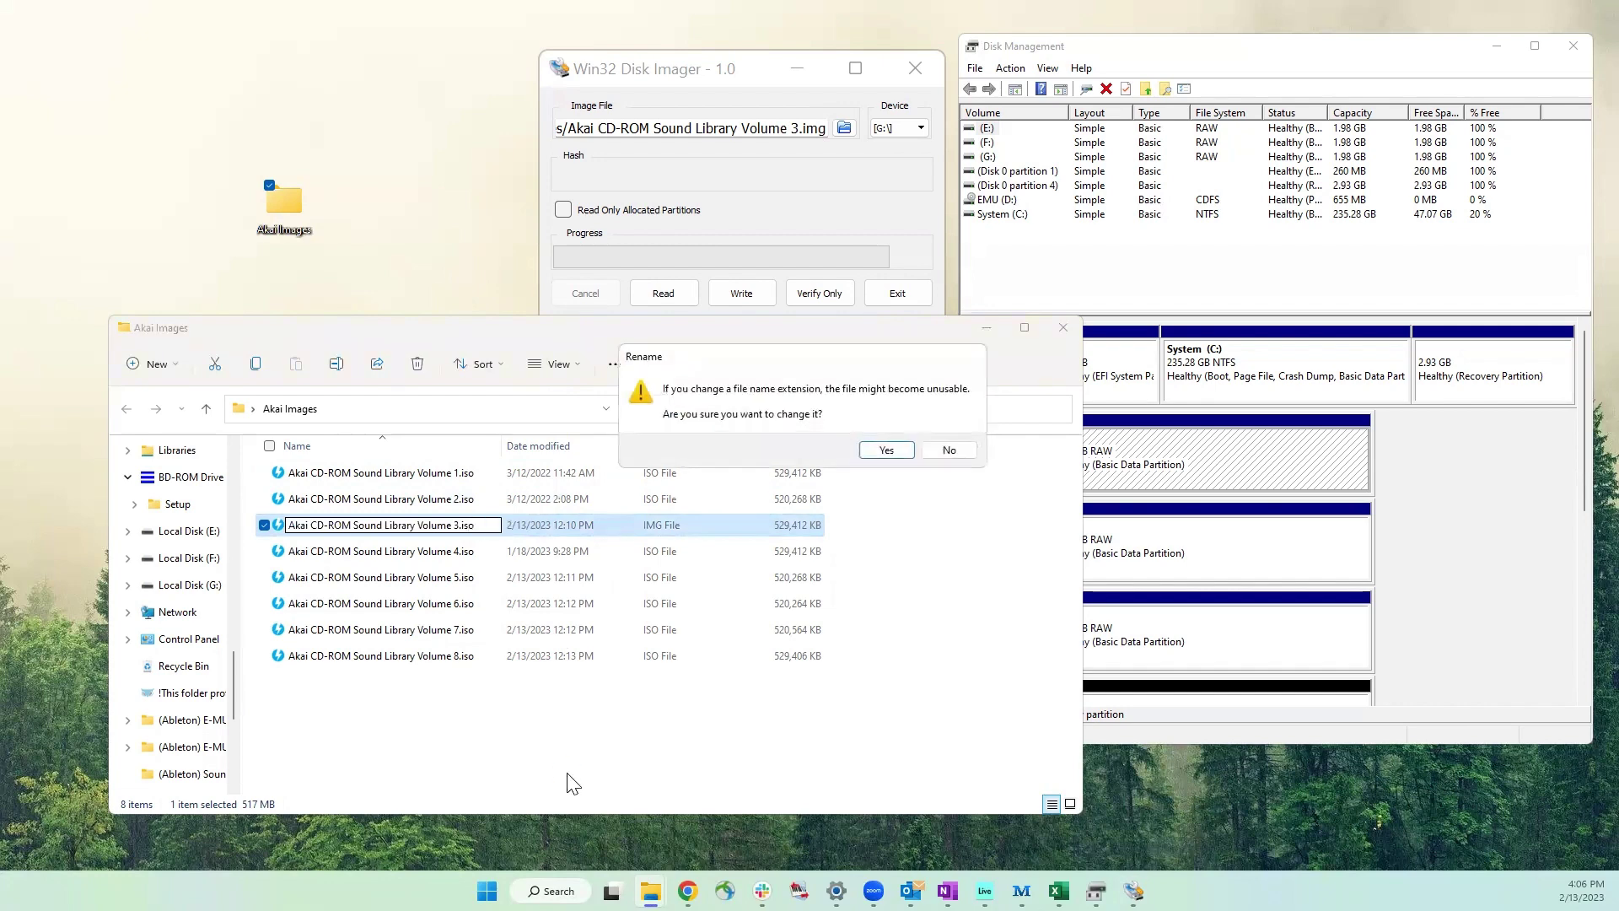
{"action": "left_click", "coordinate": [902, 456]}
{"action": "key", "text": "super+s"}
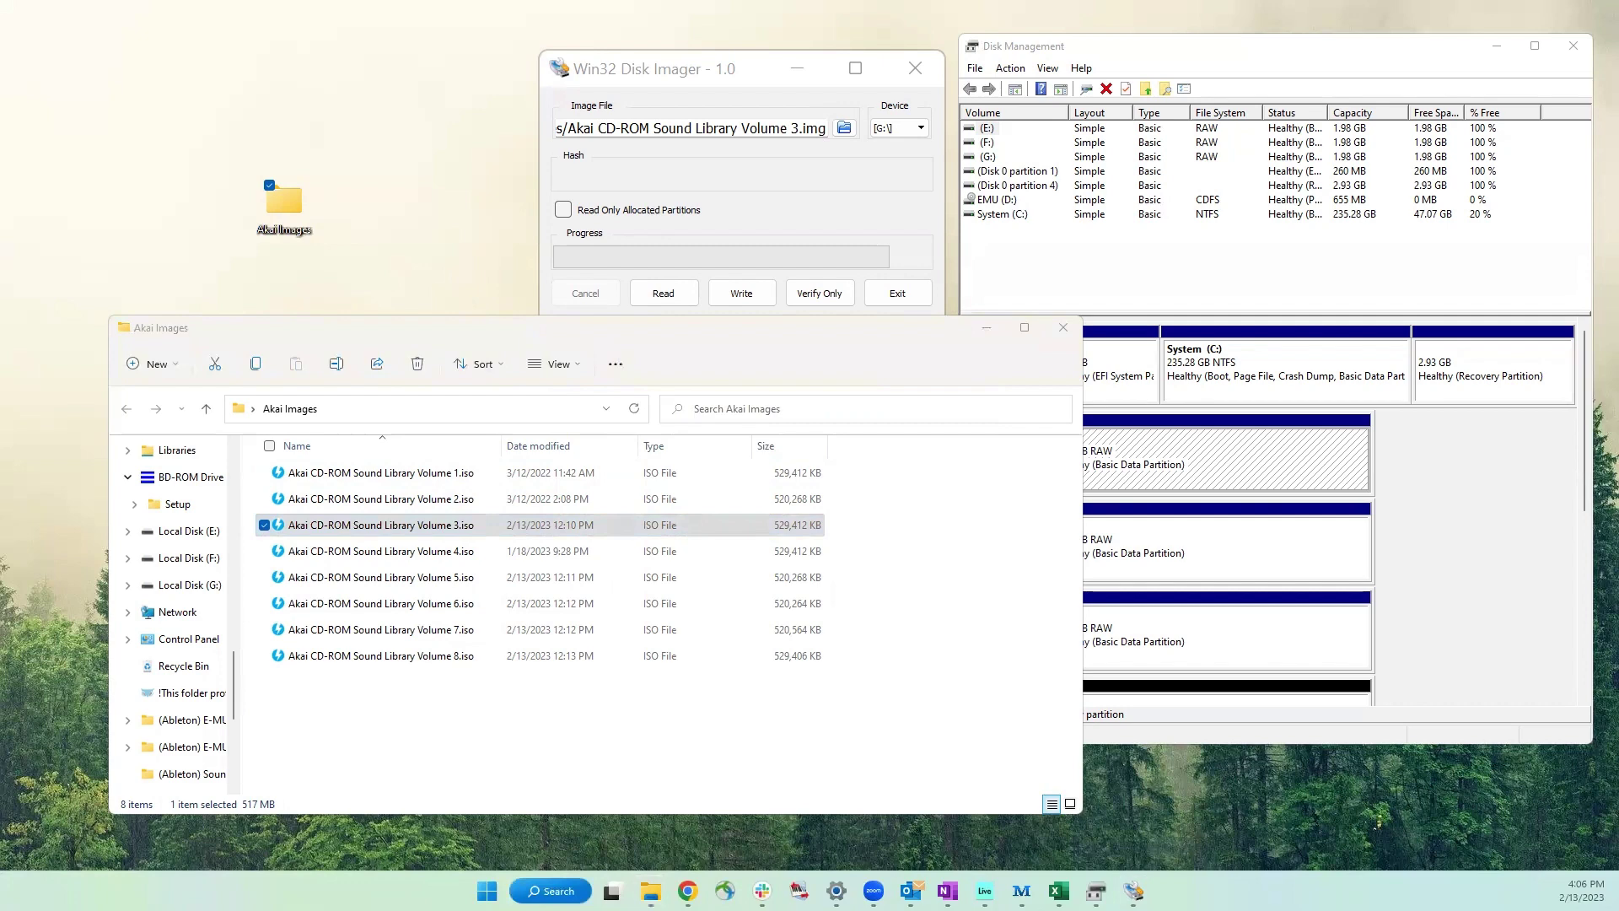
Launch CDXtract and load the Akai CD-ROM Sound Library Volume 1.iso as a virtual disk image
{"action": "key", "text": "Return"}
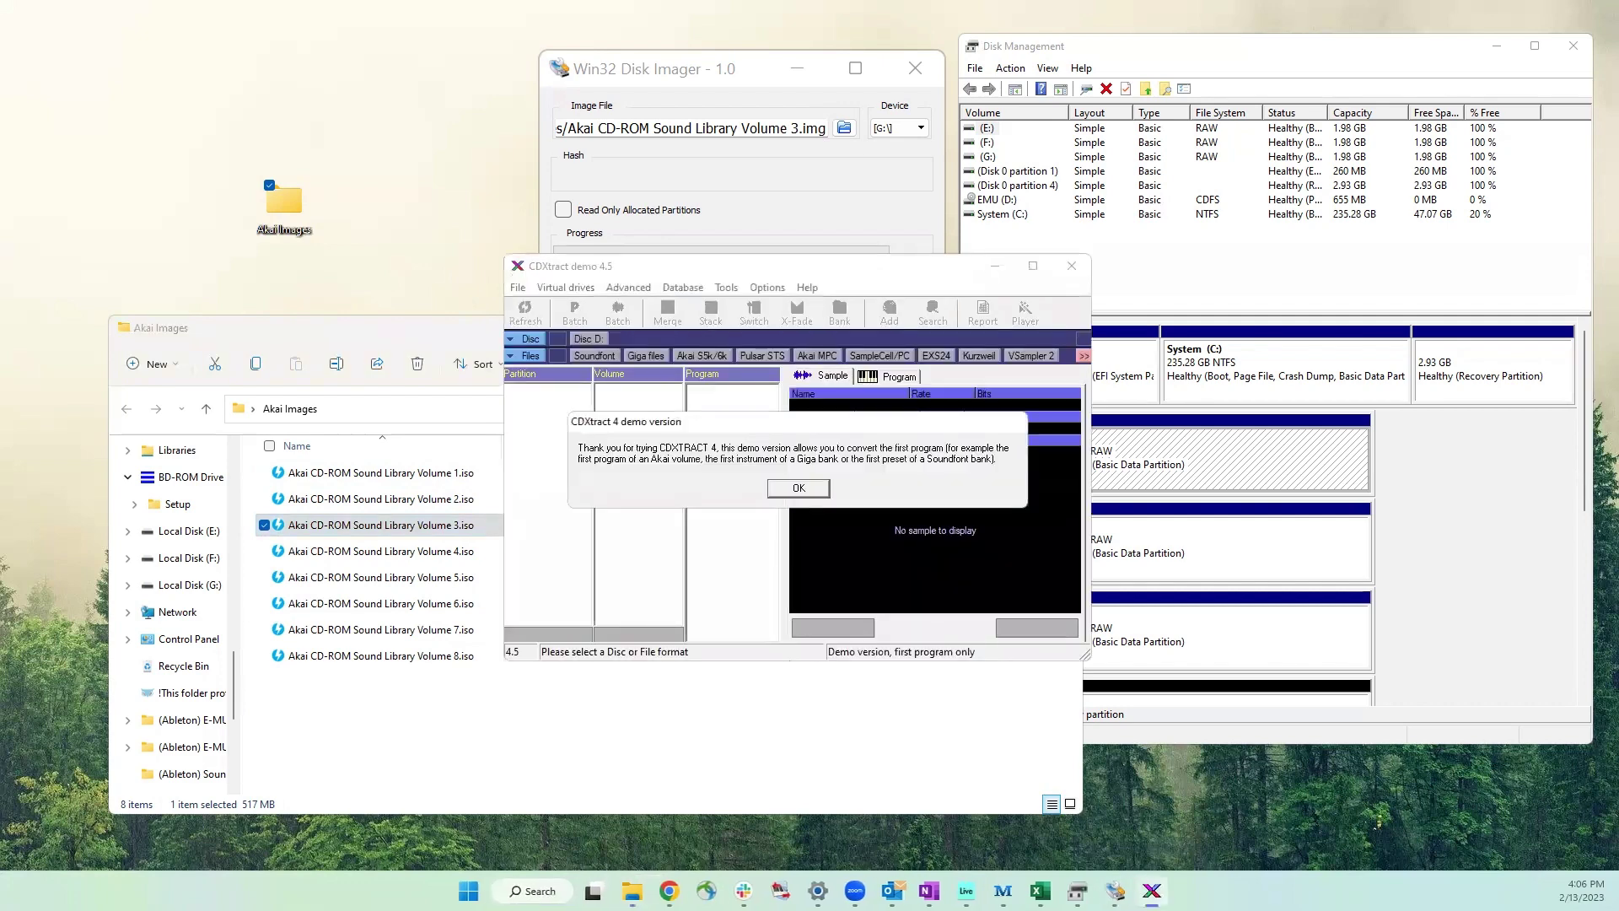
{"action": "left_click", "coordinate": [799, 488]}
{"action": "left_click", "coordinate": [553, 289]}
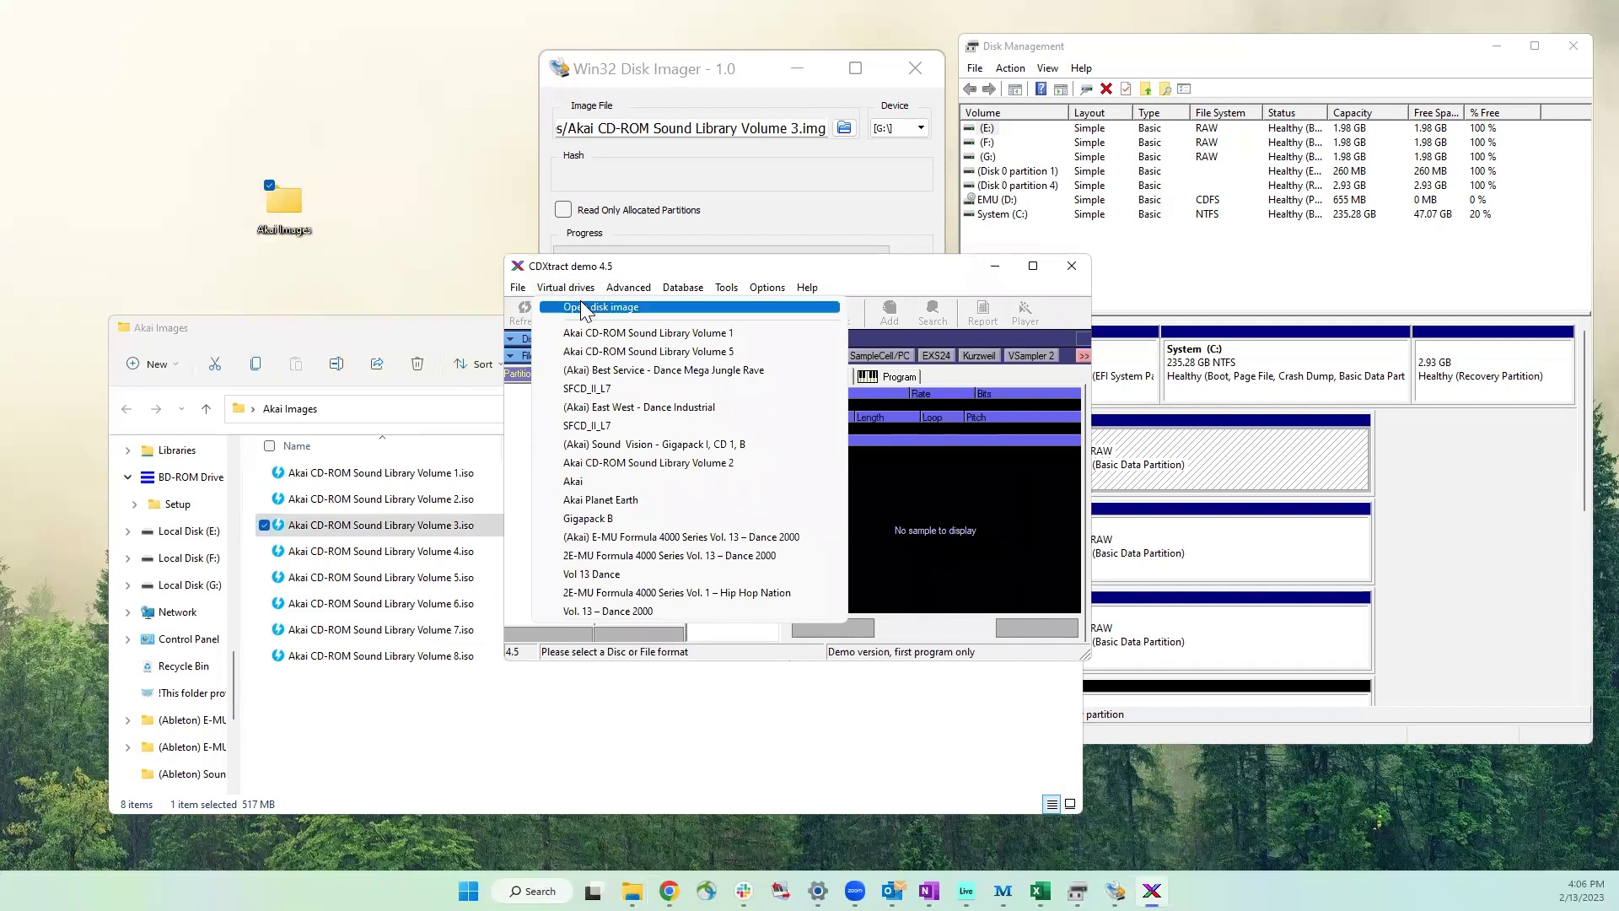
{"action": "left_click", "coordinate": [581, 309]}
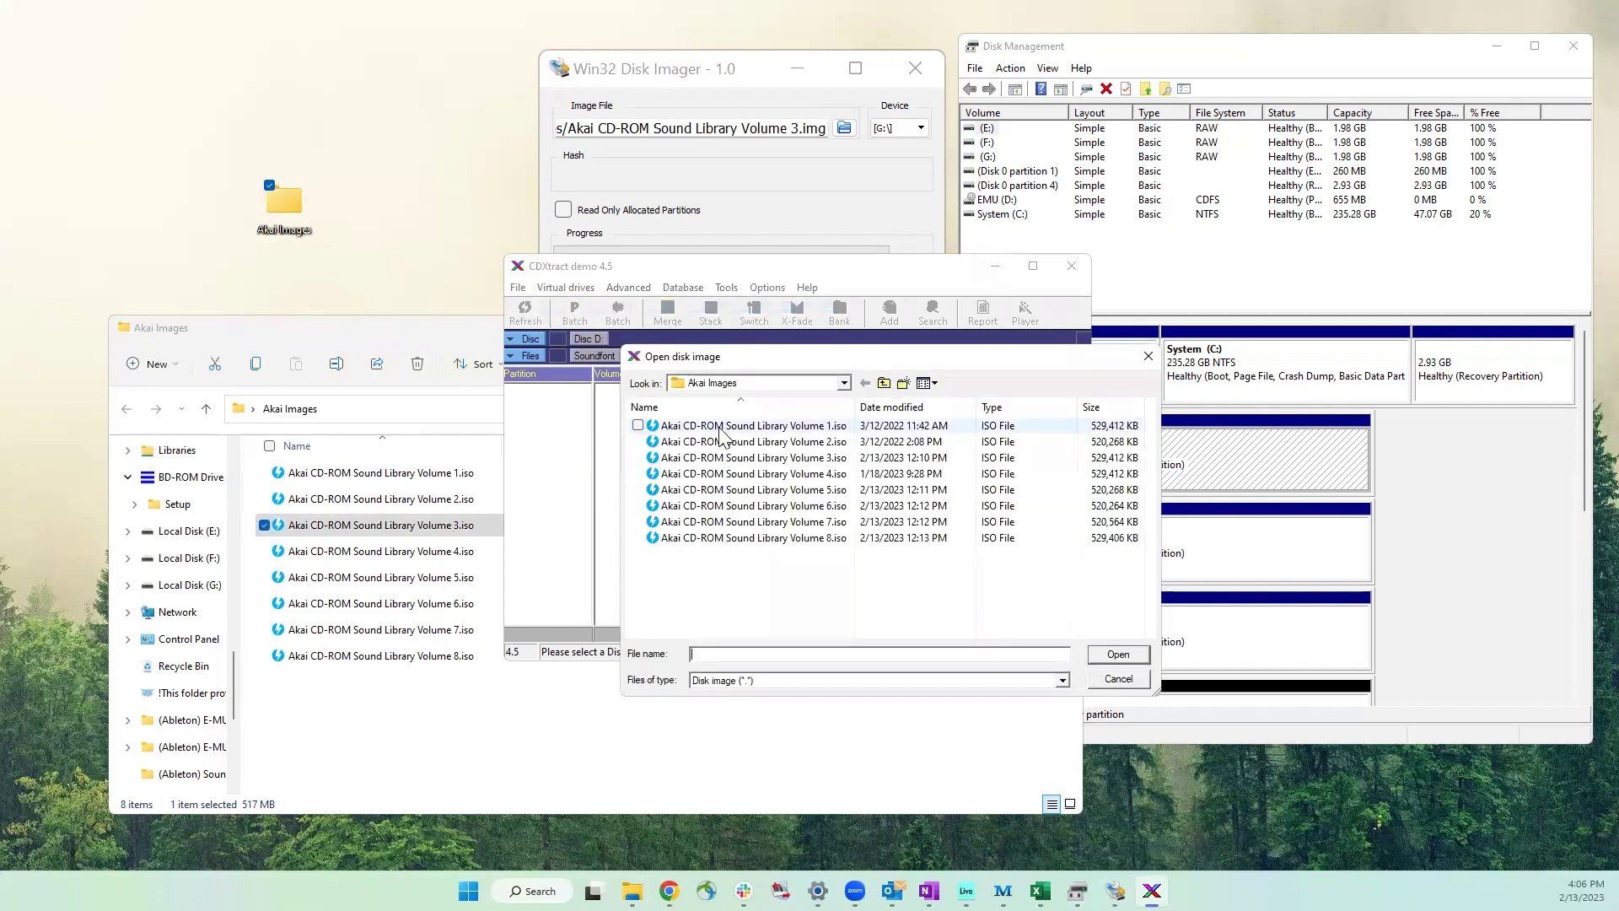
{"action": "left_click", "coordinate": [716, 426]}
{"action": "left_click", "coordinate": [1118, 654]}
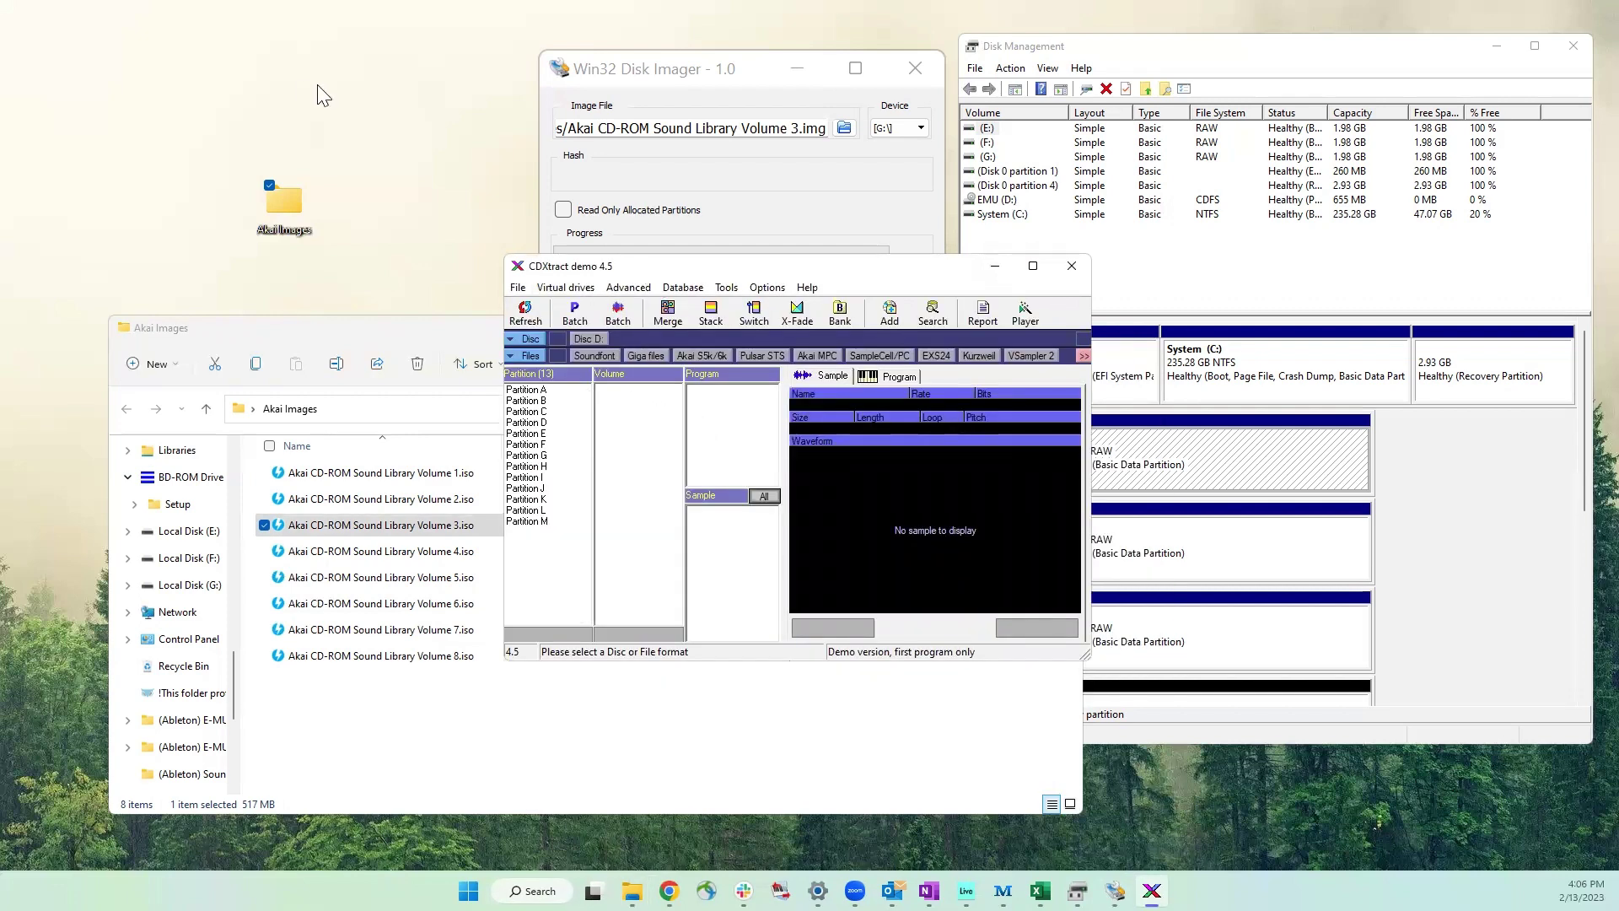
Enlarge the CDXtract window and show volume 3001 G.PF 2's programs and samples in Partition A
{"action": "left_click_drag", "start_coordinate": [644, 263], "coordinate": [286, 73]}
{"action": "left_click_drag", "start_coordinate": [727, 463], "coordinate": [1372, 825]}
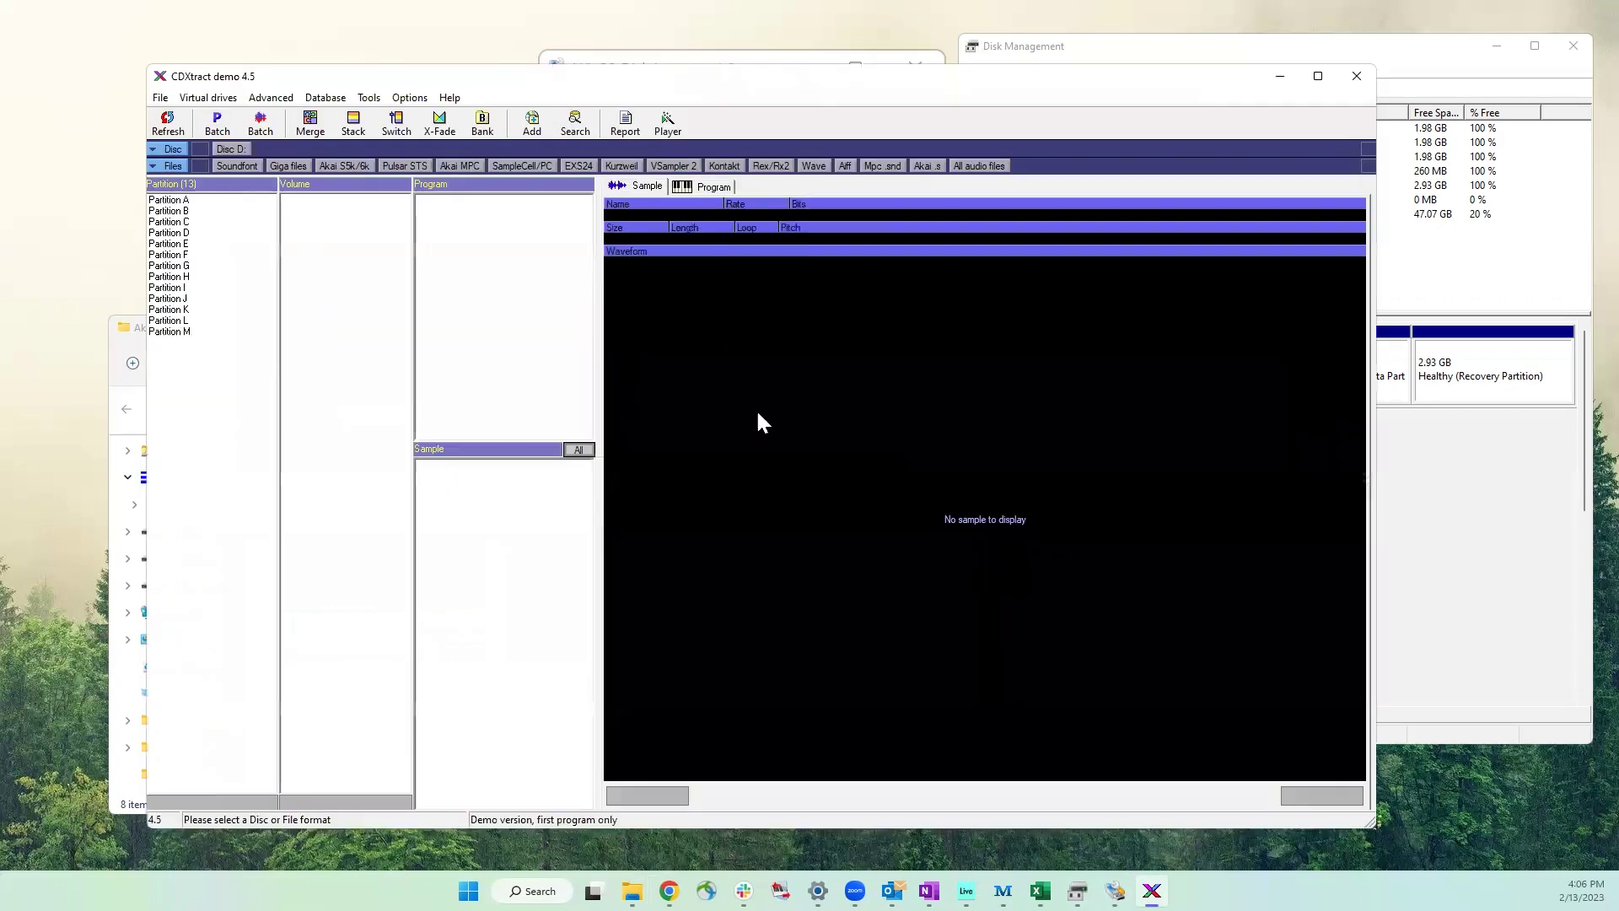
{"action": "left_click", "coordinate": [180, 200]}
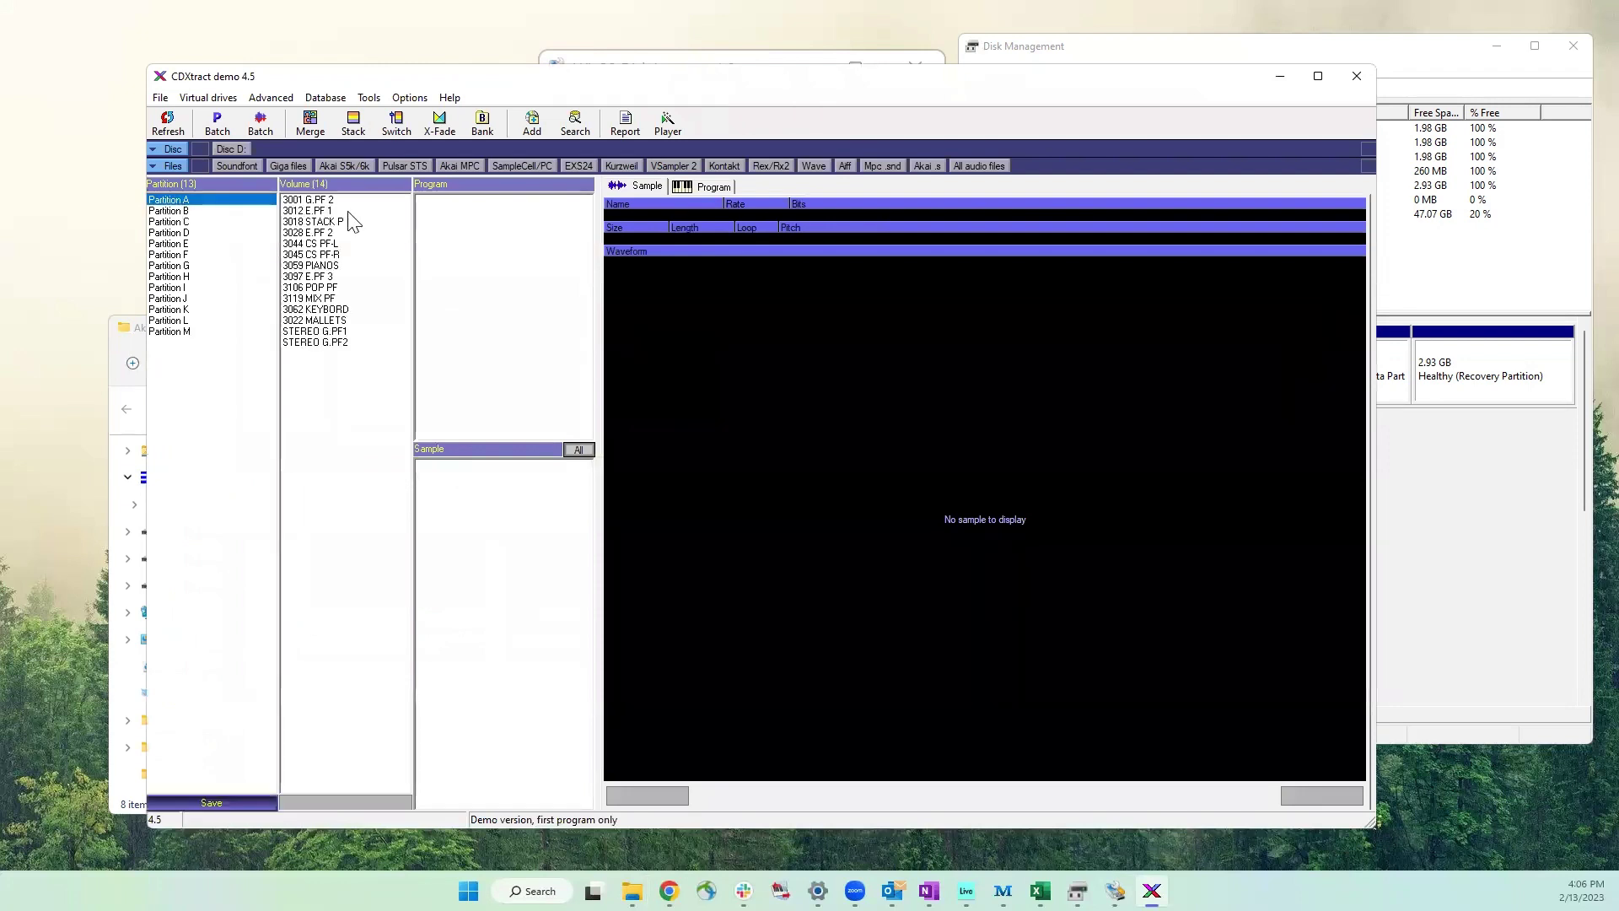
{"action": "left_click", "coordinate": [306, 203]}
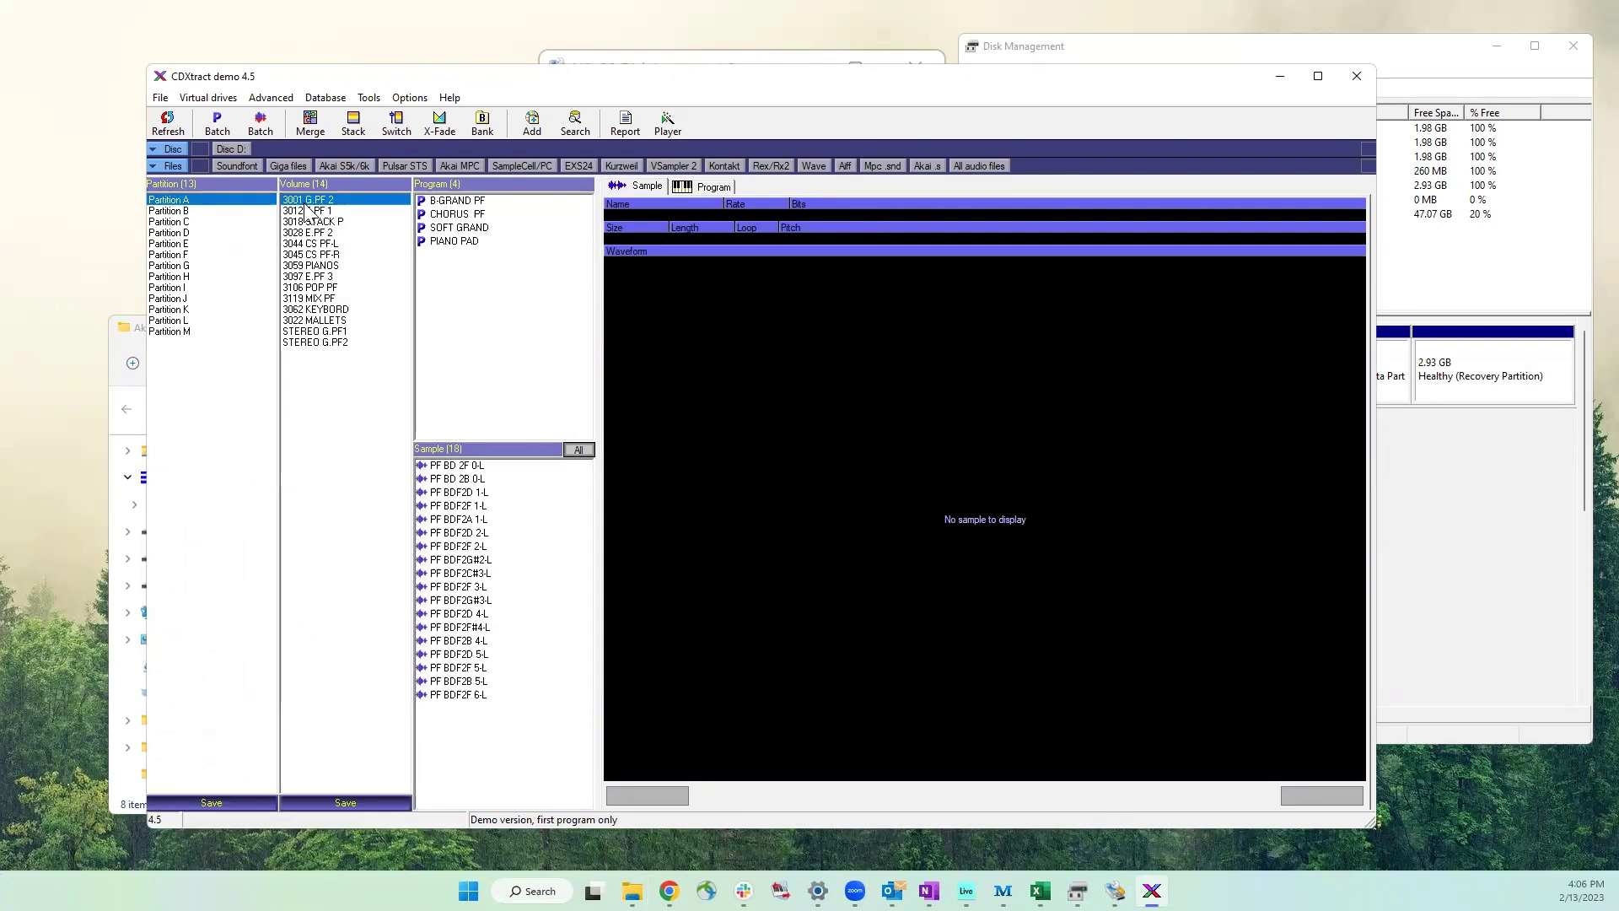